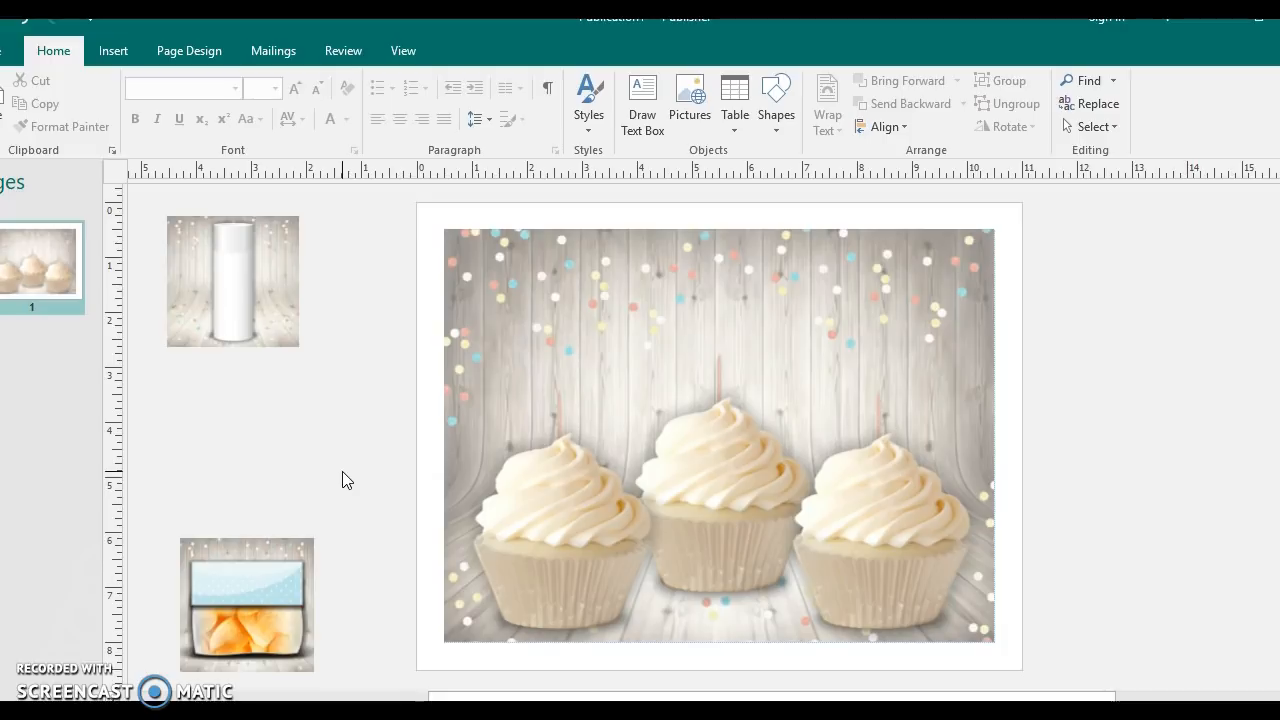
- Switch to Publication3 and copy the first round Minnie Mouse cupcake topper
right_click(342, 472)
click(323, 449)
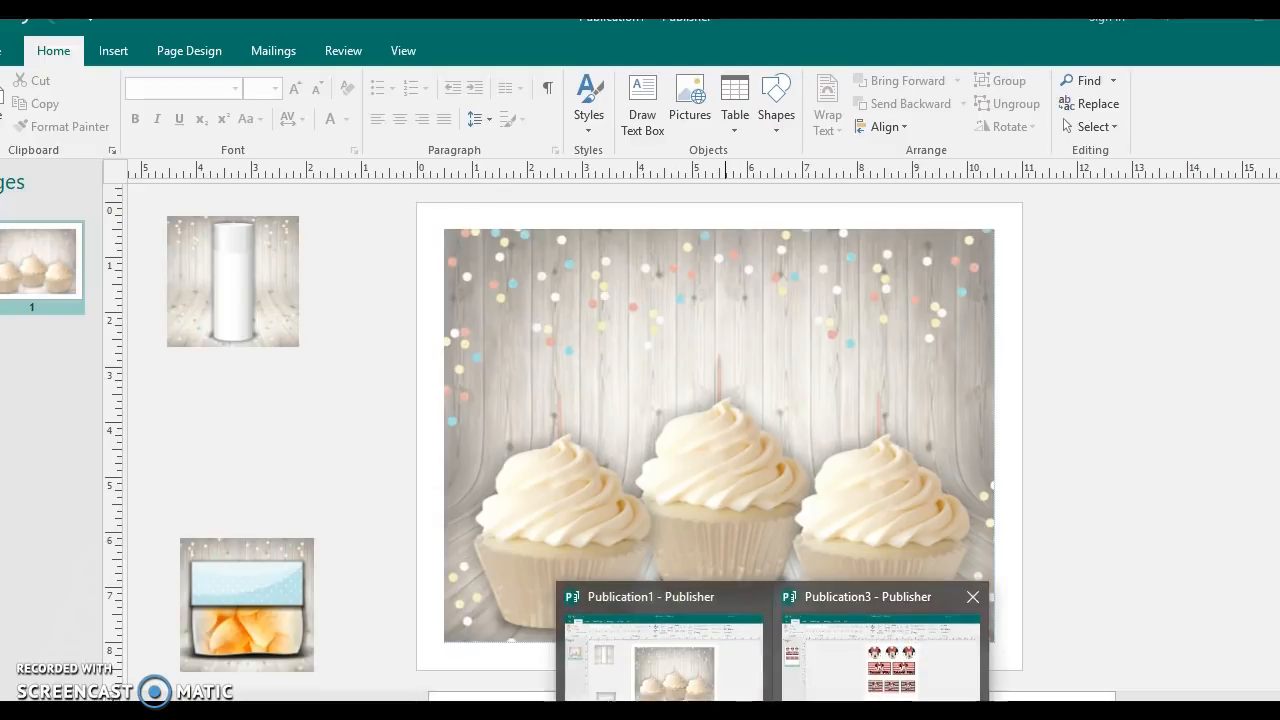
click(860, 668)
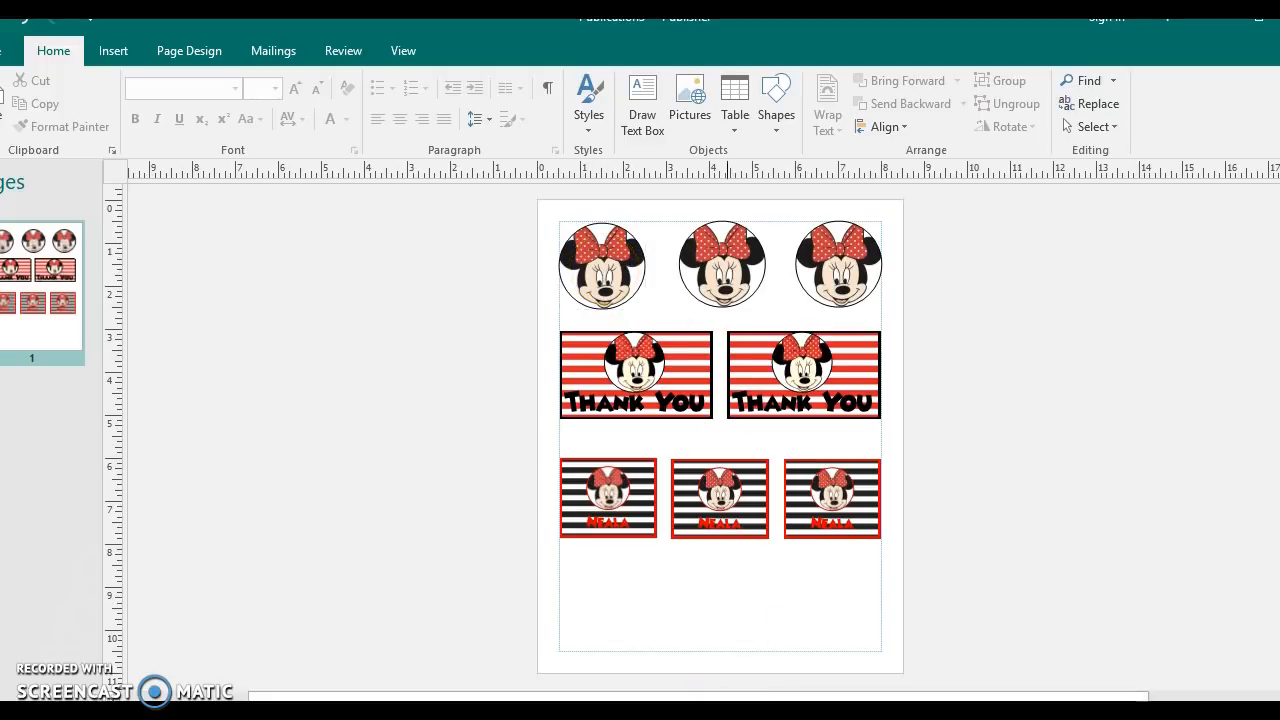
click(716, 668)
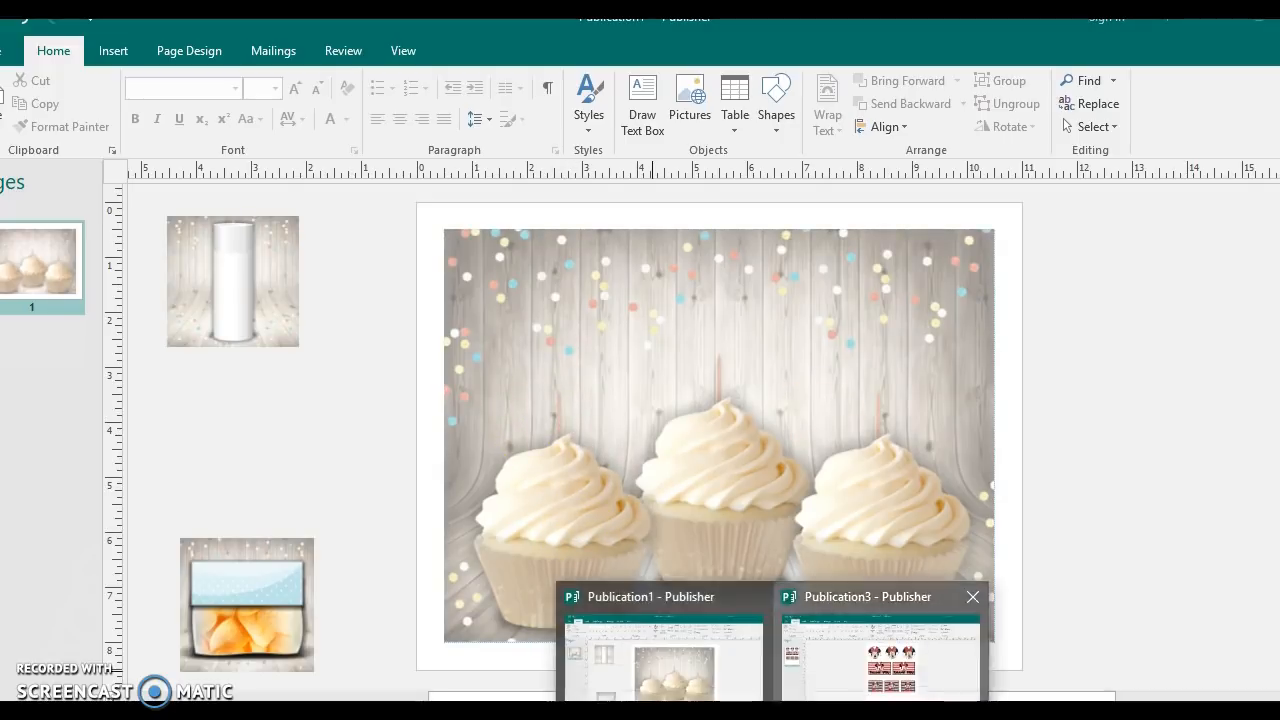
click(880, 645)
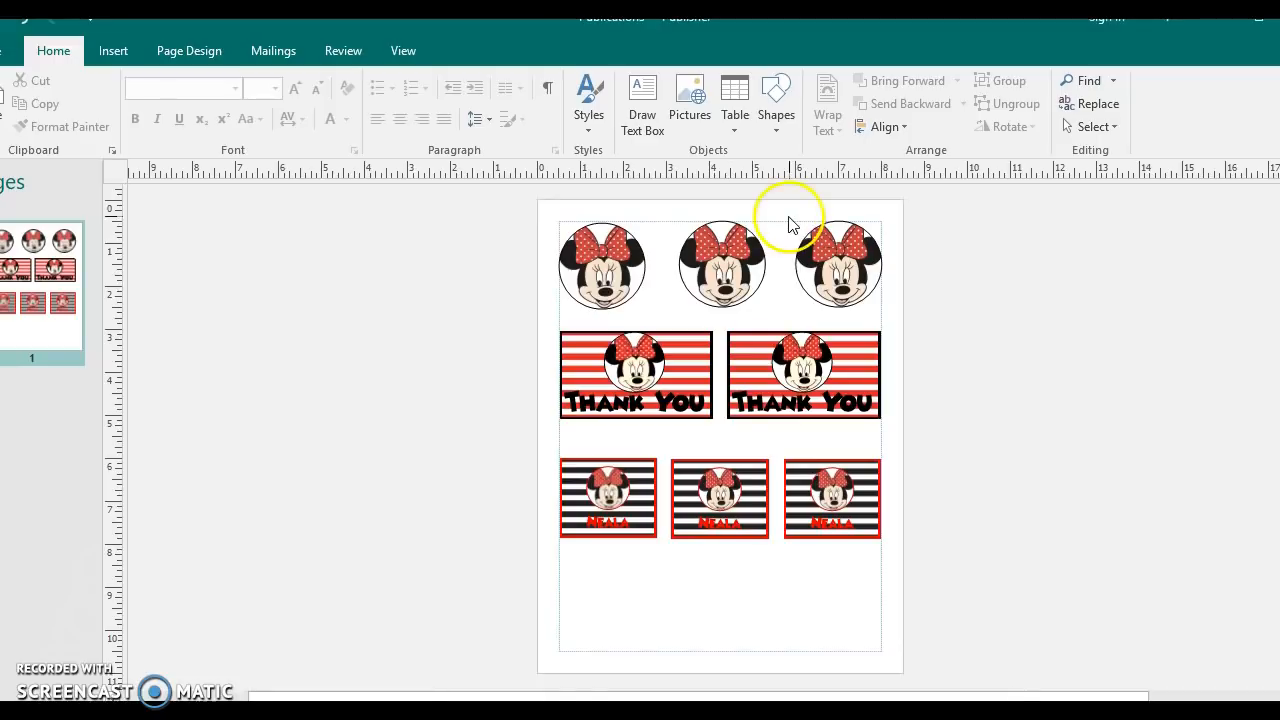
click(600, 290)
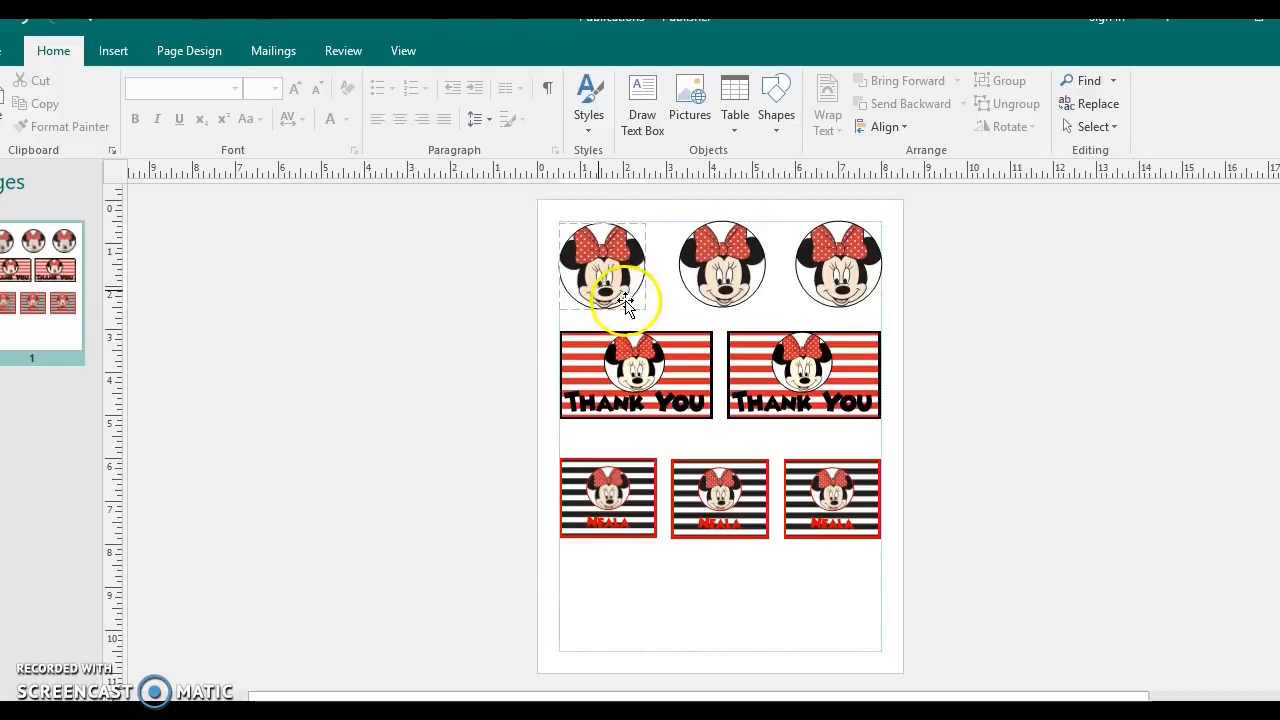
right_click(600, 292)
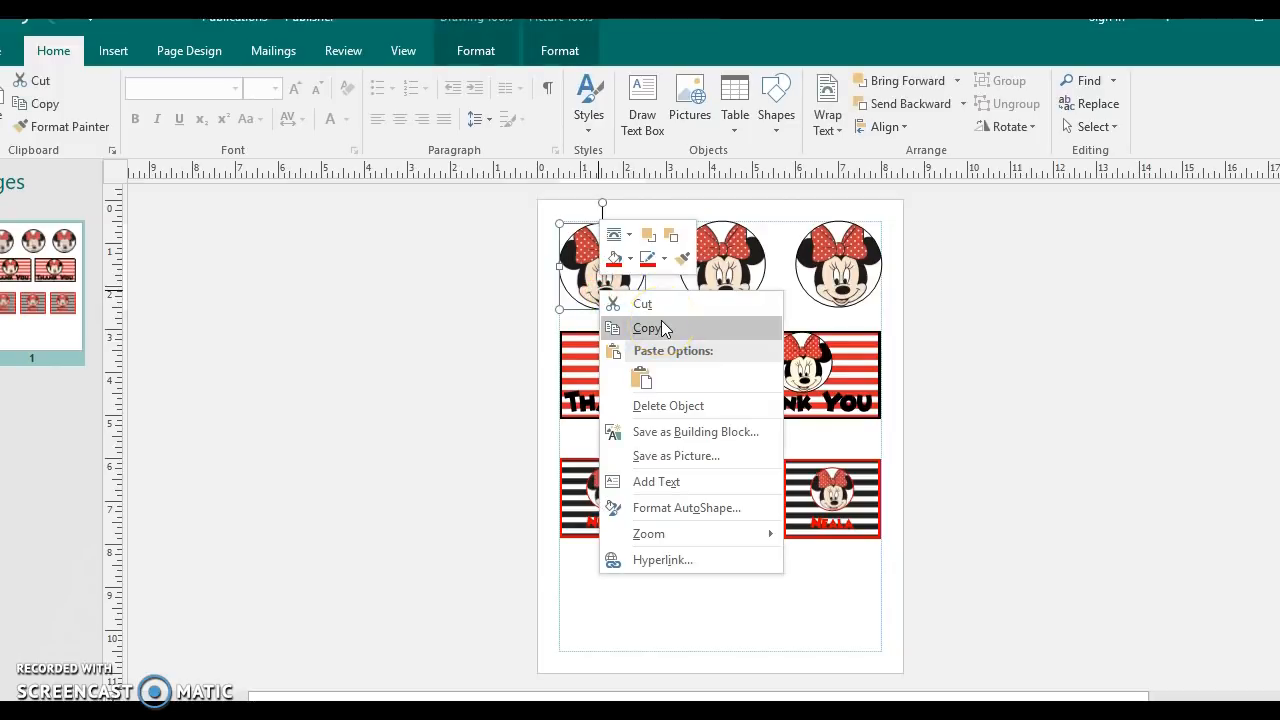
click(665, 329)
- Return to Publication1 and paste the round topper onto the cupcake picture
click(773, 712)
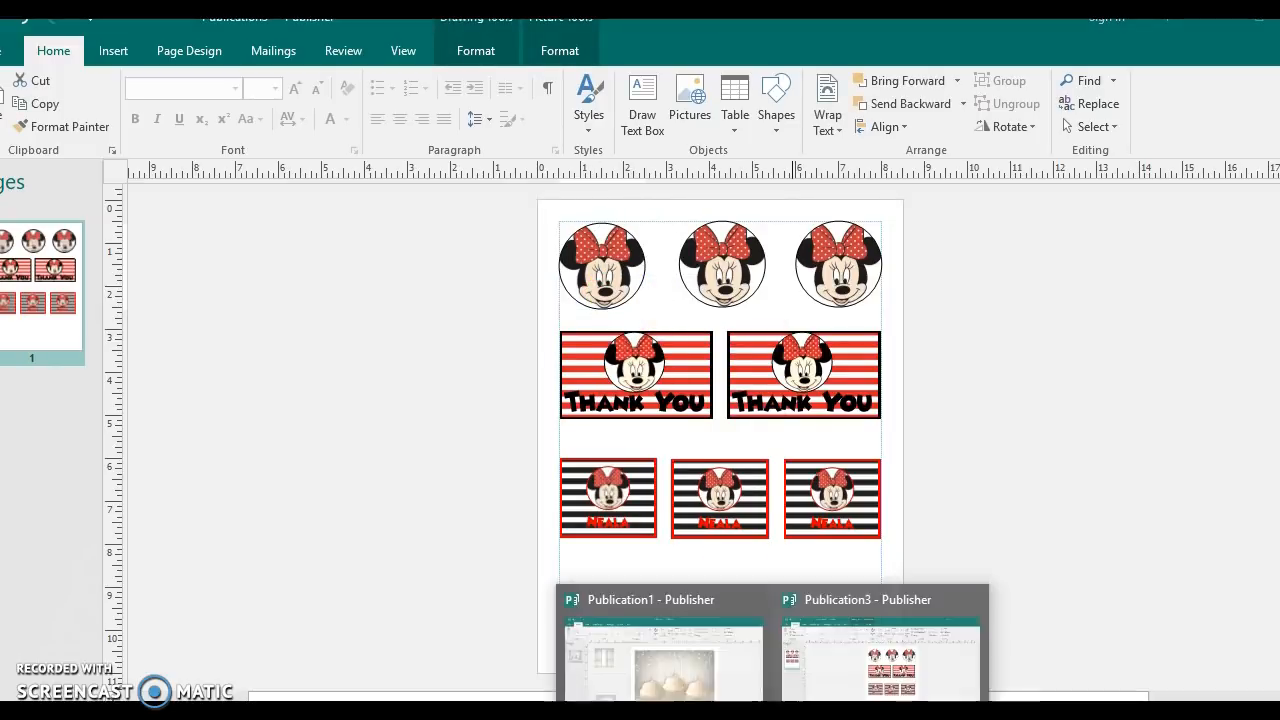
click(729, 666)
click(520, 306)
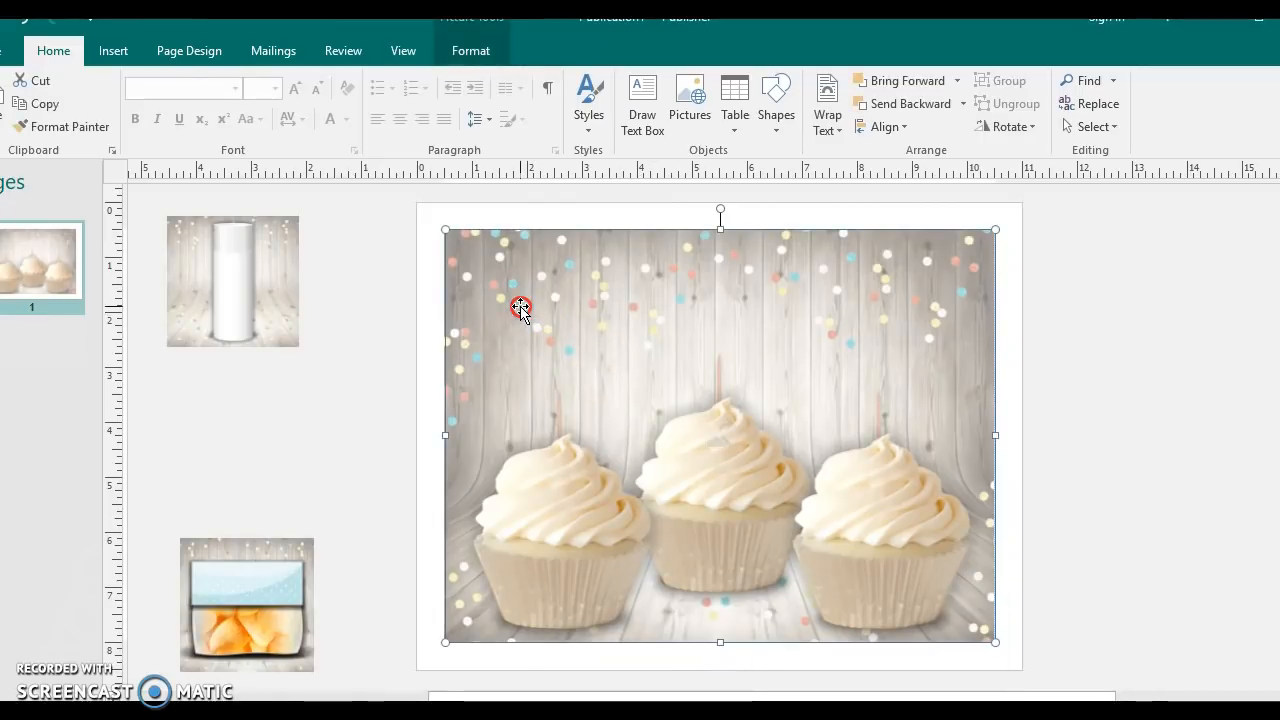
right_click(520, 306)
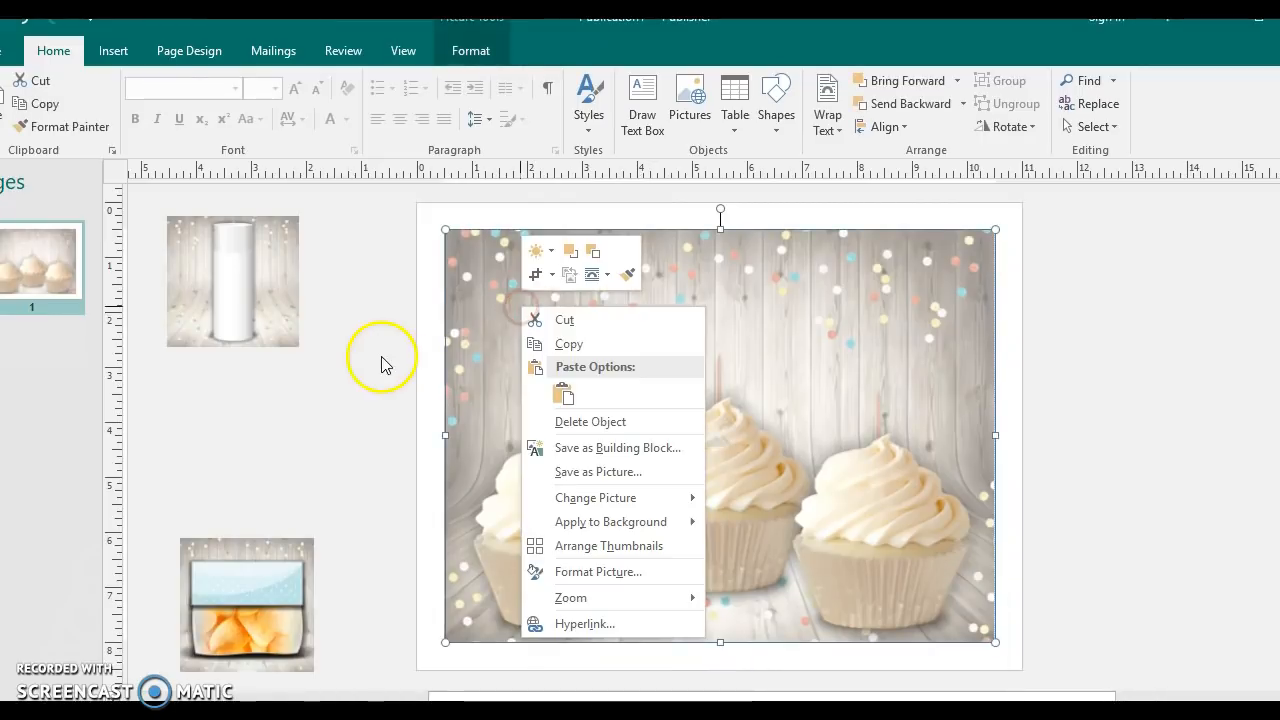
click(564, 396)
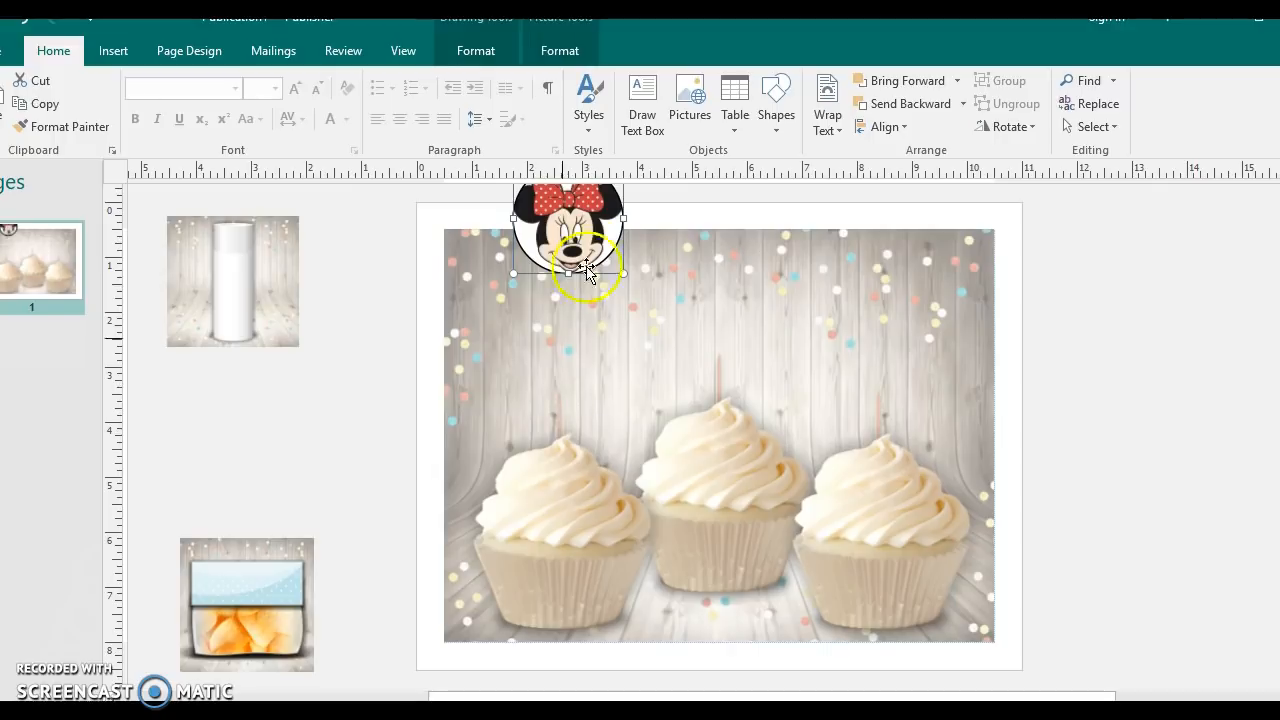
- Position the pasted topper so it sits just above the frosting of the left cupcake
drag(591, 262, 584, 365)
key(Down)
key(Down)
key(Down)
key(Down)
key(Down)
key(Down)
key(Down)
key(Down)
key(Down)
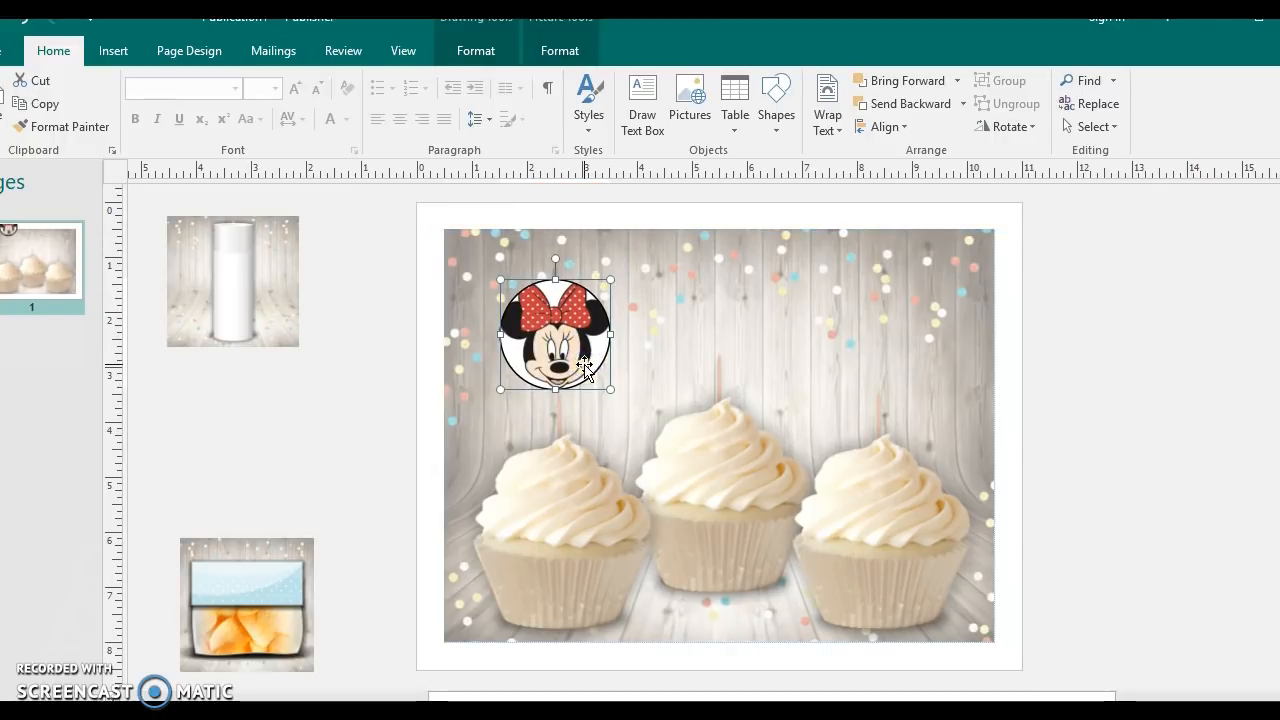
key(Down)
key(Down)
key(Down)
key(Down)
key(Down)
key(Down)
key(Down)
key(Down)
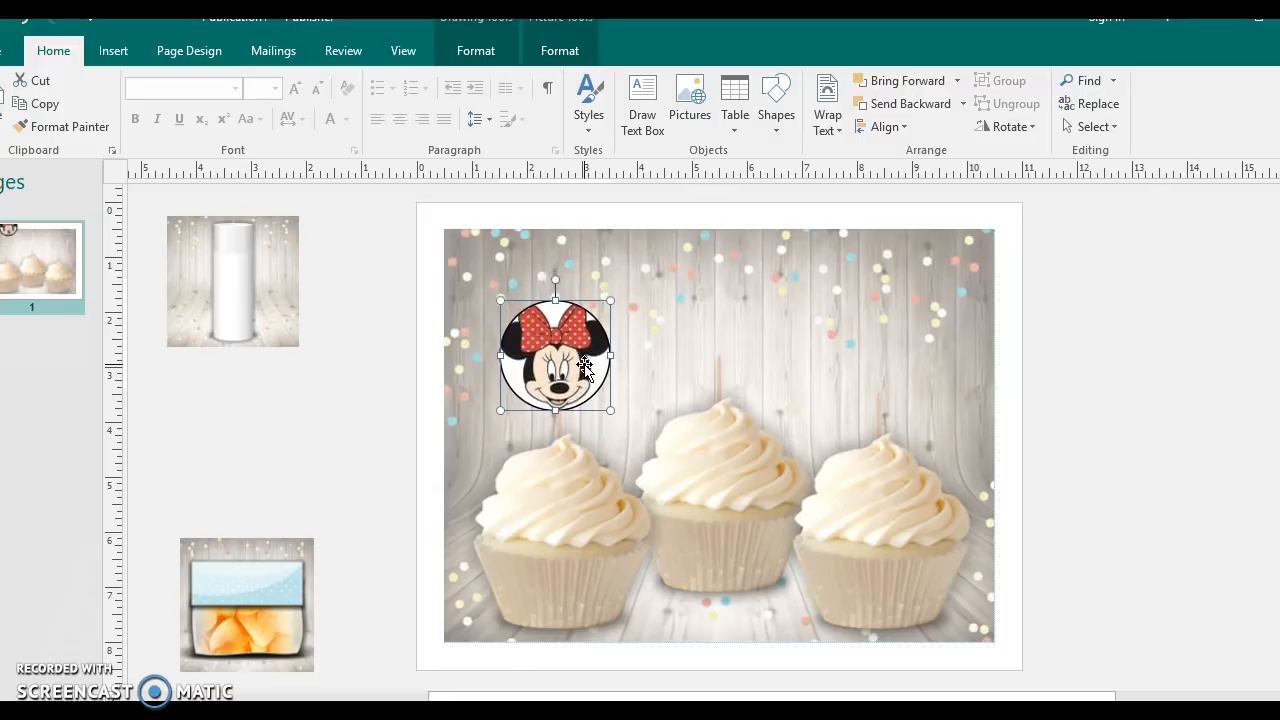
key(Down)
key(Down)
key(Down)
key(Down)
key(Down)
key(Down)
key(Down)
key(Right)
key(Right)
key(Right)
key(Right)
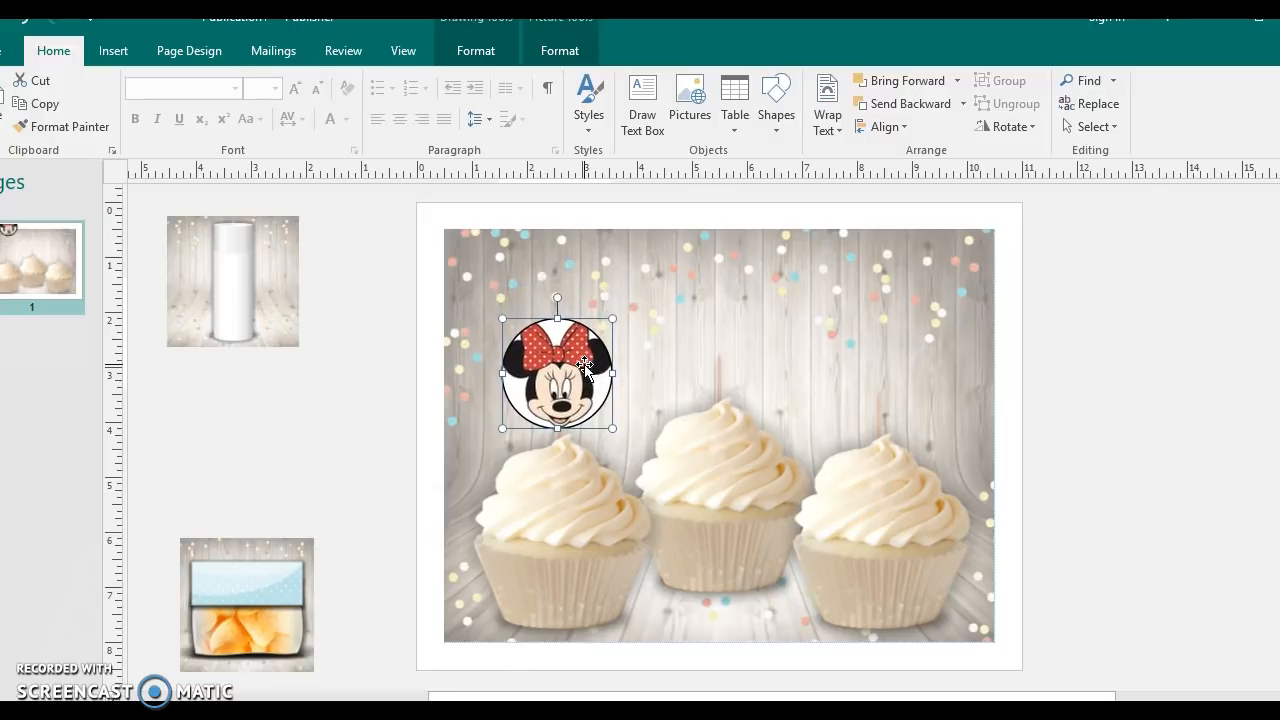
key(Down)
key(Down)
key(Left)
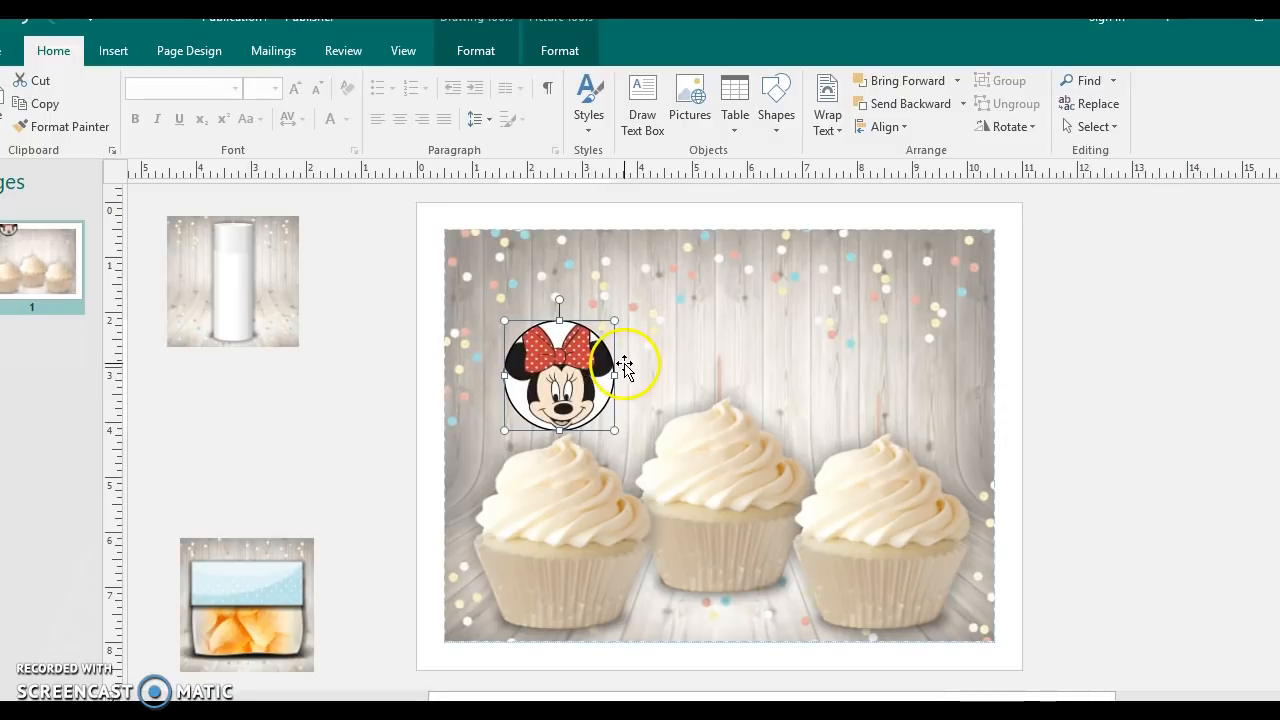
click(341, 417)
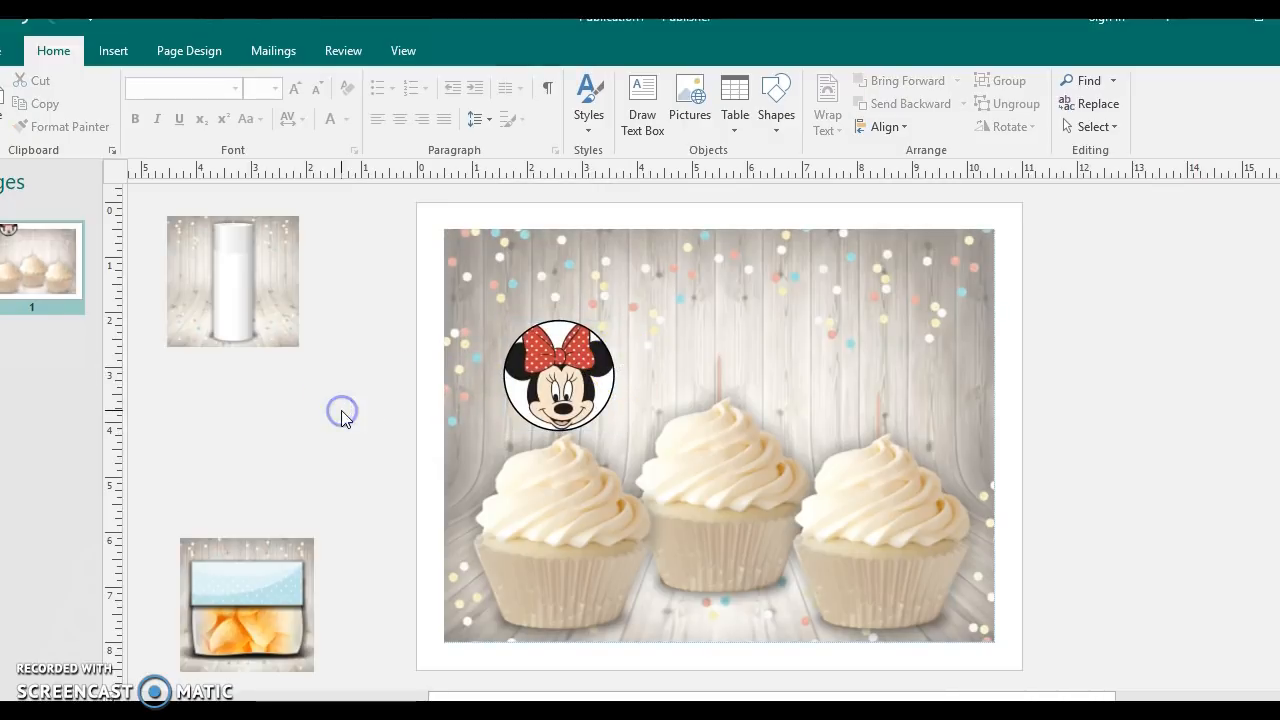
- Duplicate the round topper and place the copy just above the right cupcake
click(530, 385)
right_click(530, 384)
key(Escape)
click(1057, 371)
right_click(1058, 371)
click(1097, 431)
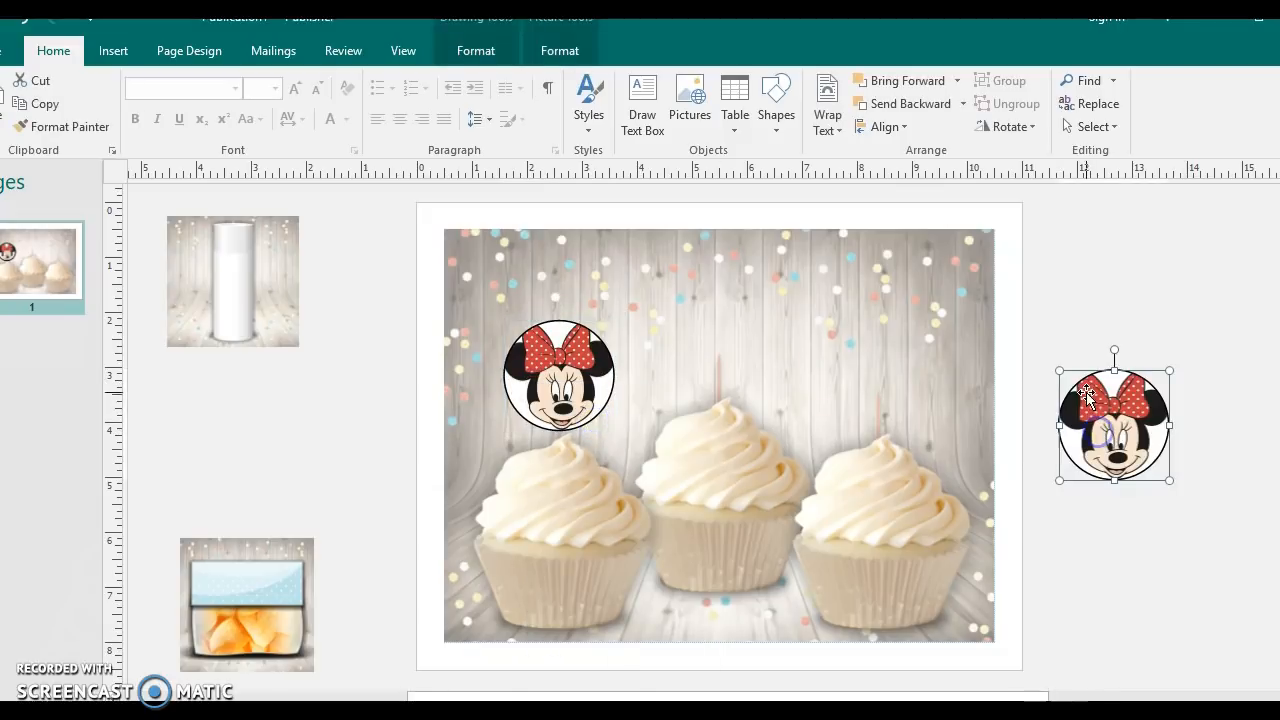
drag(1071, 391, 854, 338)
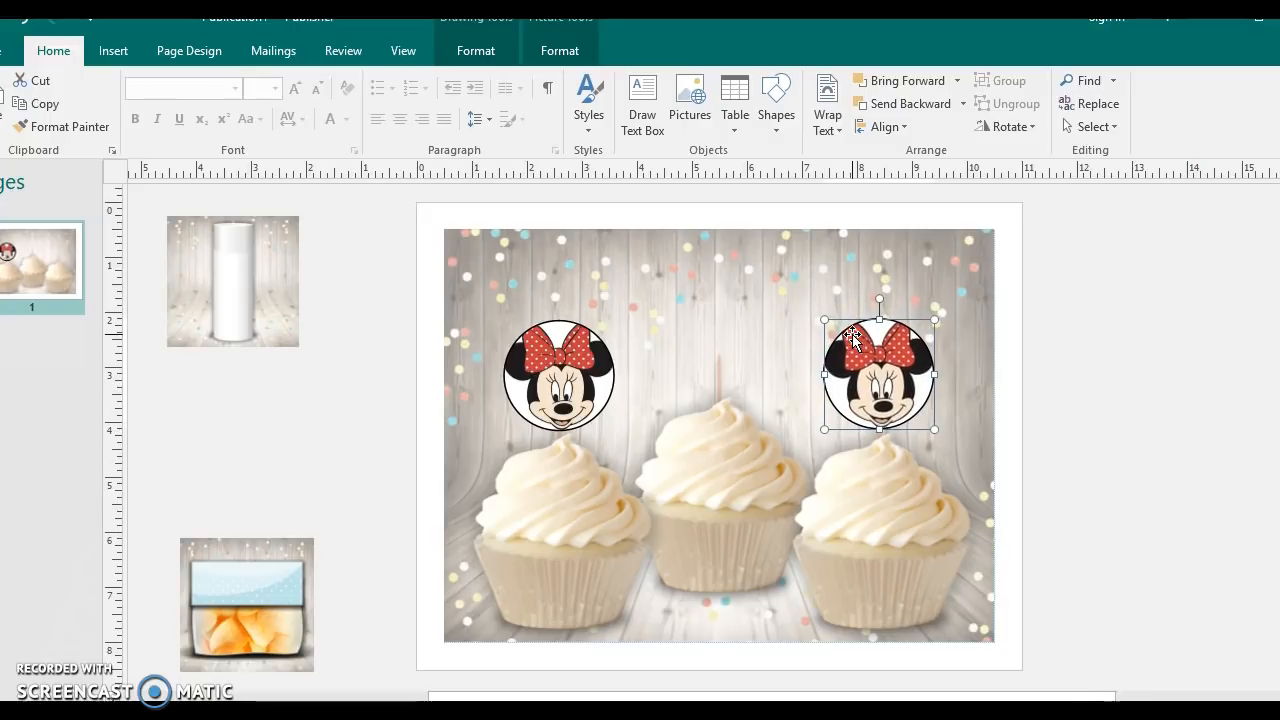
- Paste another round topper and place it just above the middle cupcake
click(1090, 420)
right_click(1103, 413)
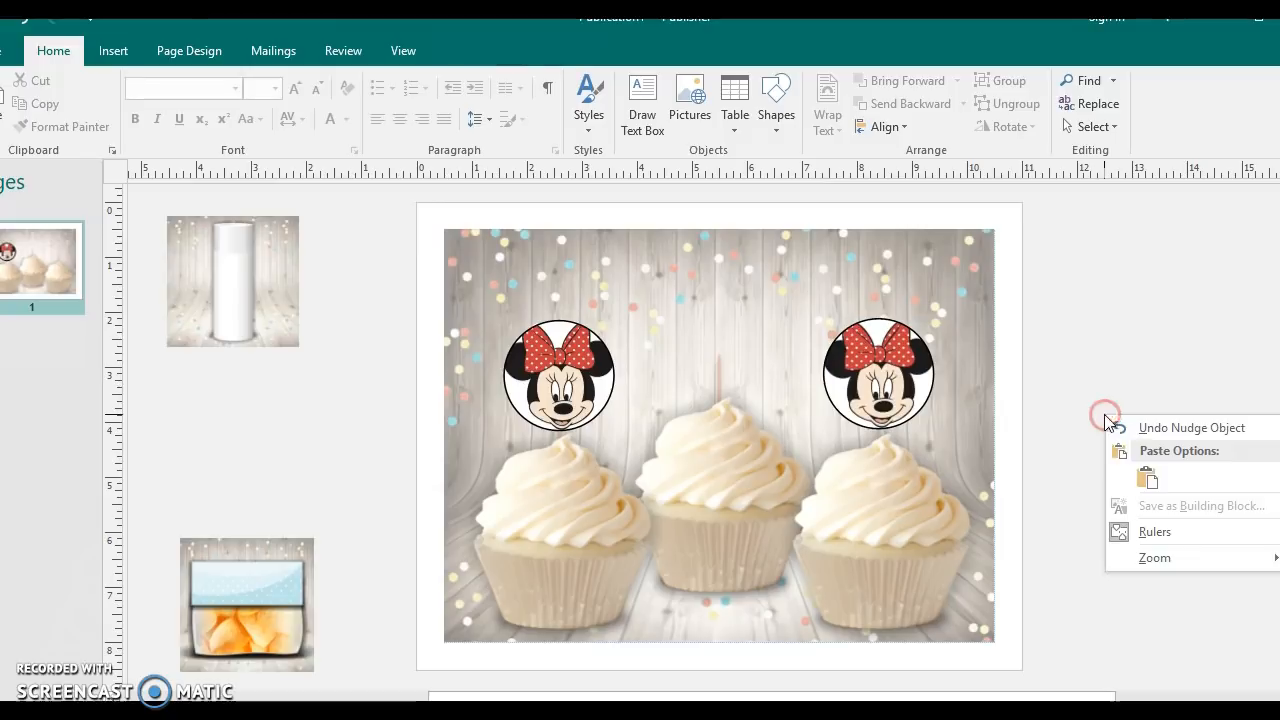
click(1137, 470)
drag(1135, 450, 693, 313)
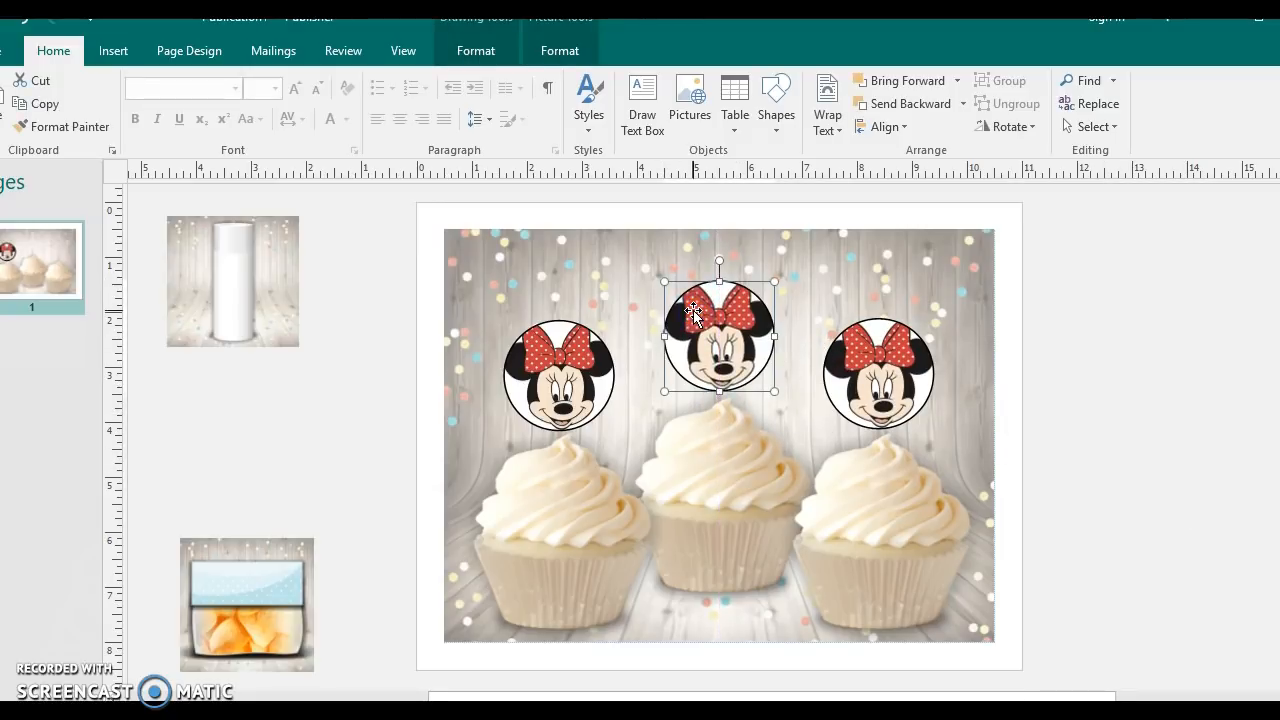
click(1094, 399)
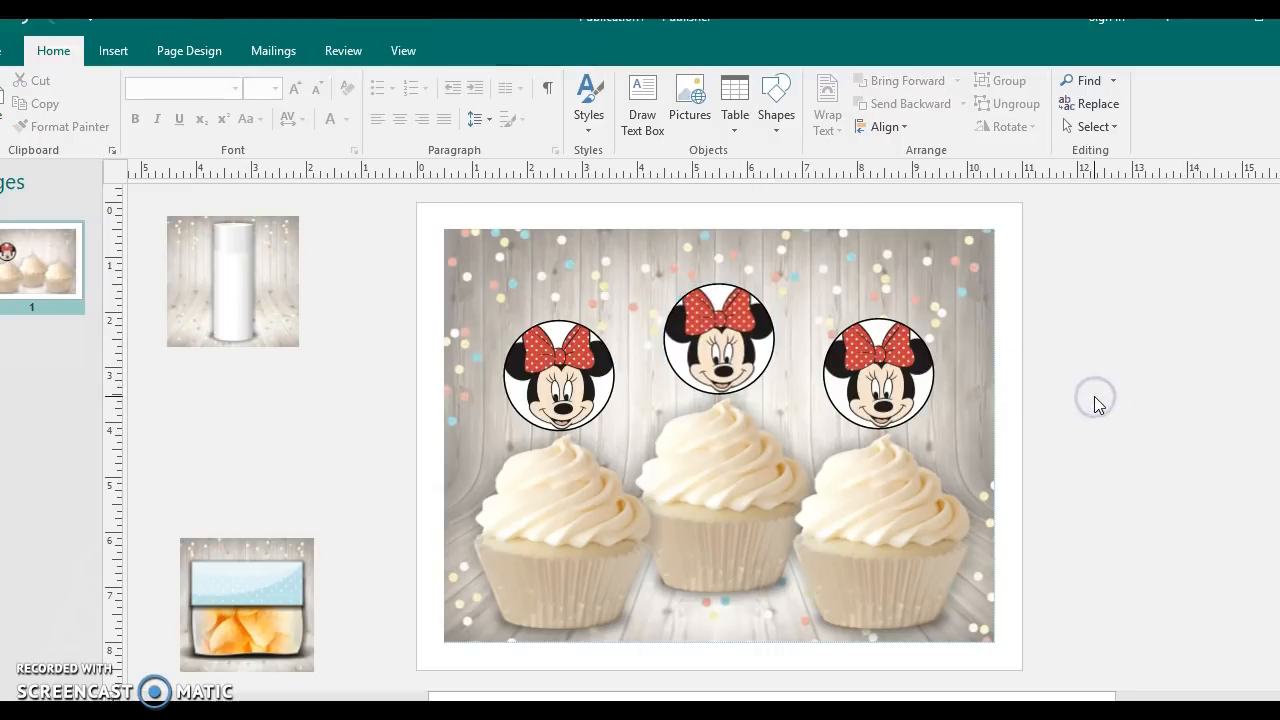
- Clear the page by deleting the three round toppers and the cupcake background picture
click(768, 372)
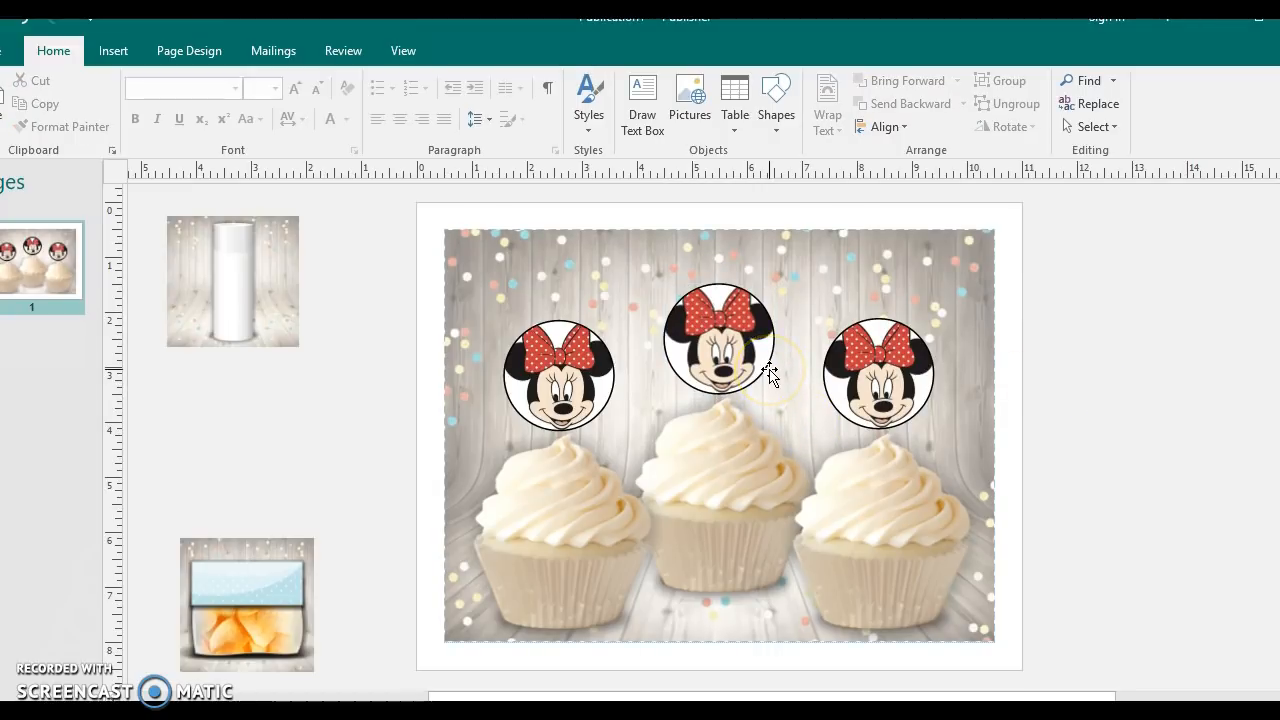
click(600, 372)
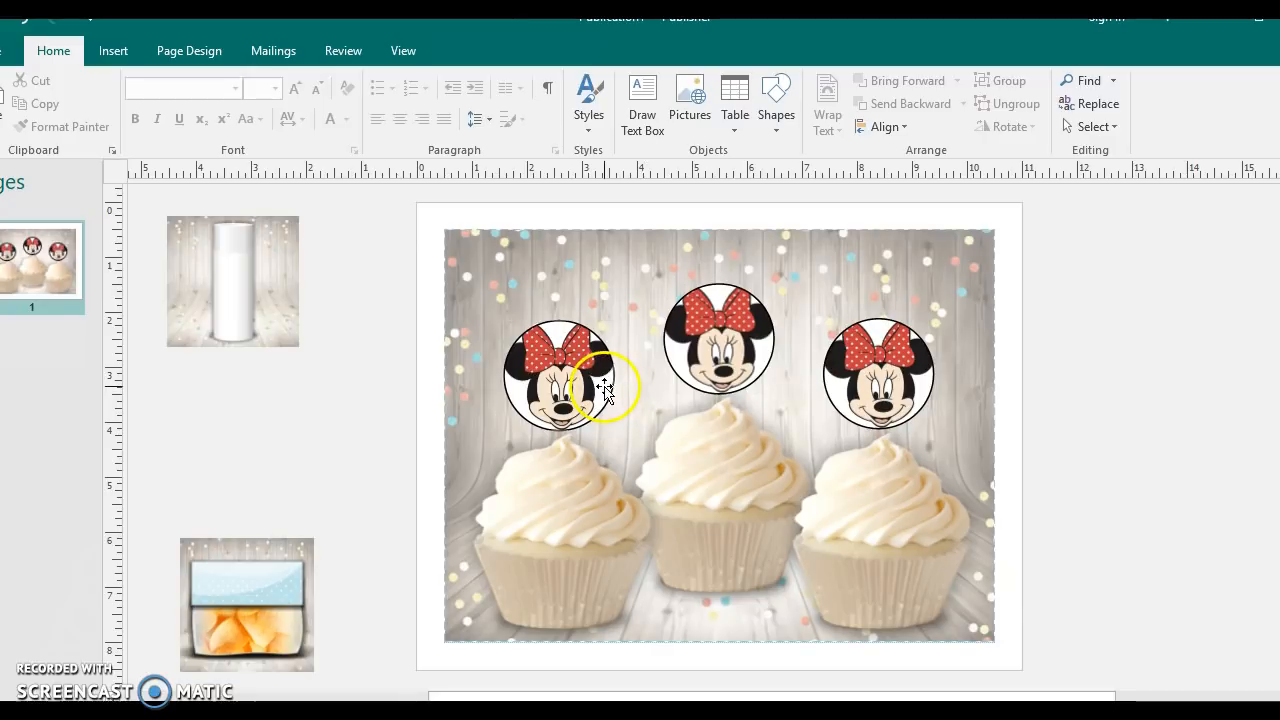
key(Delete)
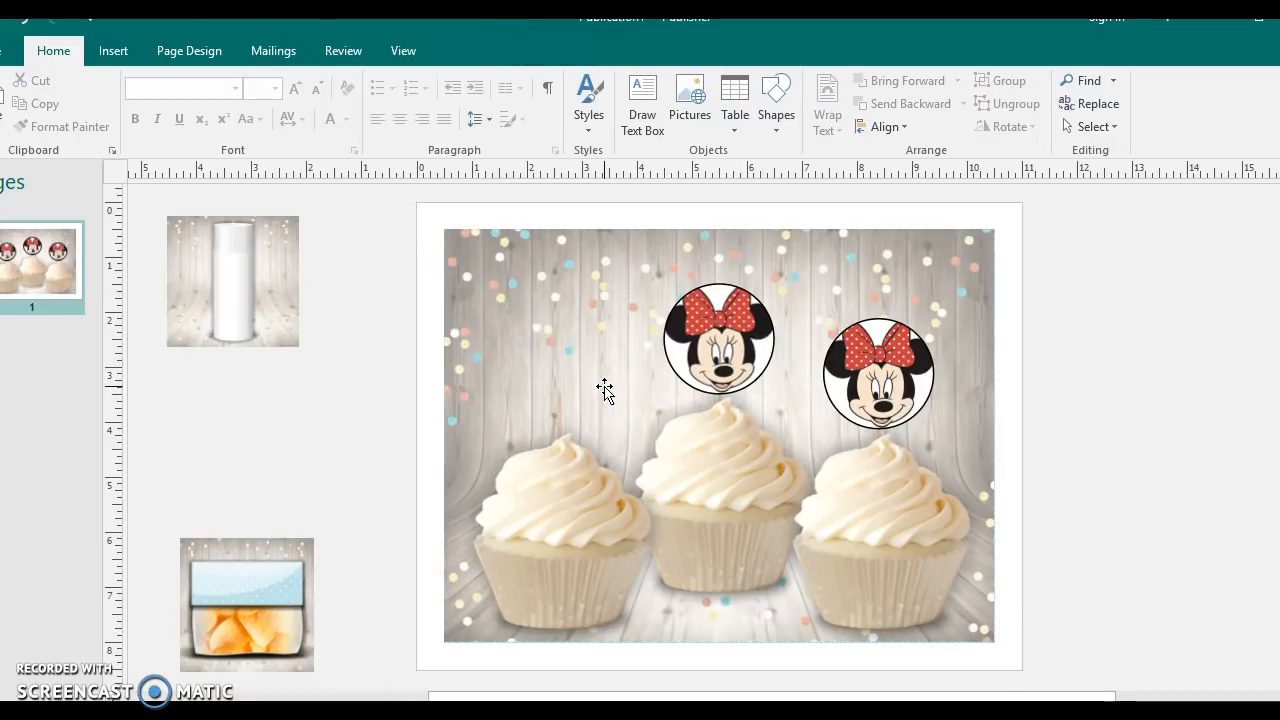
click(695, 340)
key(Delete)
click(870, 373)
key(Delete)
click(870, 373)
key(Delete)
- Move the chip bag picture onto the page and enlarge it to fill the height between the margins, roughly centred
drag(193, 610, 601, 440)
drag(588, 369, 443, 311)
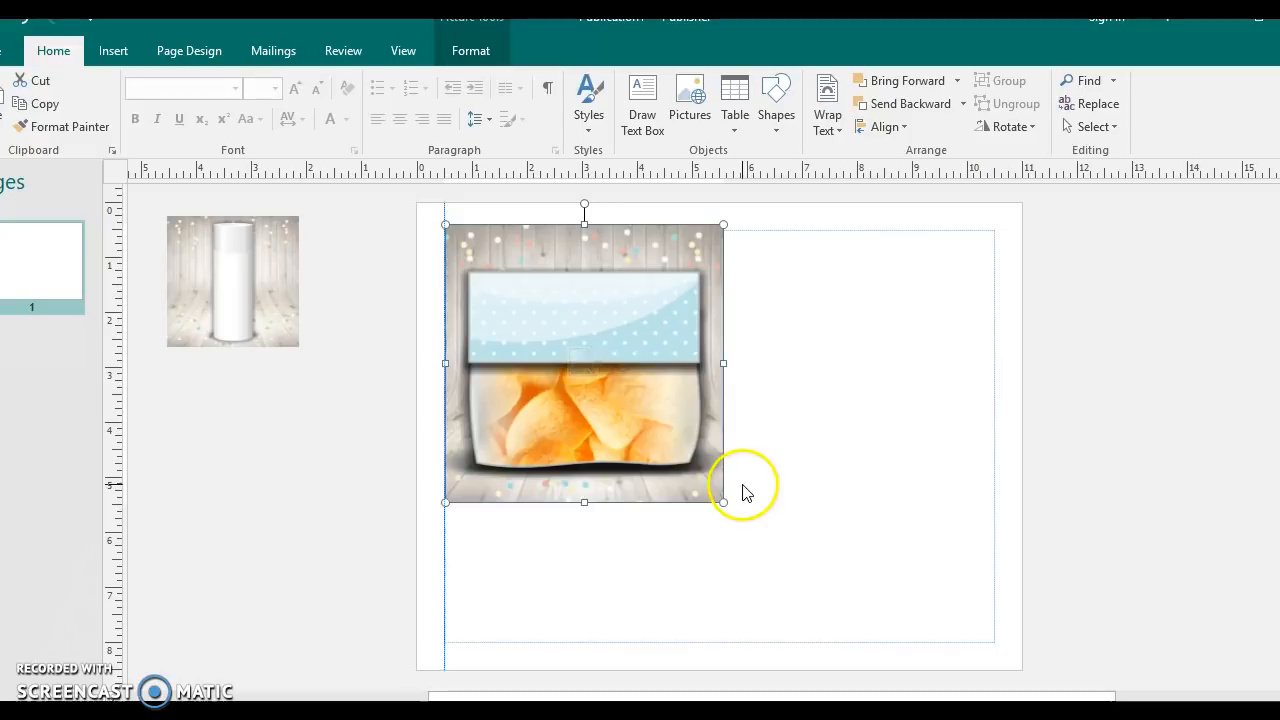
drag(709, 466, 952, 595)
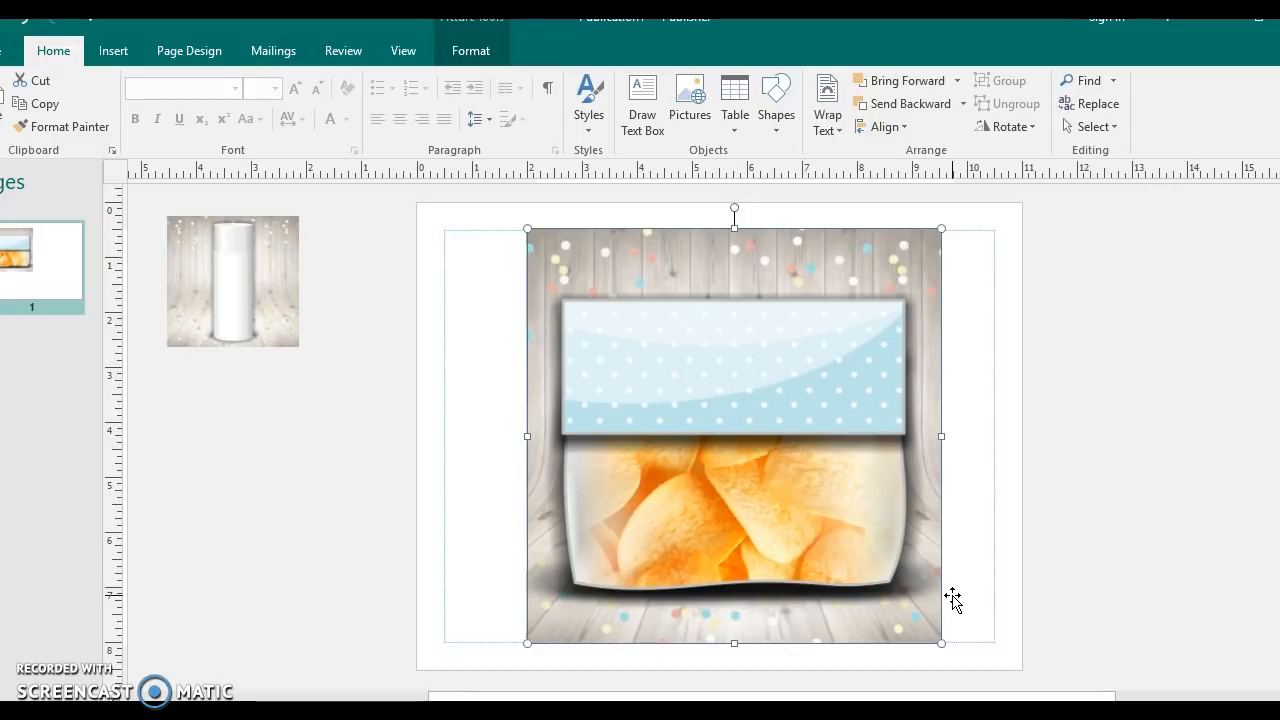
- Switch to Publication3 and copy the left striped Thank You label
click(775, 713)
click(820, 699)
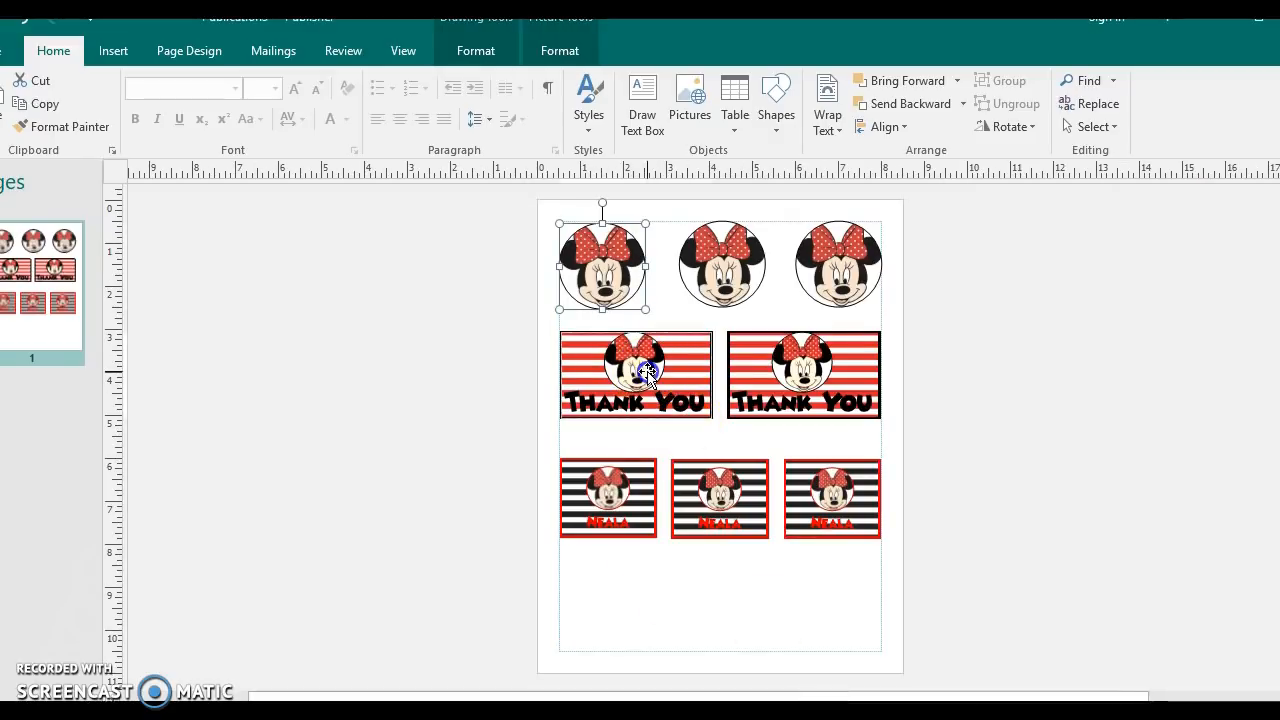
click(645, 372)
right_click(645, 372)
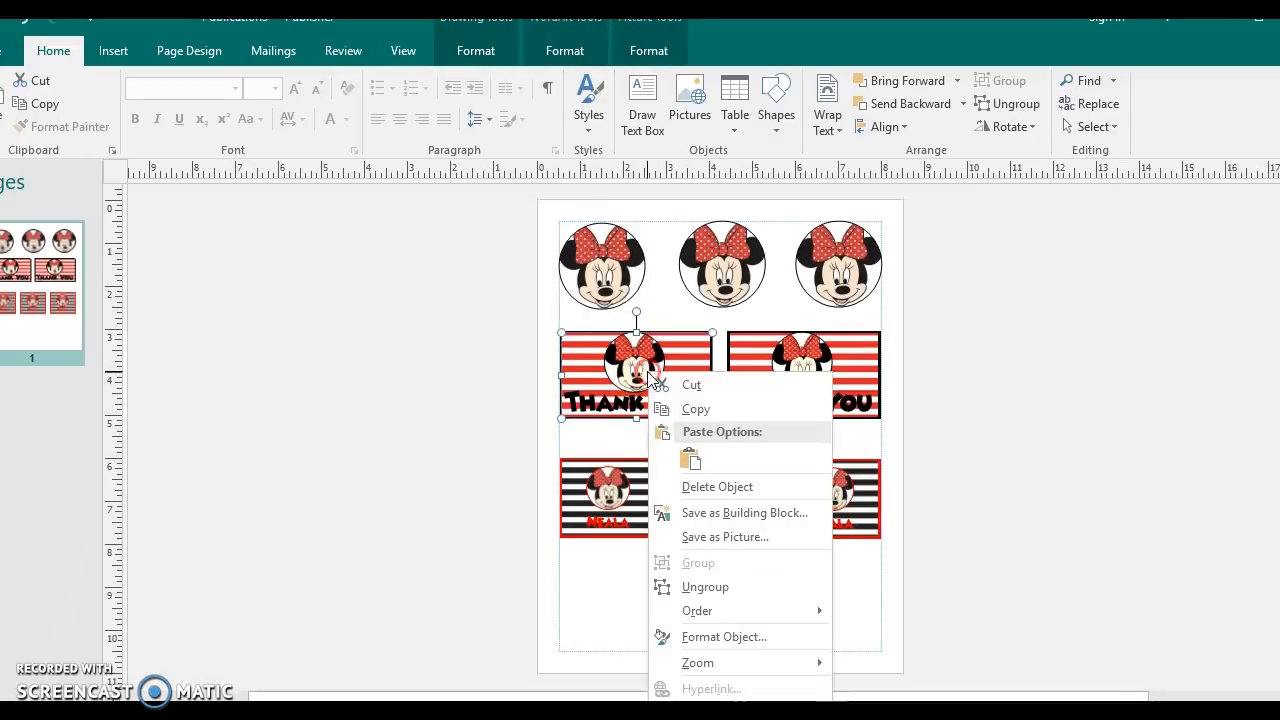
click(697, 410)
- Paste the Thank You label into Publication1 and stretch it over the blue bag header, about 6.1" wide by 2.46" high
click(752, 700)
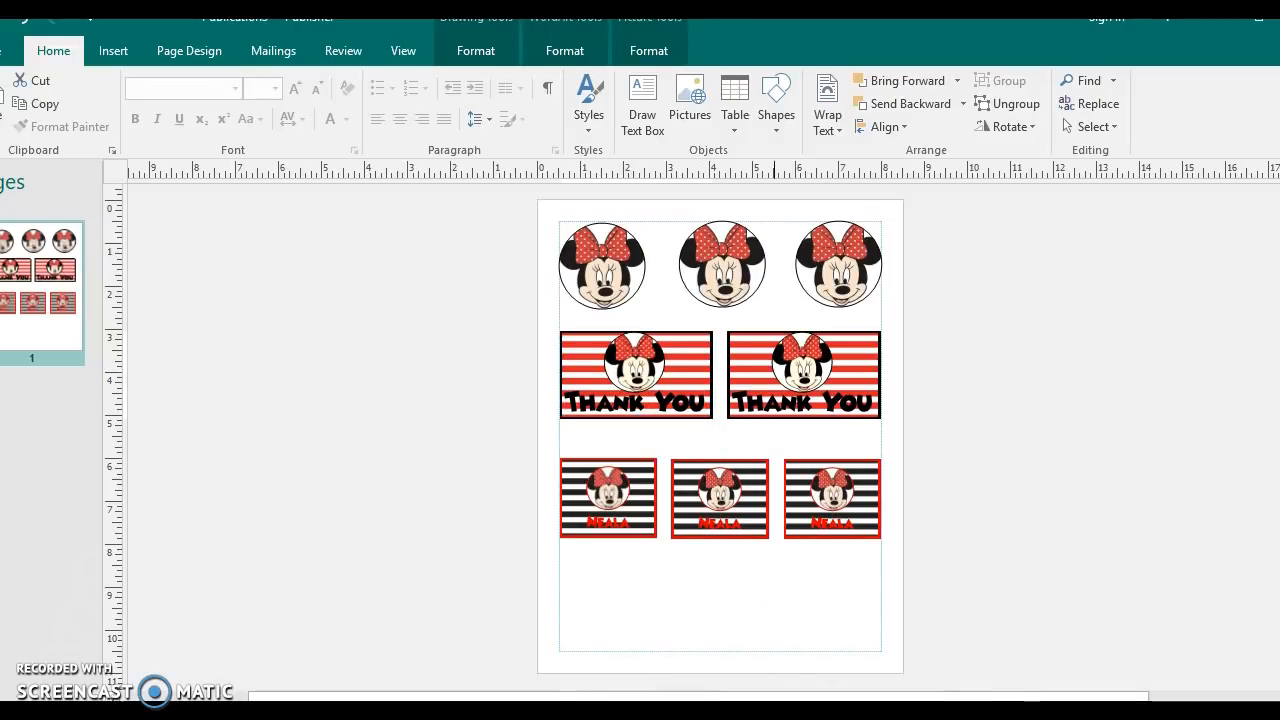
click(752, 690)
right_click(466, 332)
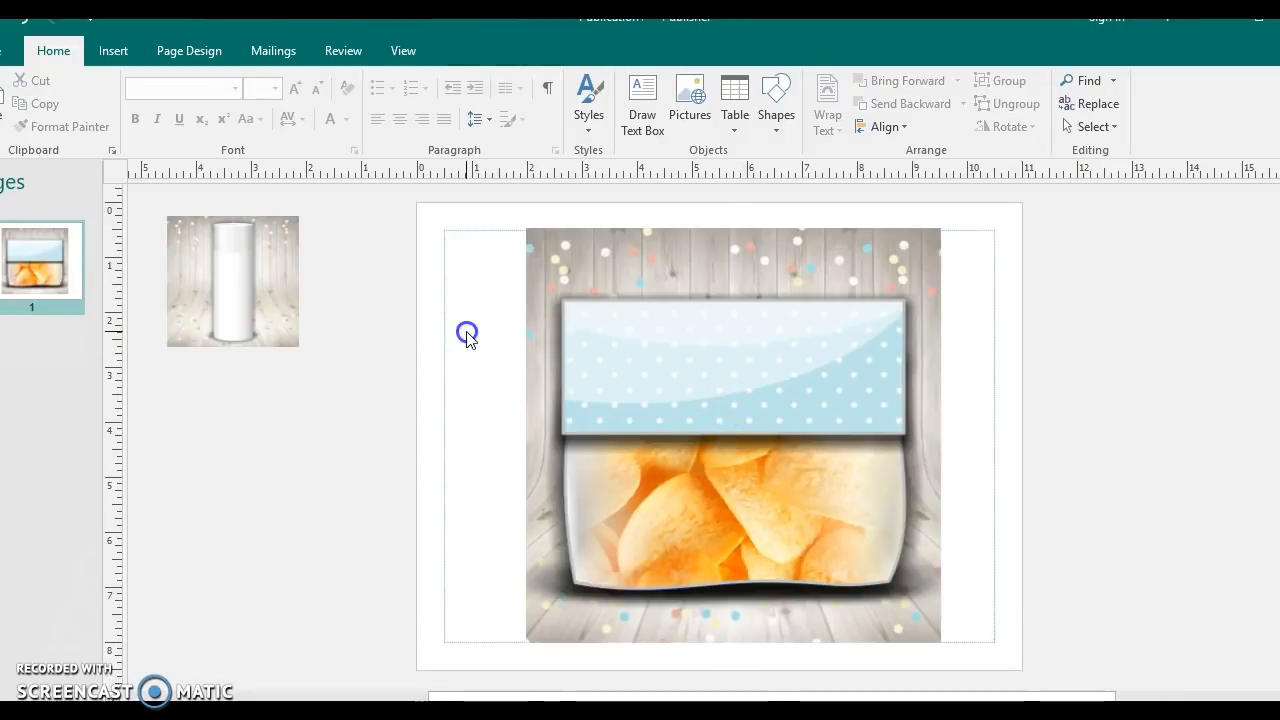
click(509, 396)
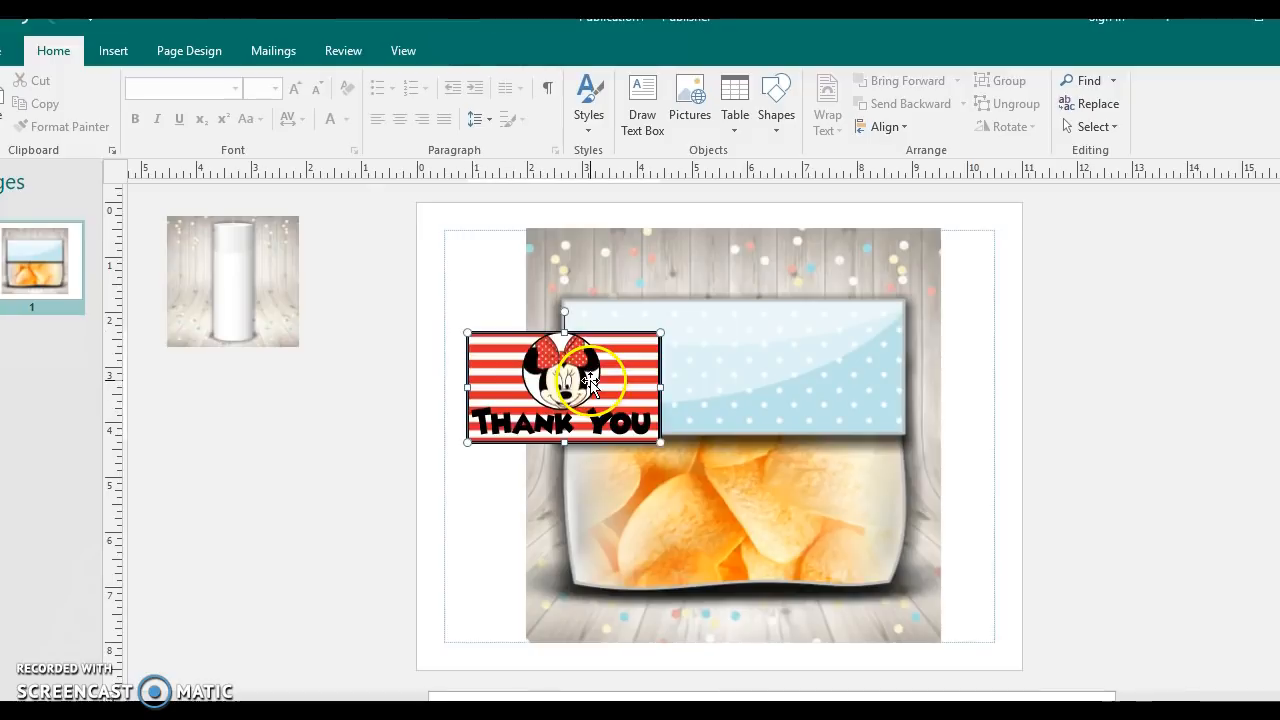
drag(643, 360, 900, 372)
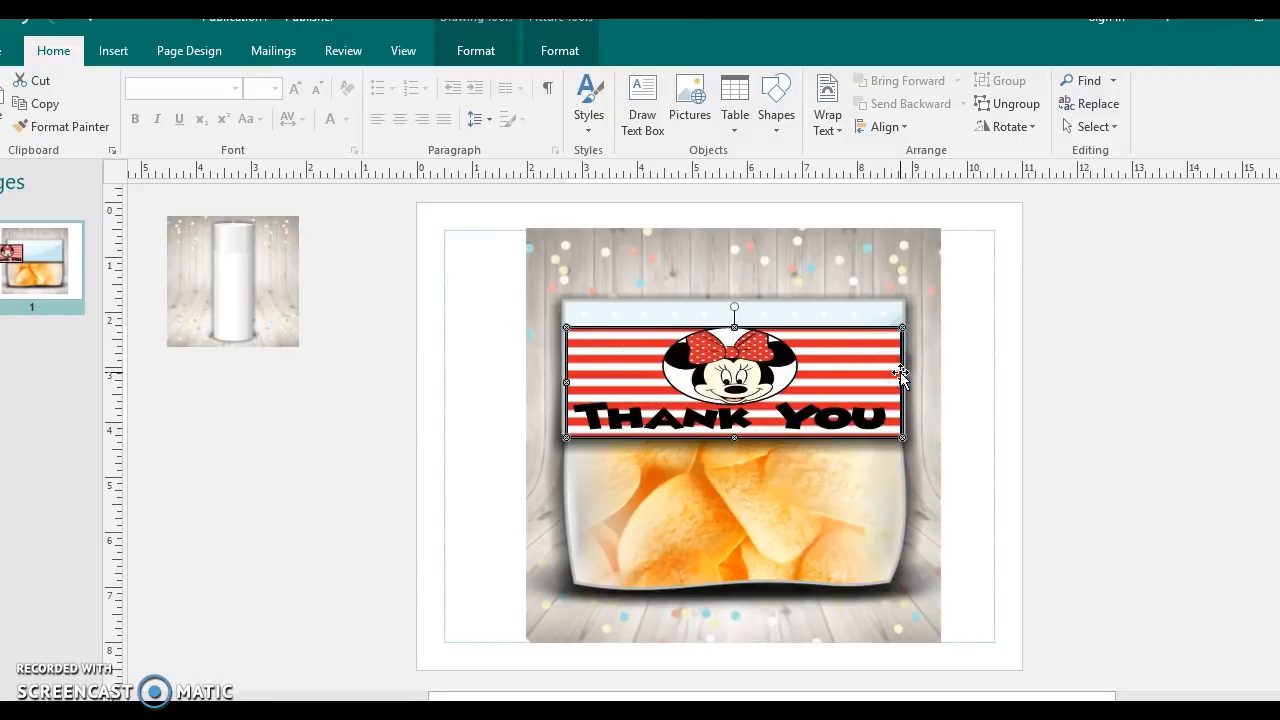
mouse_move(734, 320)
mouse_down()
mouse_move(736, 287)
mouse_move(734, 300)
mouse_up()
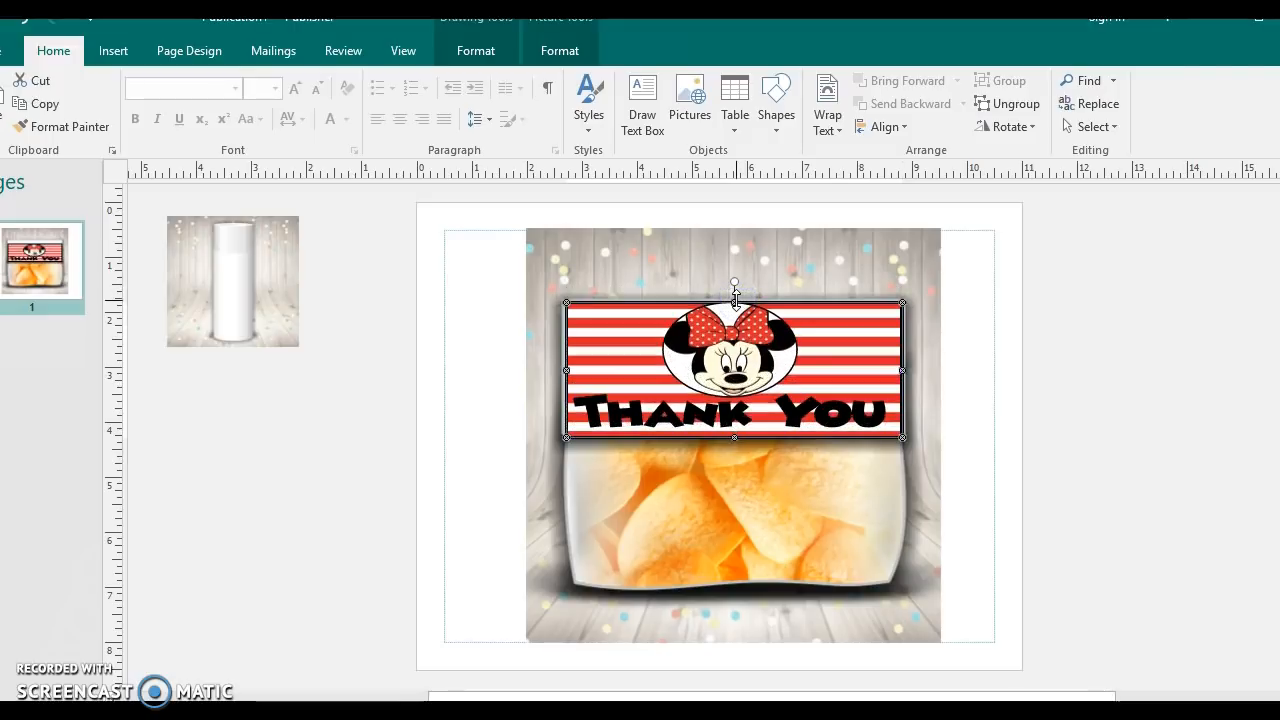
- Set the Thank You label's height to 2.5" and align it with the bag header
click(492, 50)
click(962, 306)
click(848, 347)
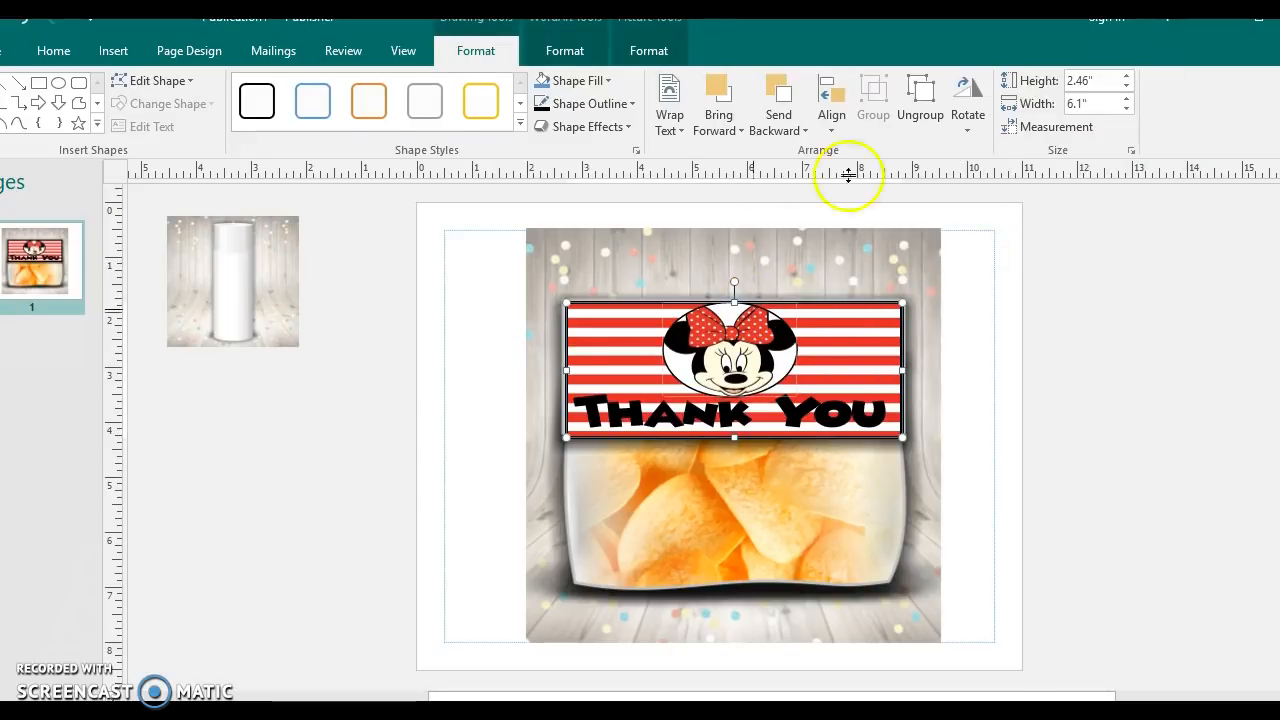
click(1128, 78)
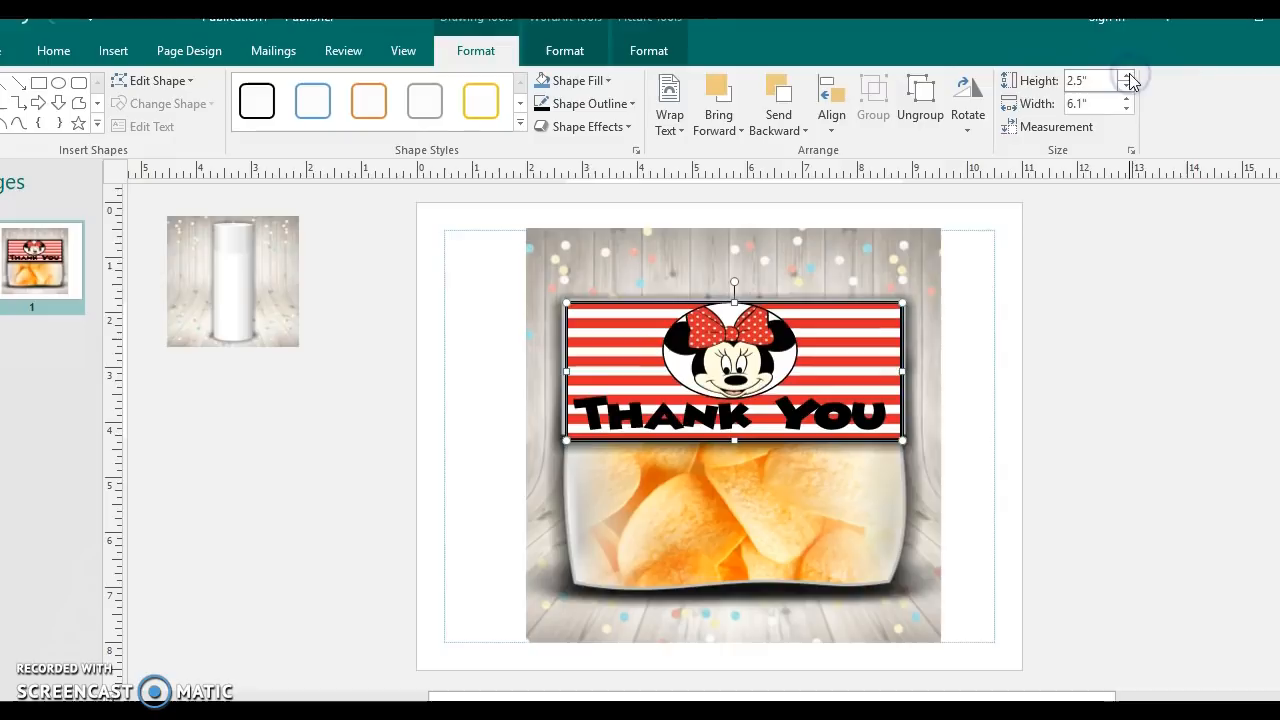
click(1130, 79)
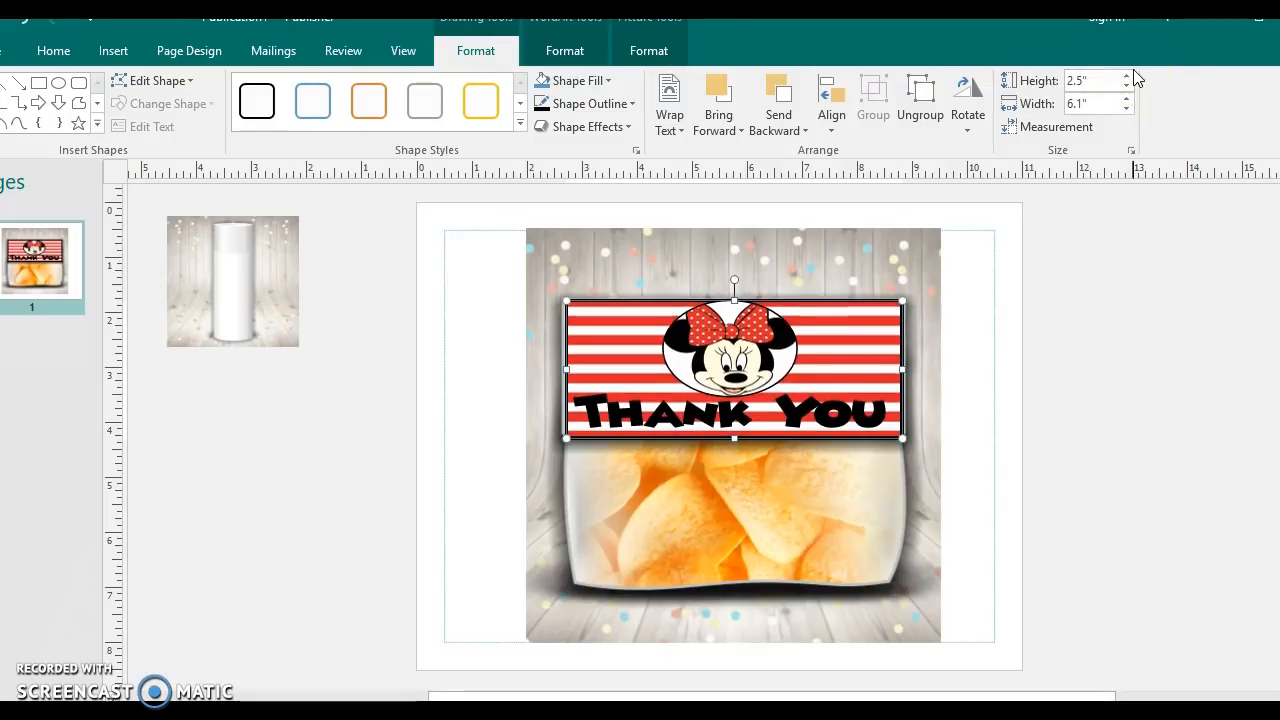
- Set the Thank You label's width to 6.3" so it covers the full width of the bag header
click(1128, 103)
click(1128, 102)
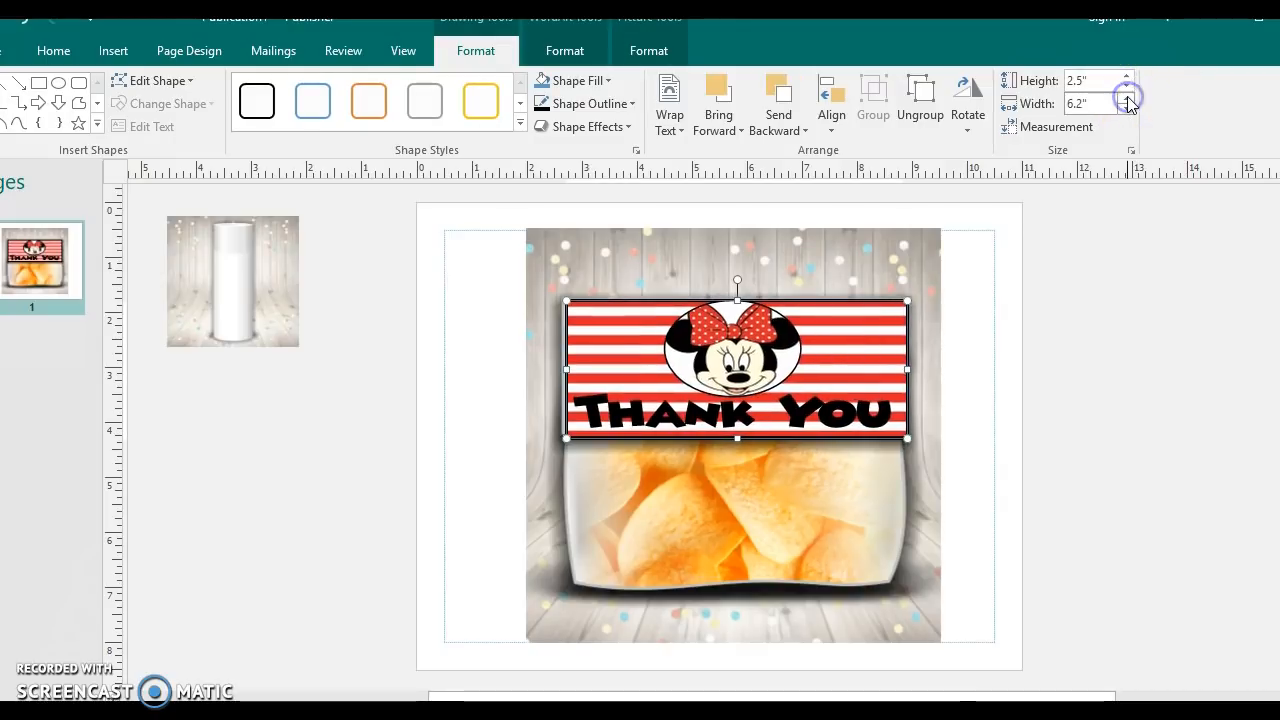
click(1128, 100)
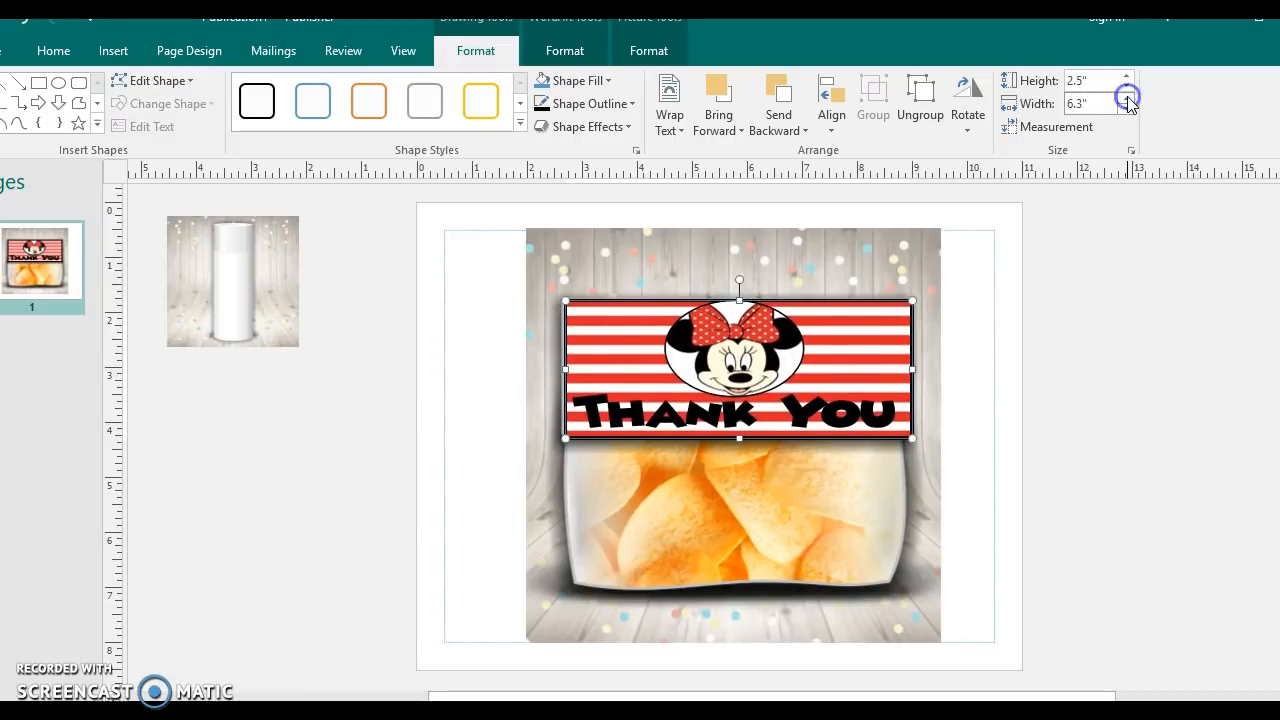
click(1131, 274)
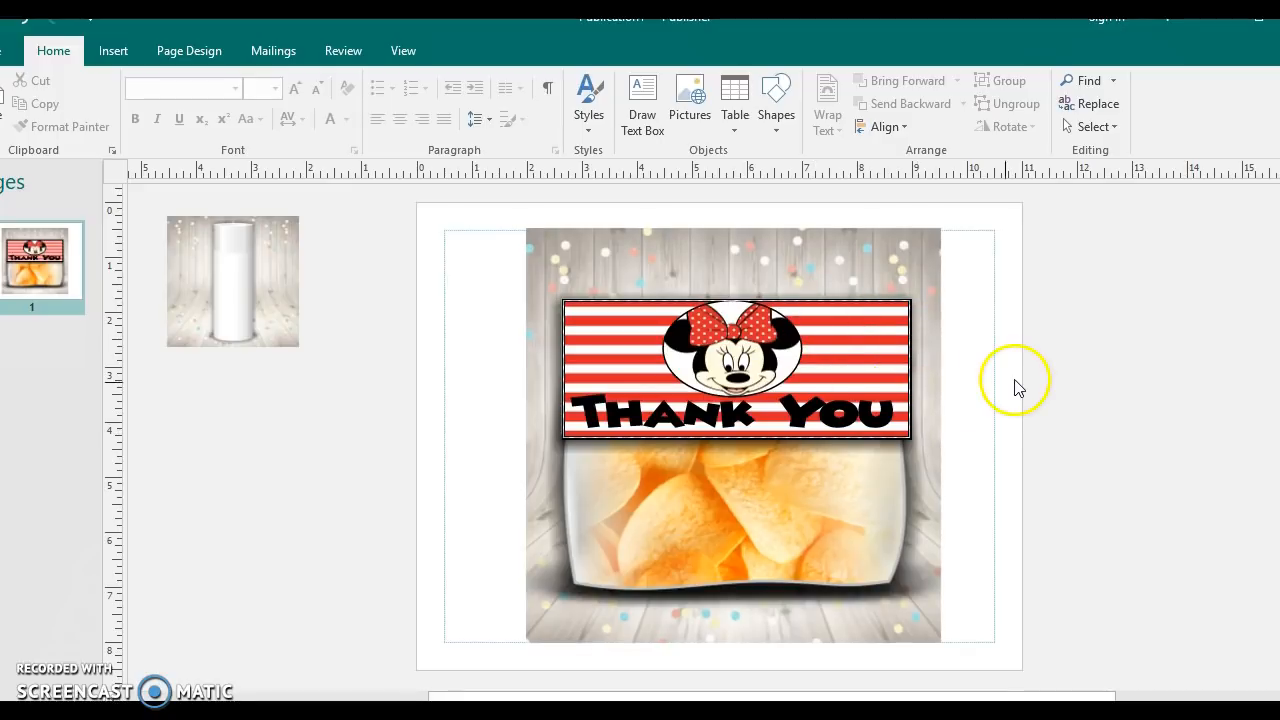
mouse_move(774, 712)
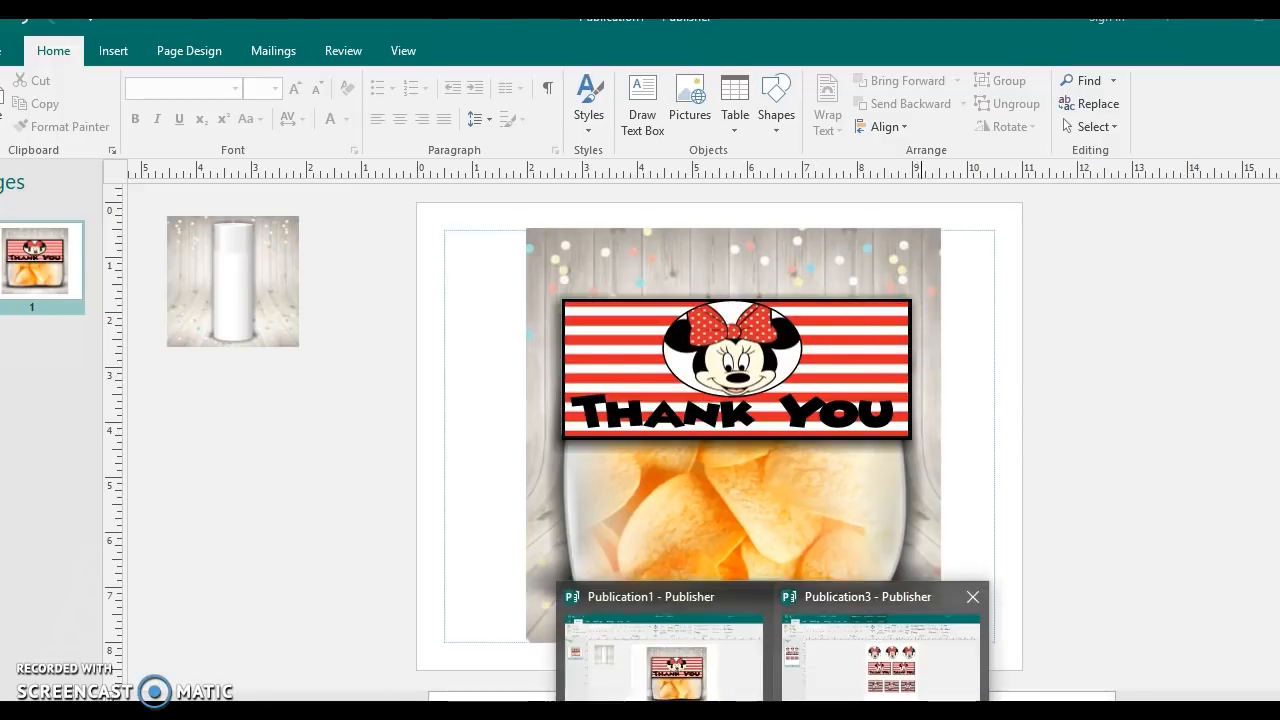
click(874, 662)
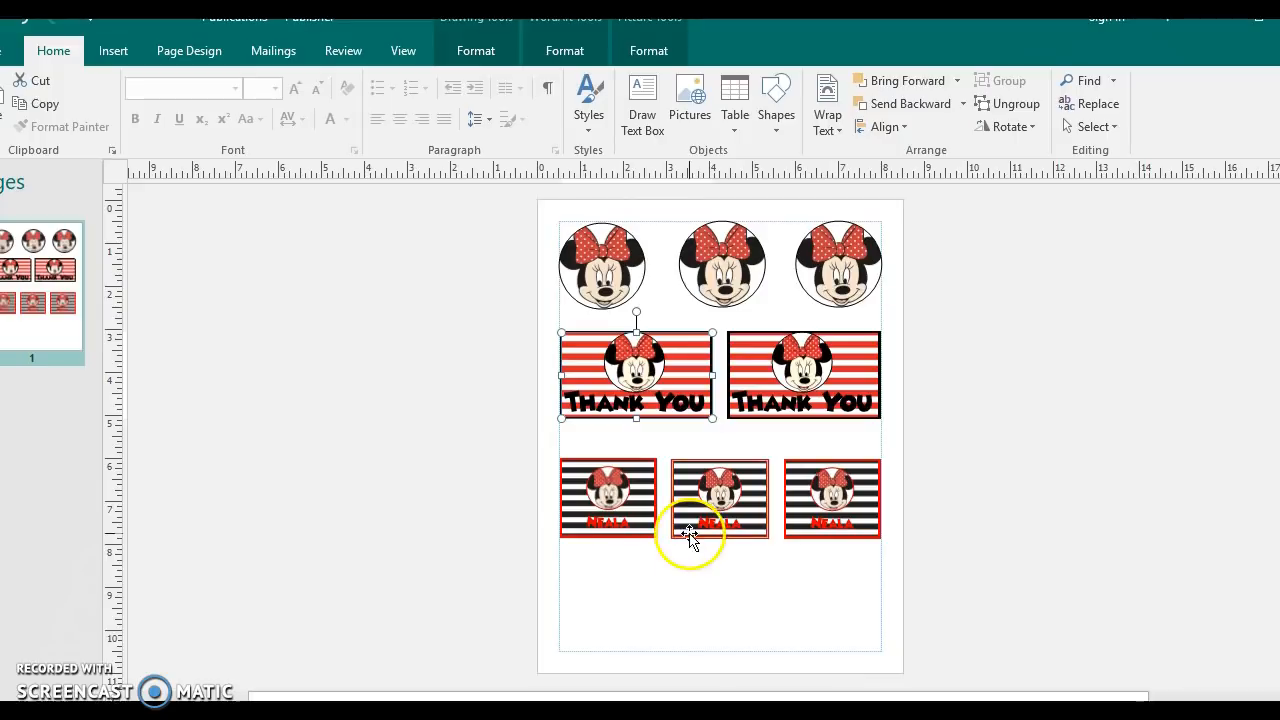
mouse_move(776, 712)
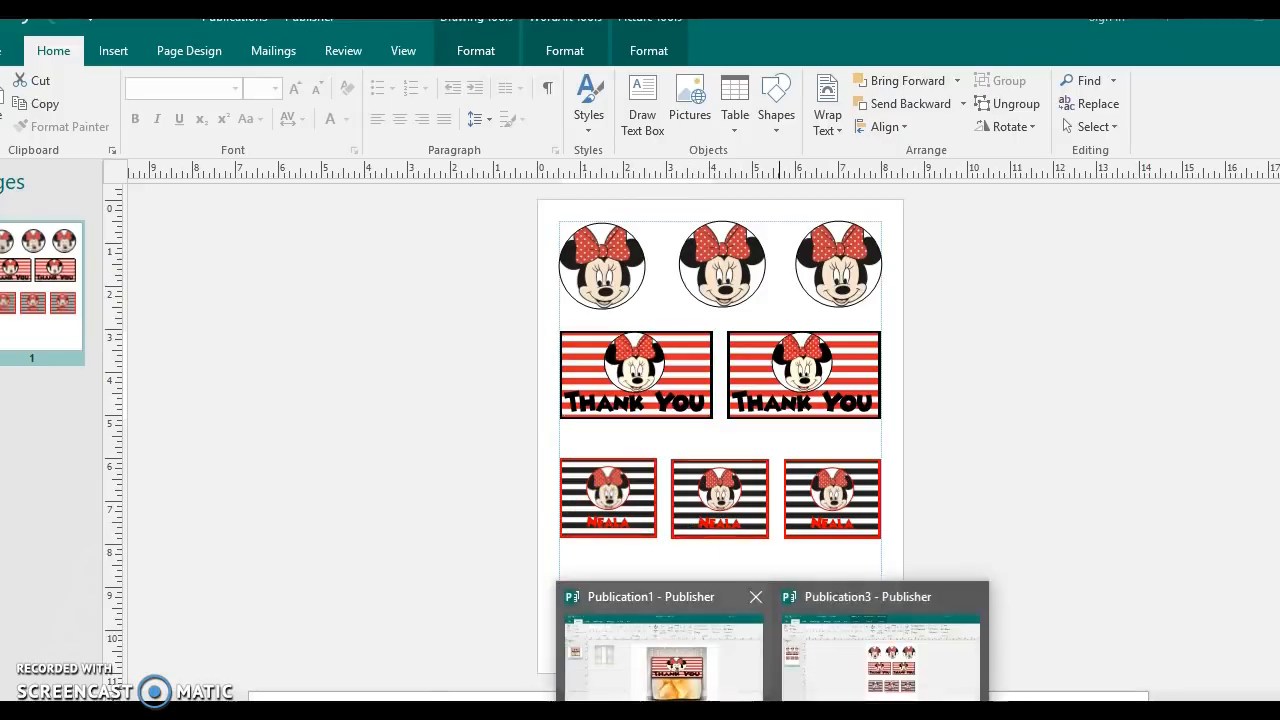
click(706, 652)
- Delete the Thank You label and the chip bag picture from the page
click(768, 378)
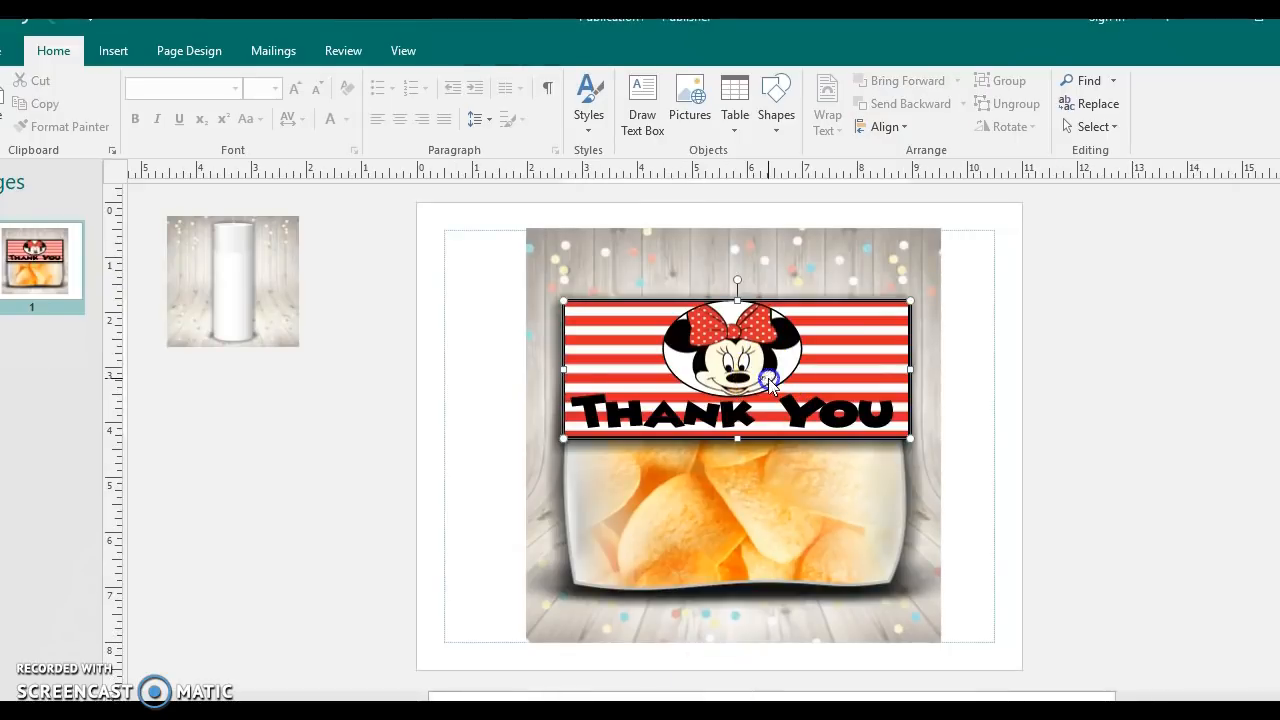
key(Delete)
click(768, 378)
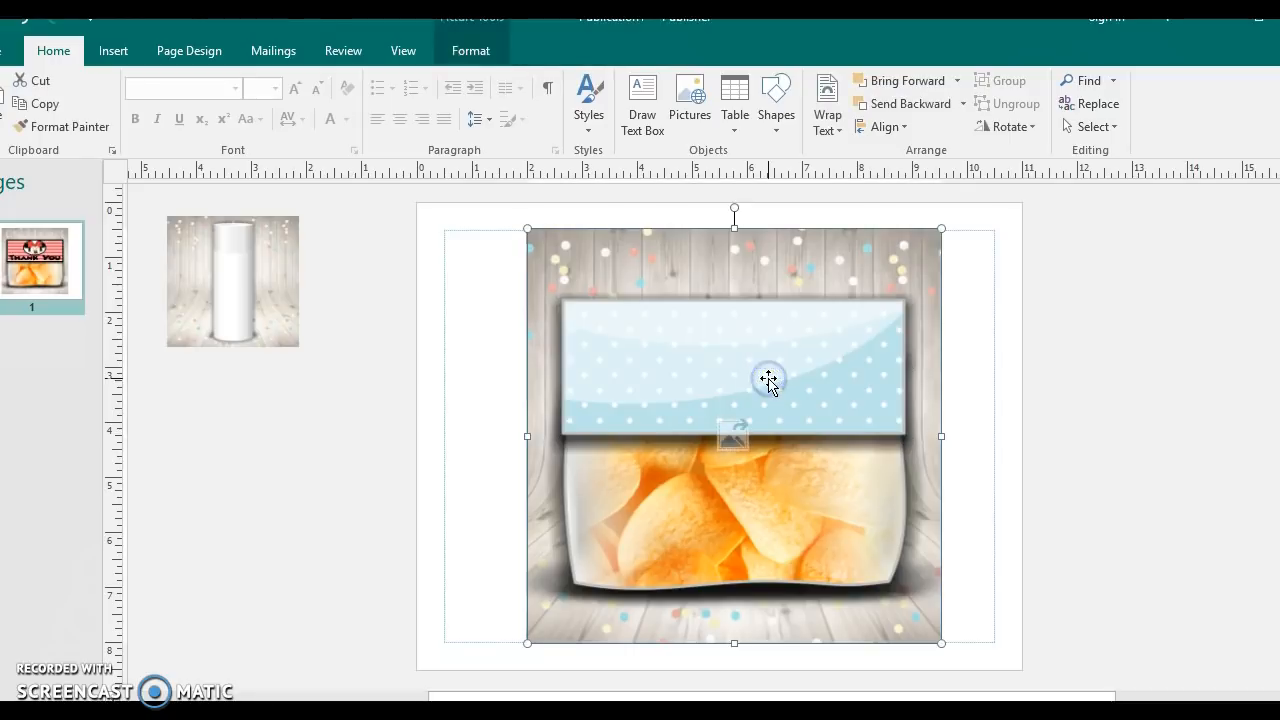
key(Delete)
- Move the lip balm tube picture onto the page and enlarge it to fill the height between the margins
drag(246, 271, 746, 481)
drag(679, 416, 488, 319)
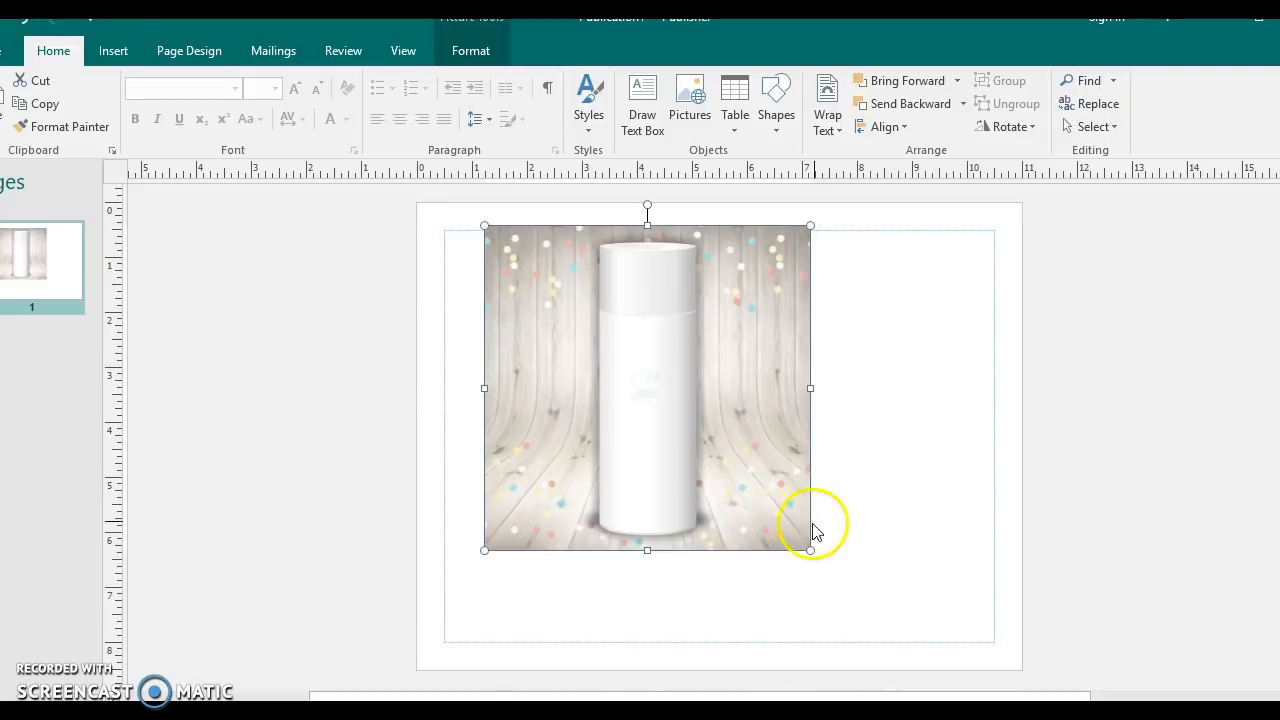
drag(810, 548, 881, 641)
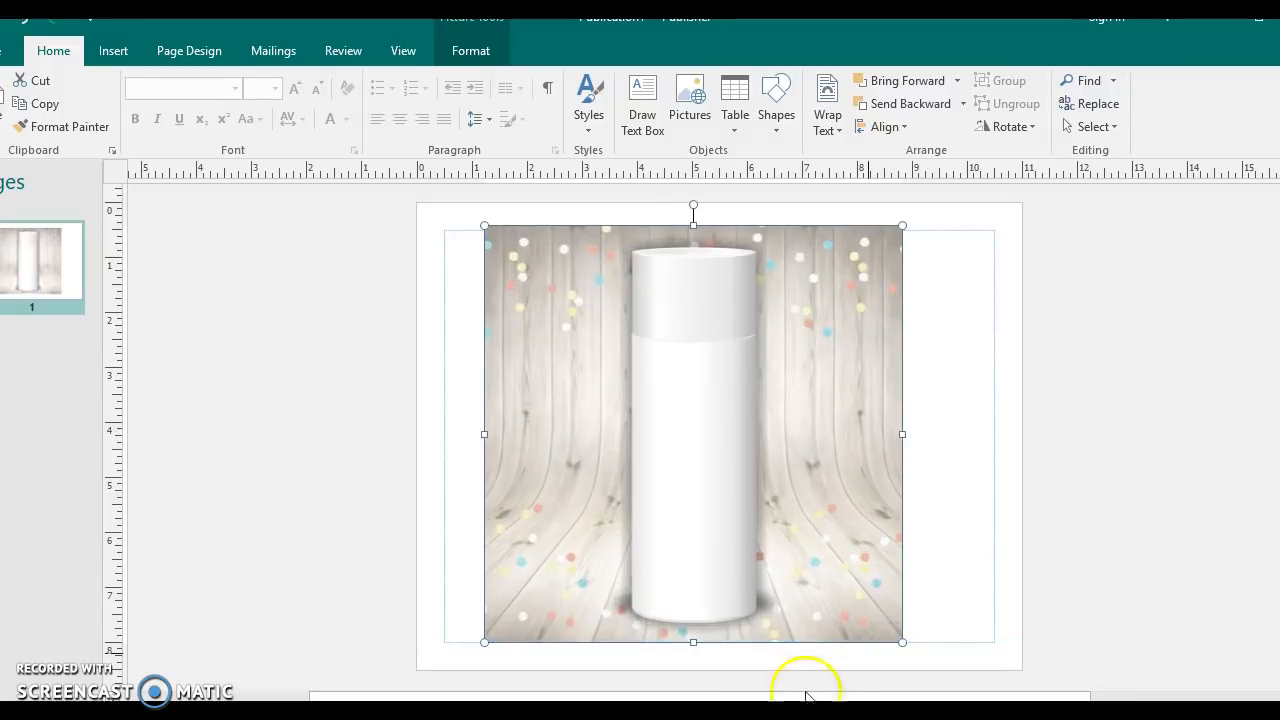
- Switch to Publication3 and copy the first black-striped name label in the bottom row
mouse_move(772, 710)
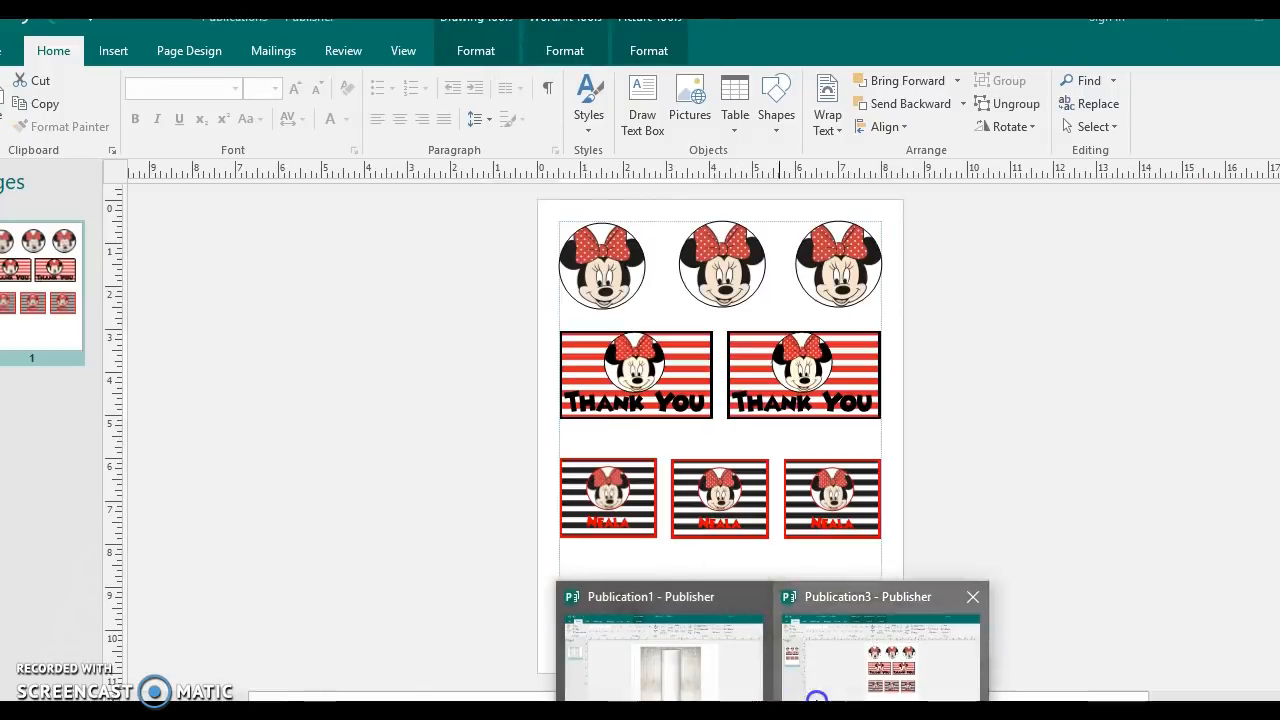
click(880, 650)
click(625, 497)
right_click(627, 497)
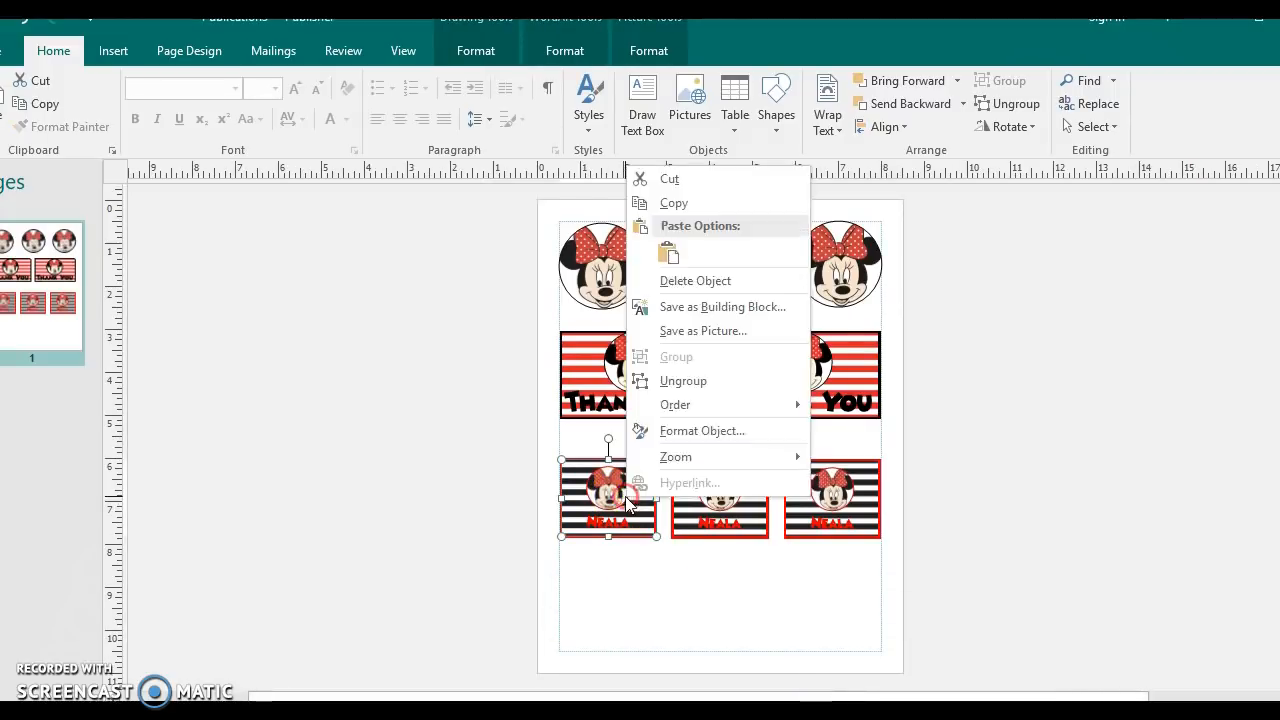
click(678, 203)
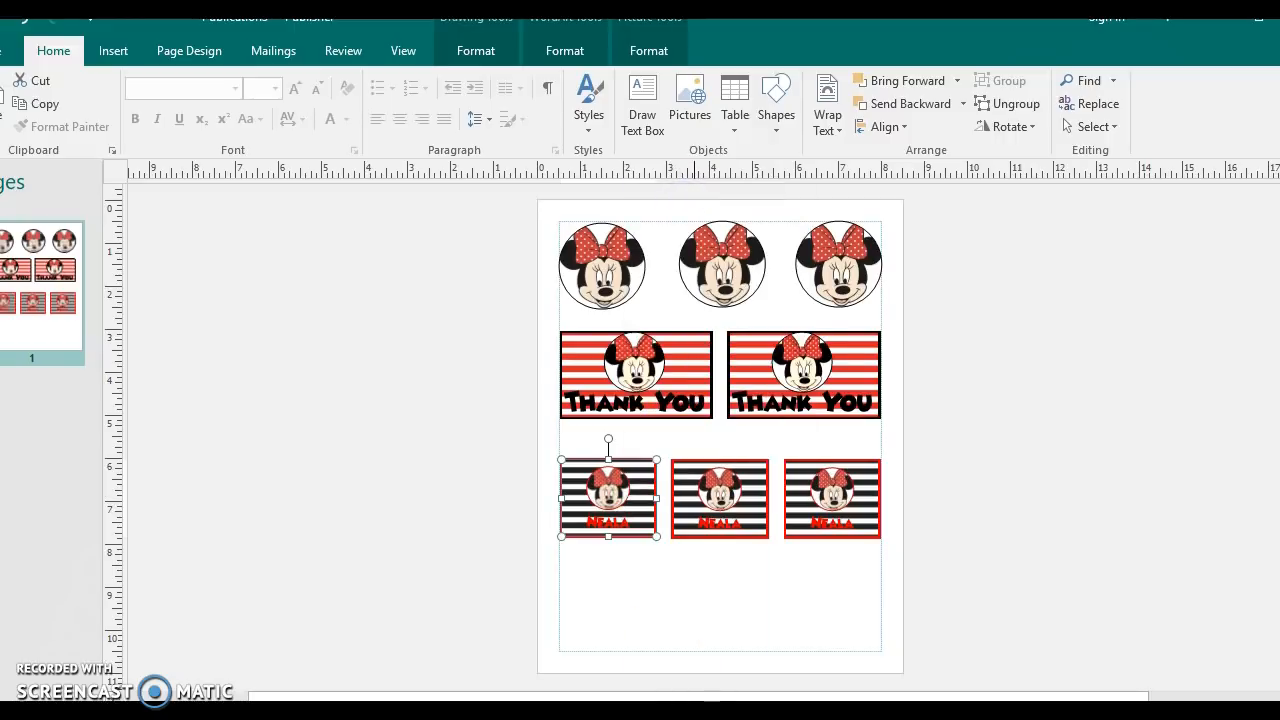
- Paste the name label into Publication1, centre it on the tube below the cap, and stretch it to about 2.2" wide by 4.36" high
click(664, 640)
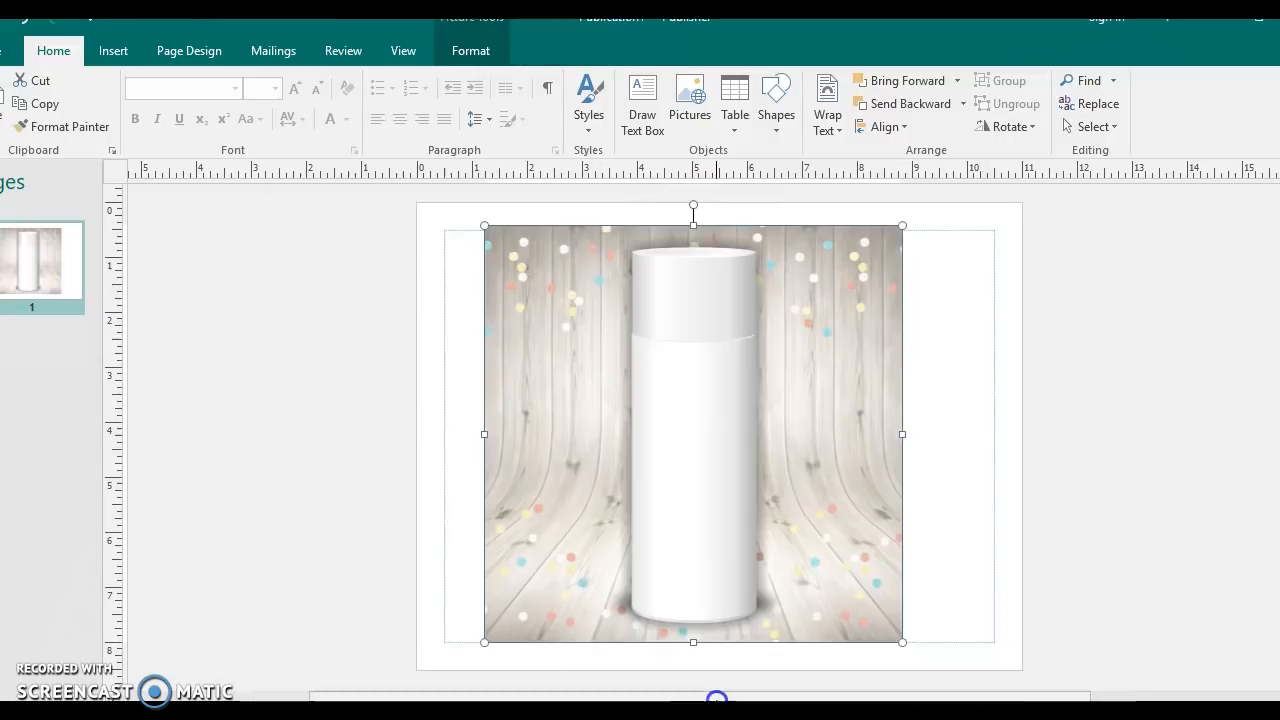
right_click(913, 445)
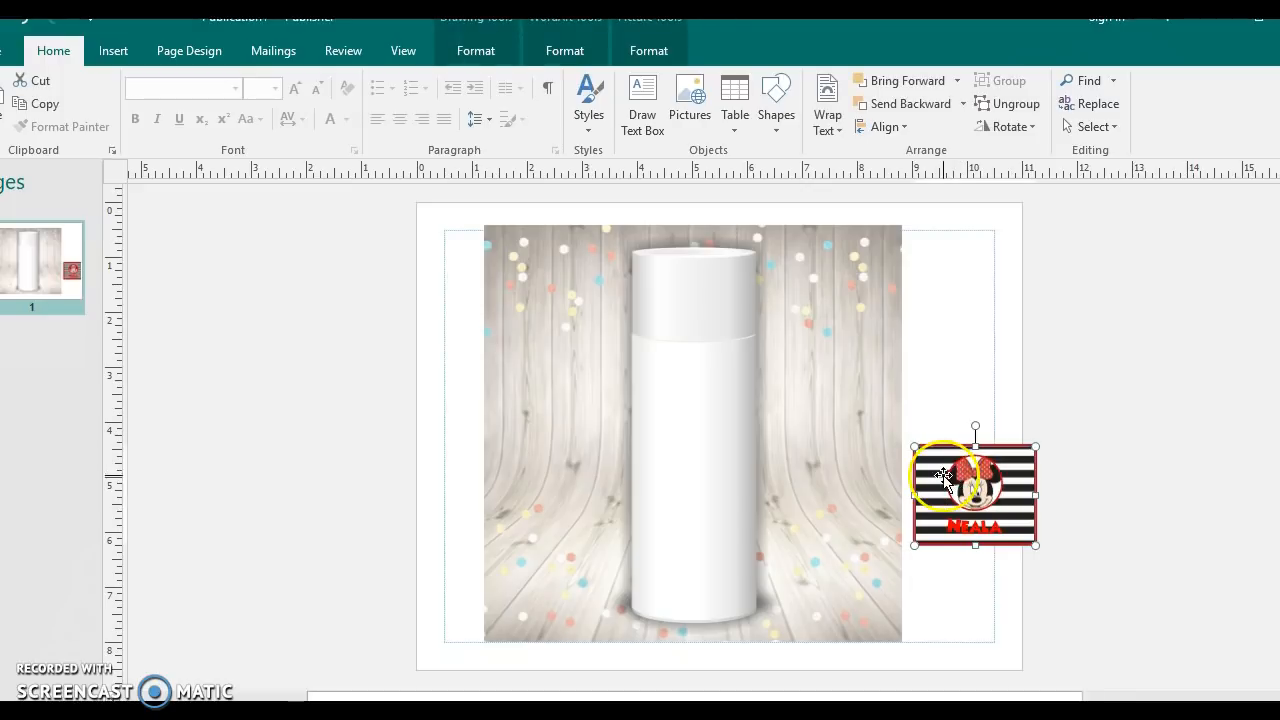
drag(898, 476, 663, 422)
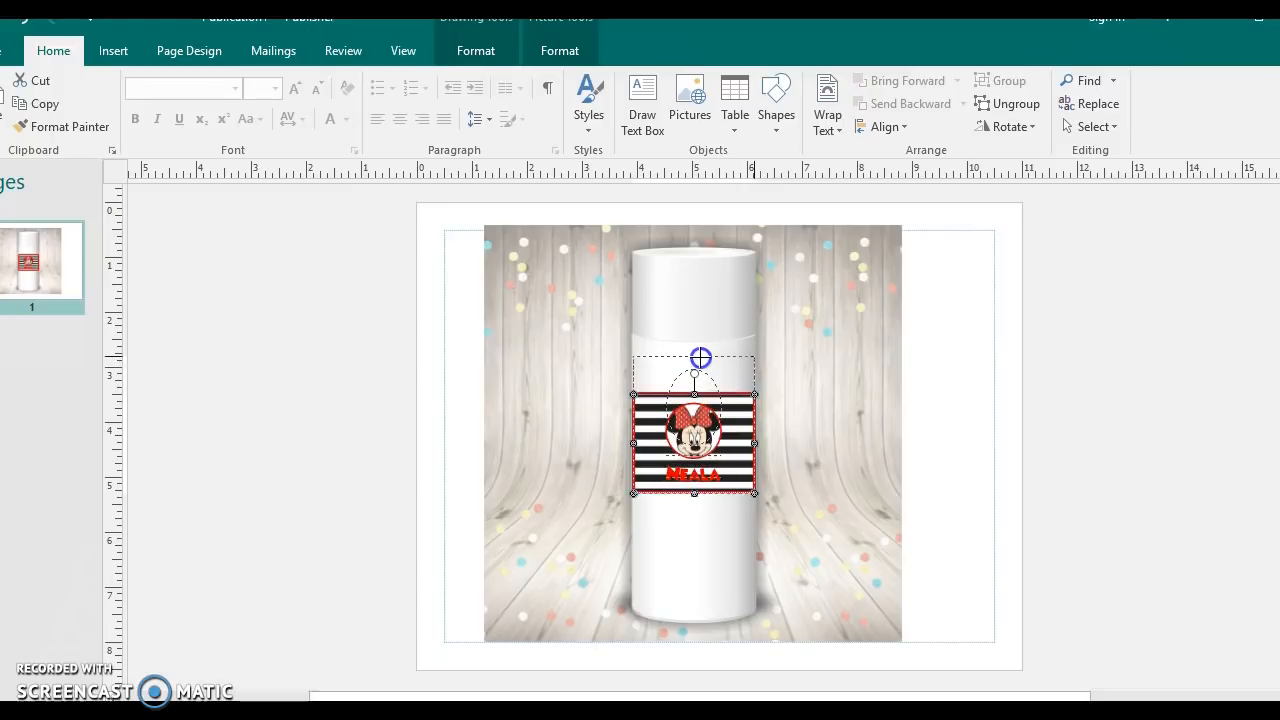
drag(701, 357, 700, 357)
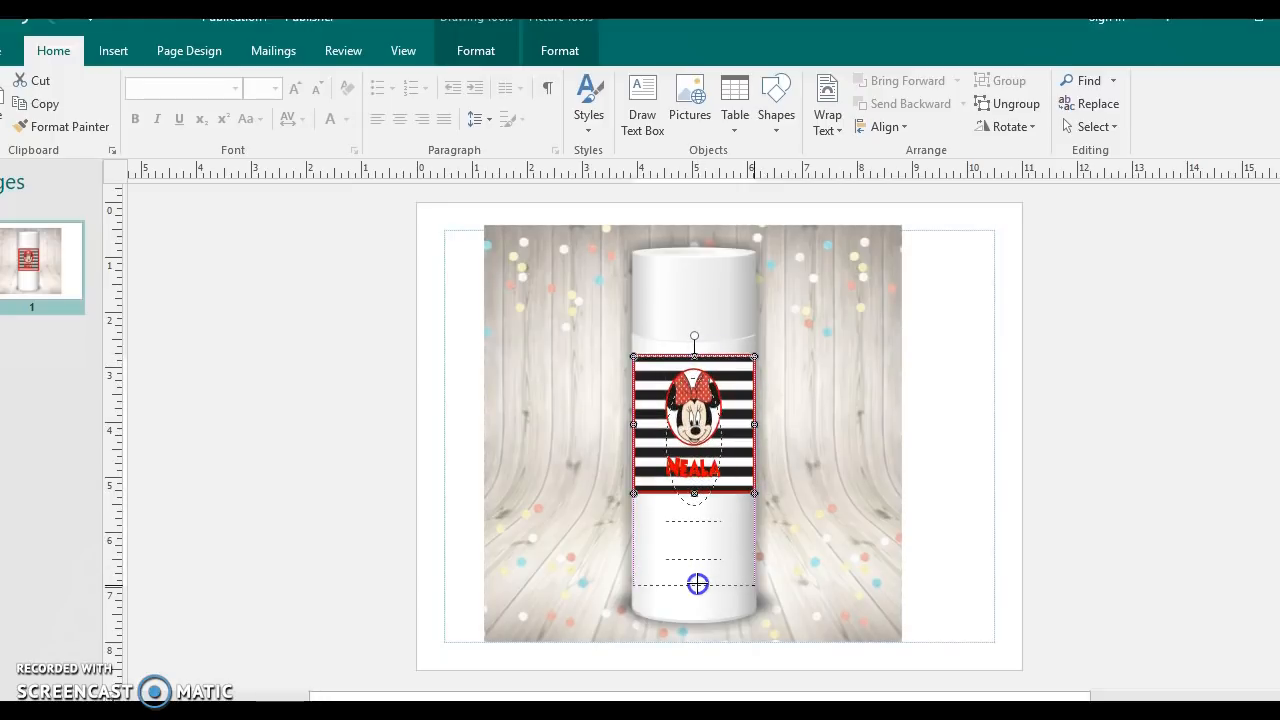
drag(698, 595, 697, 596)
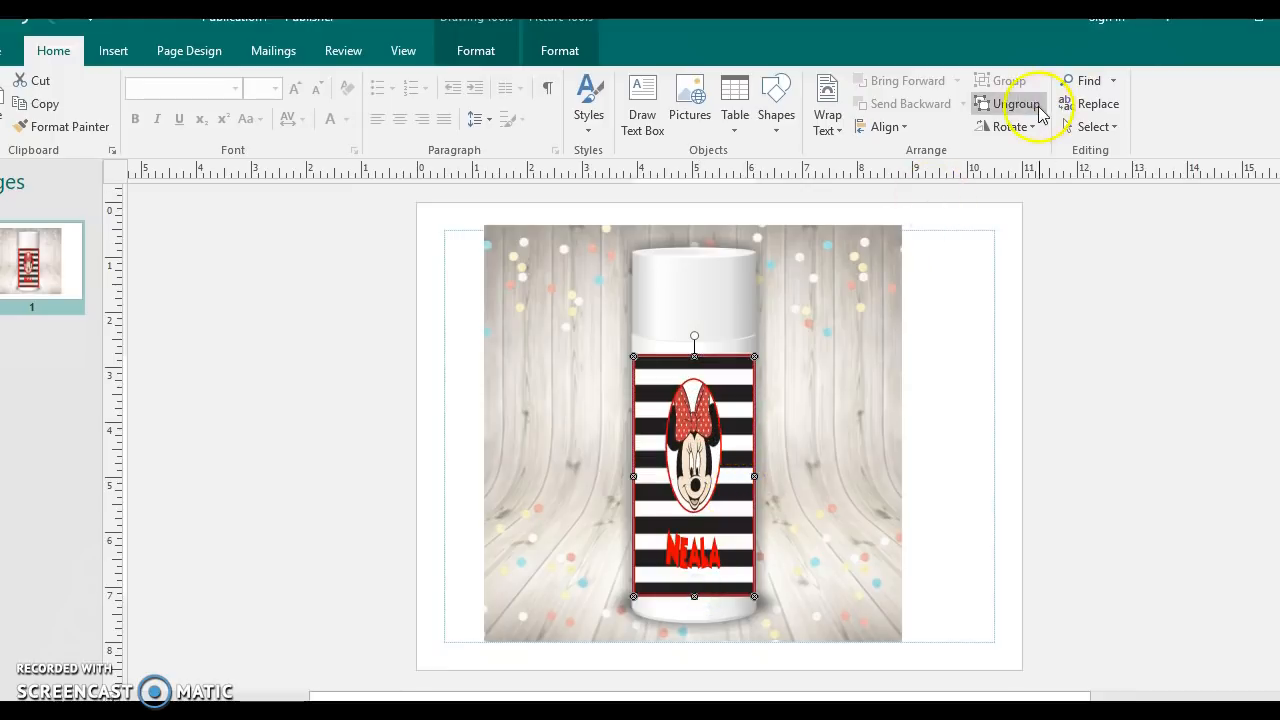
click(986, 380)
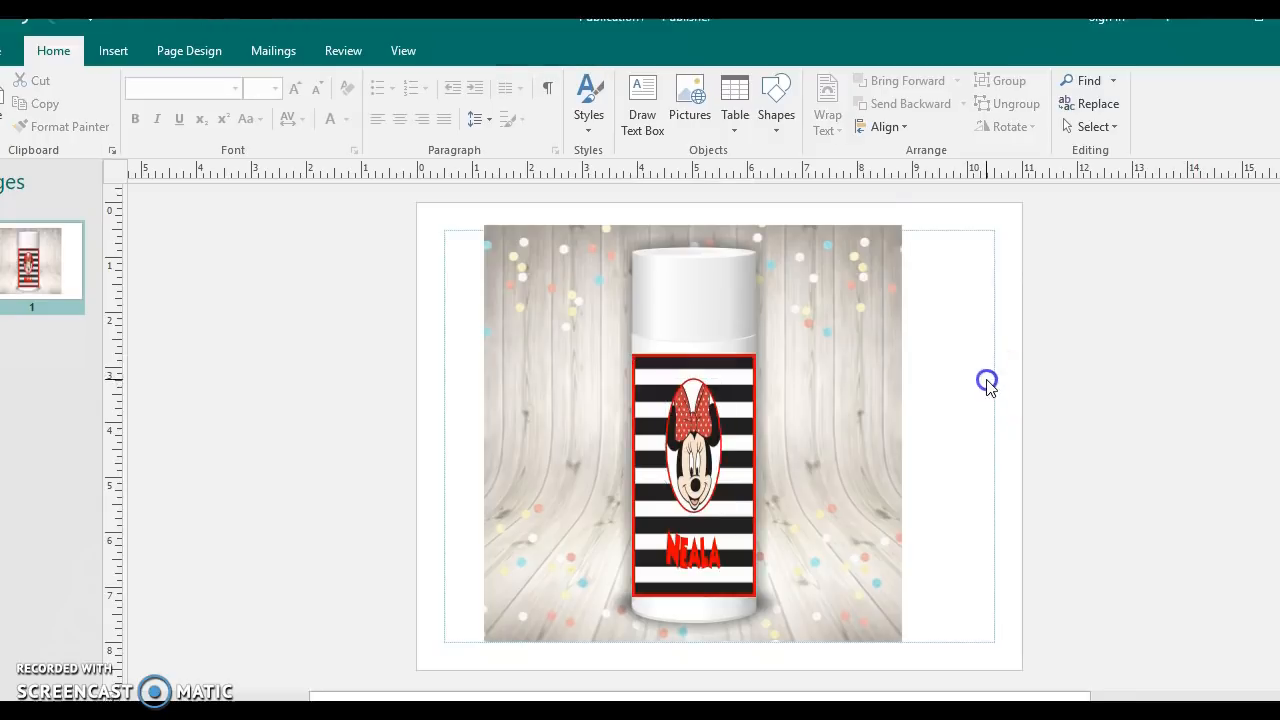
click(690, 468)
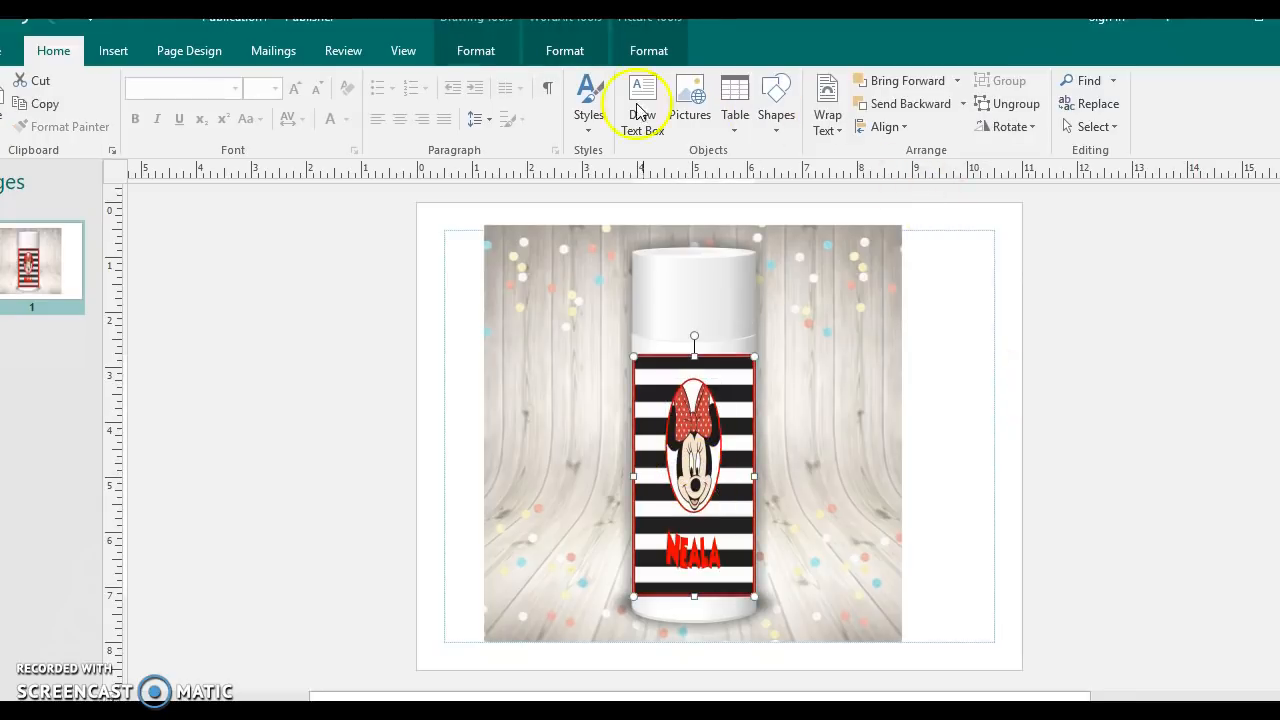
click(566, 48)
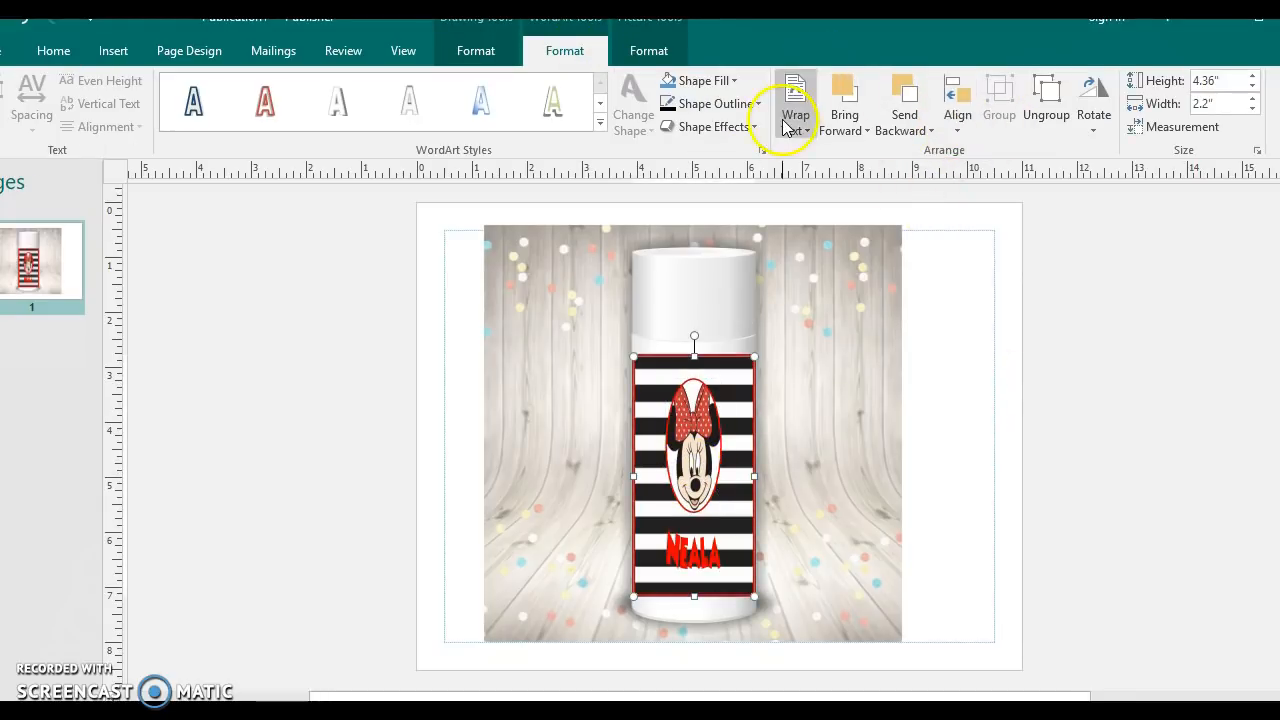
click(500, 56)
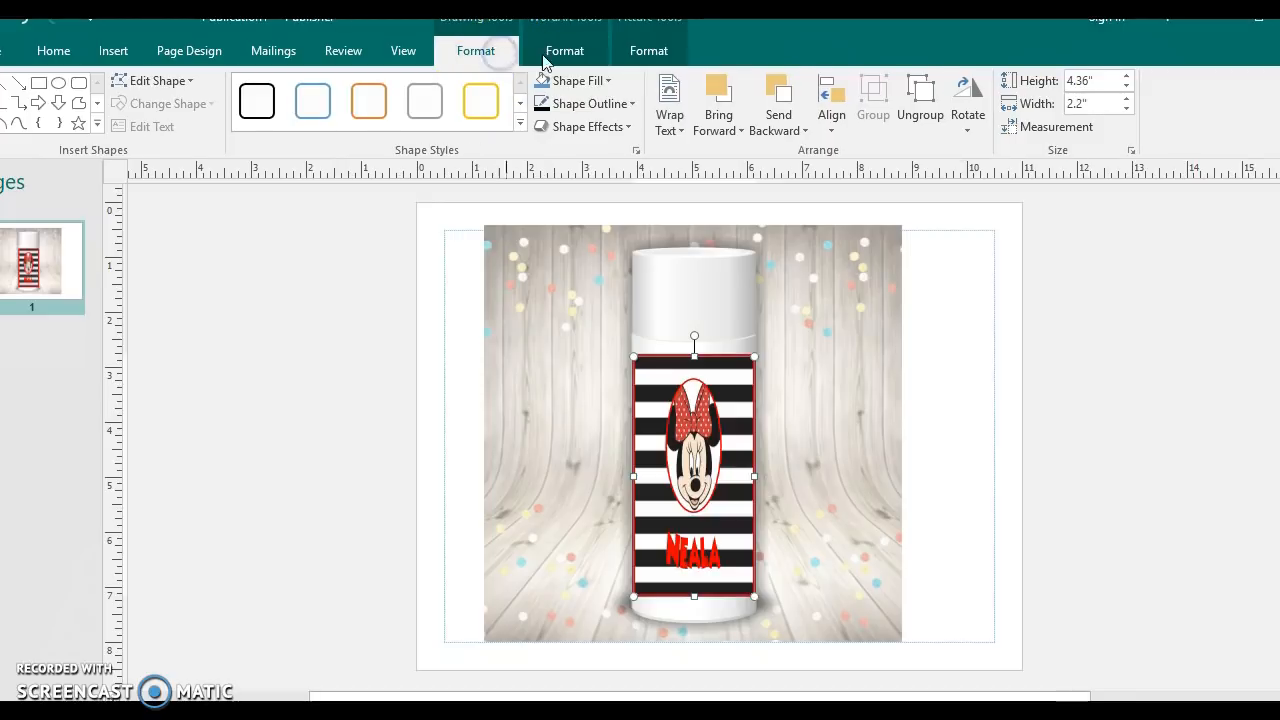
click(618, 55)
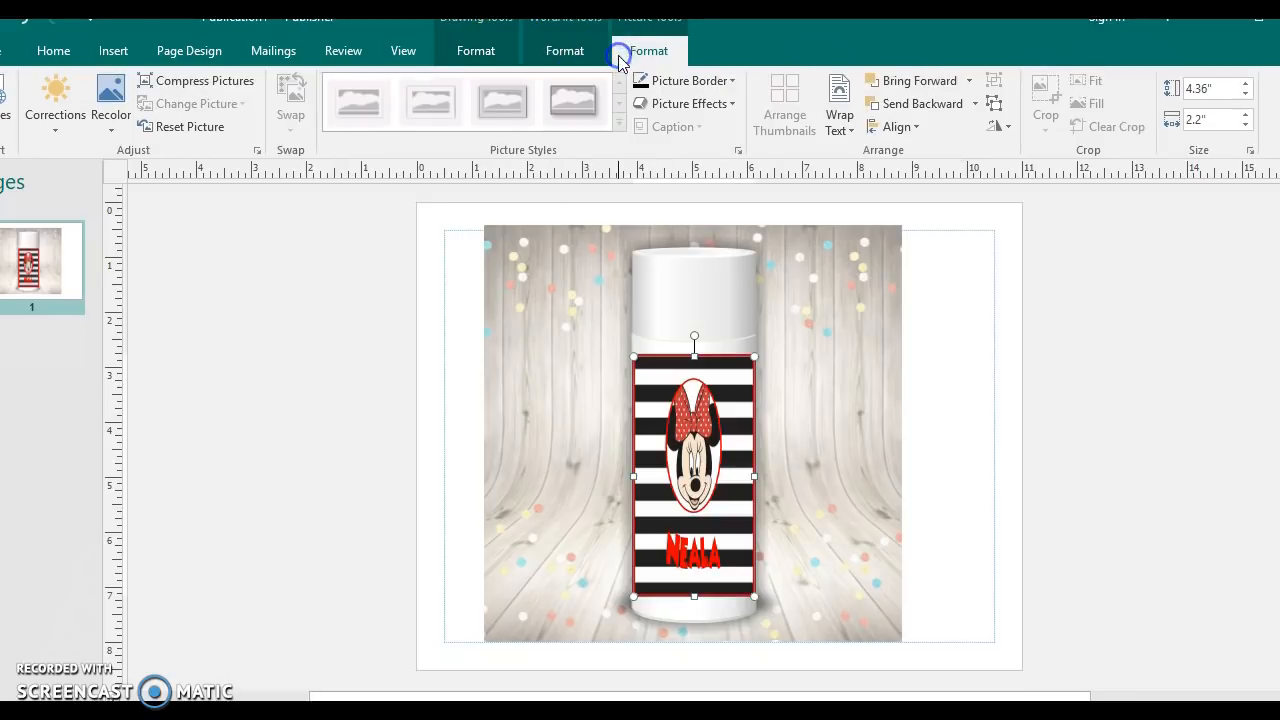
click(985, 429)
click(701, 431)
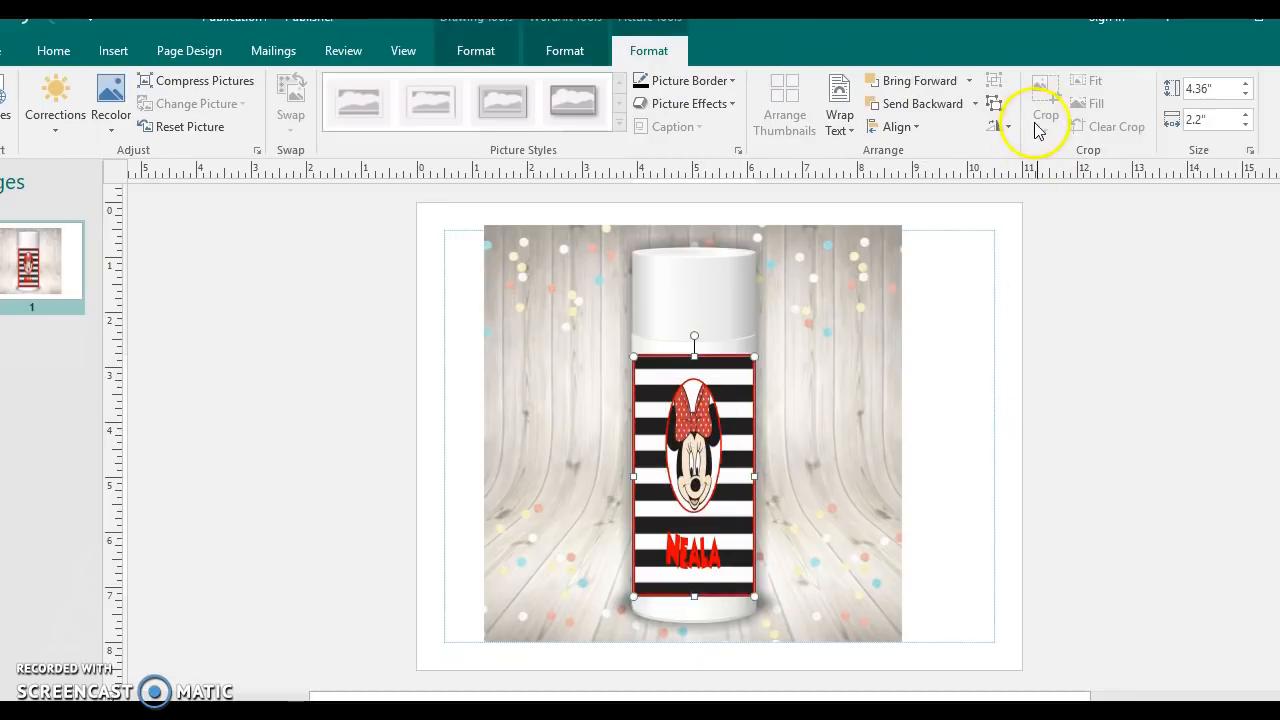
click(943, 425)
- Save the stretched label group as a PNG picture named minniepic1 in the Downloads folder
click(733, 438)
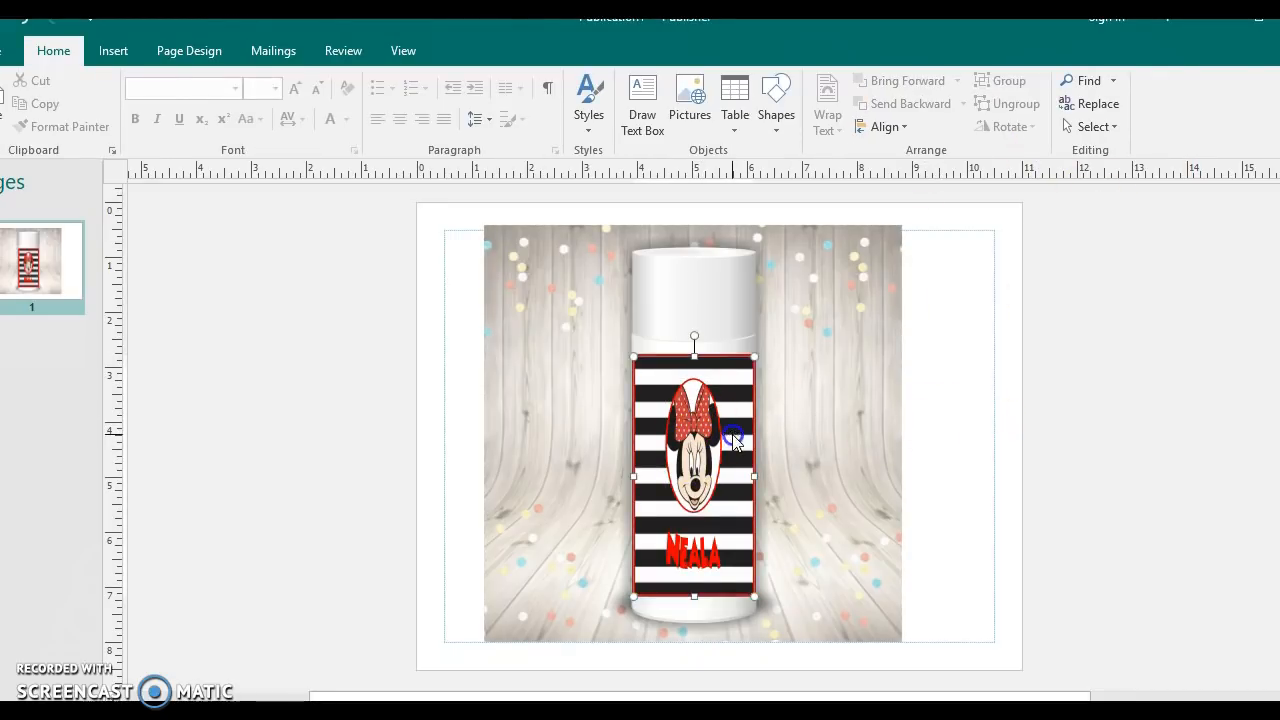
right_click(733, 438)
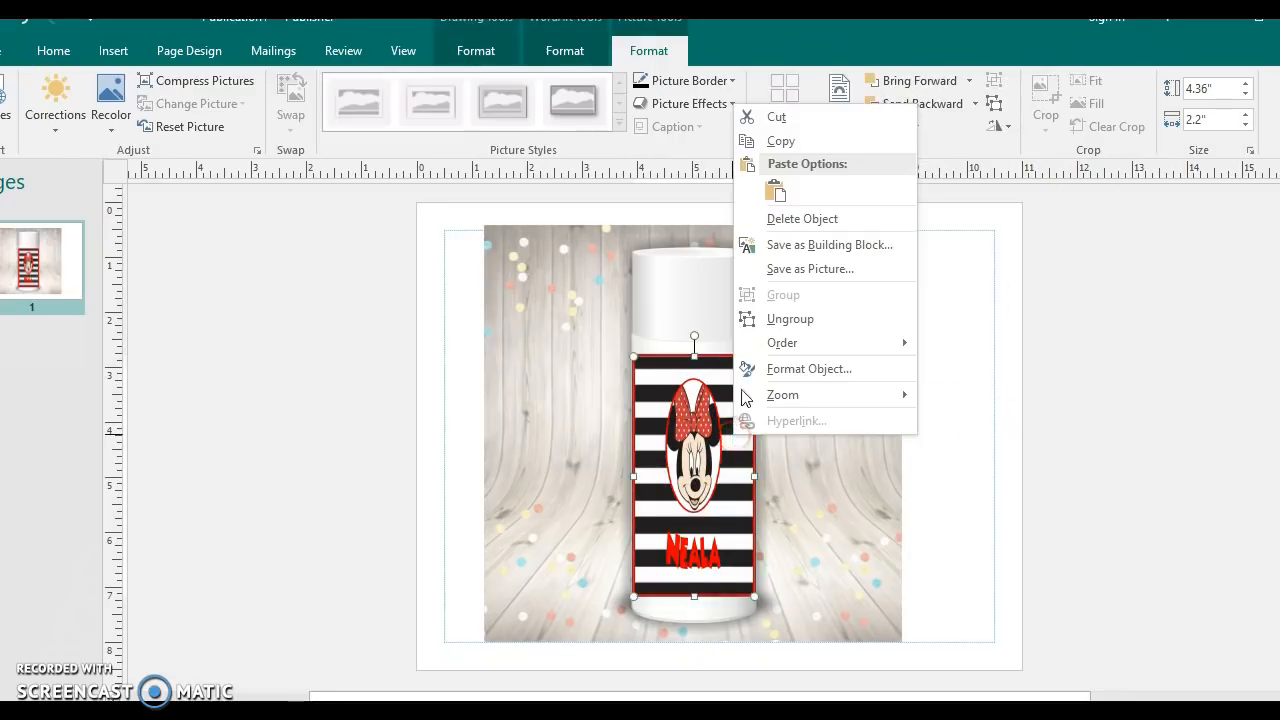
click(810, 270)
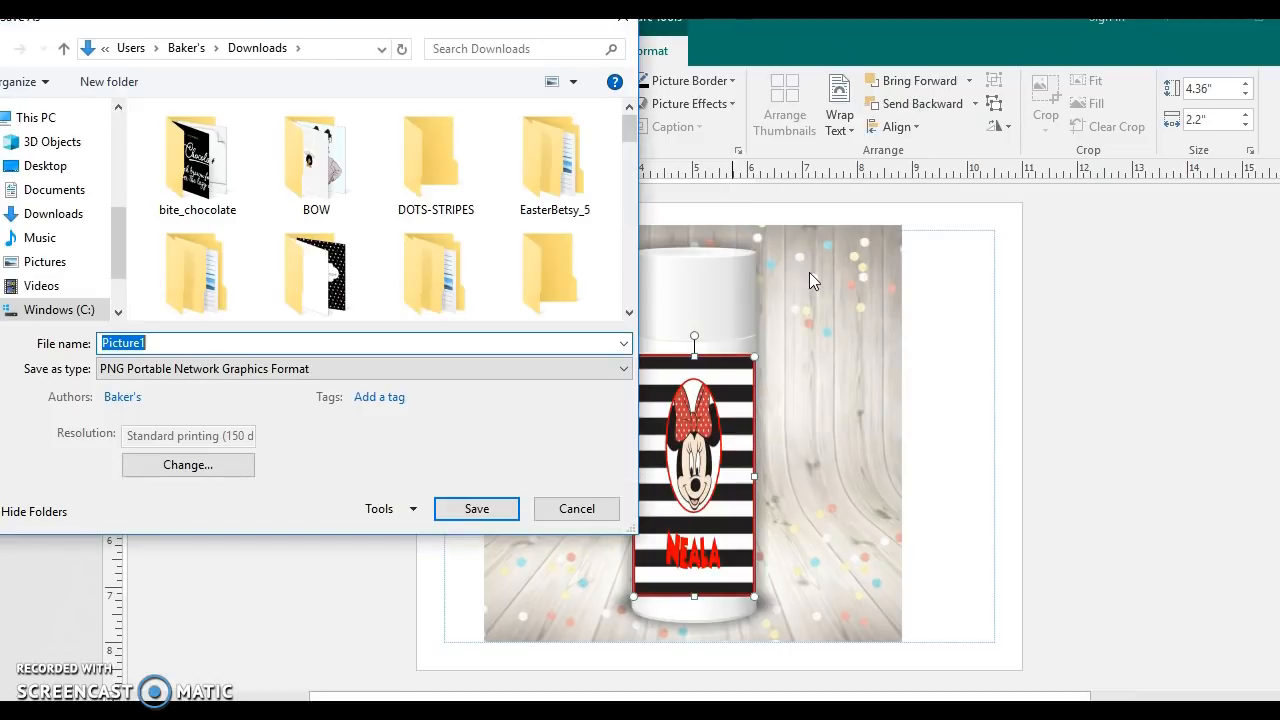
text(minniepic1)
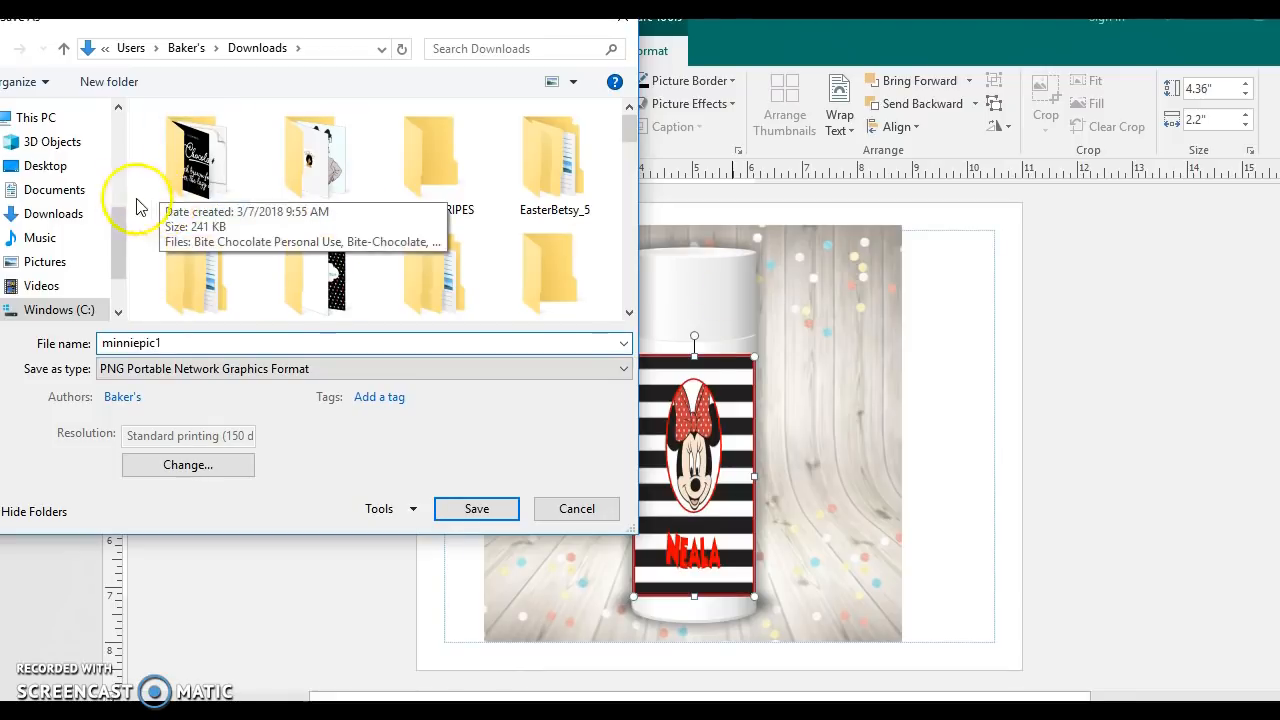
click(72, 212)
click(478, 508)
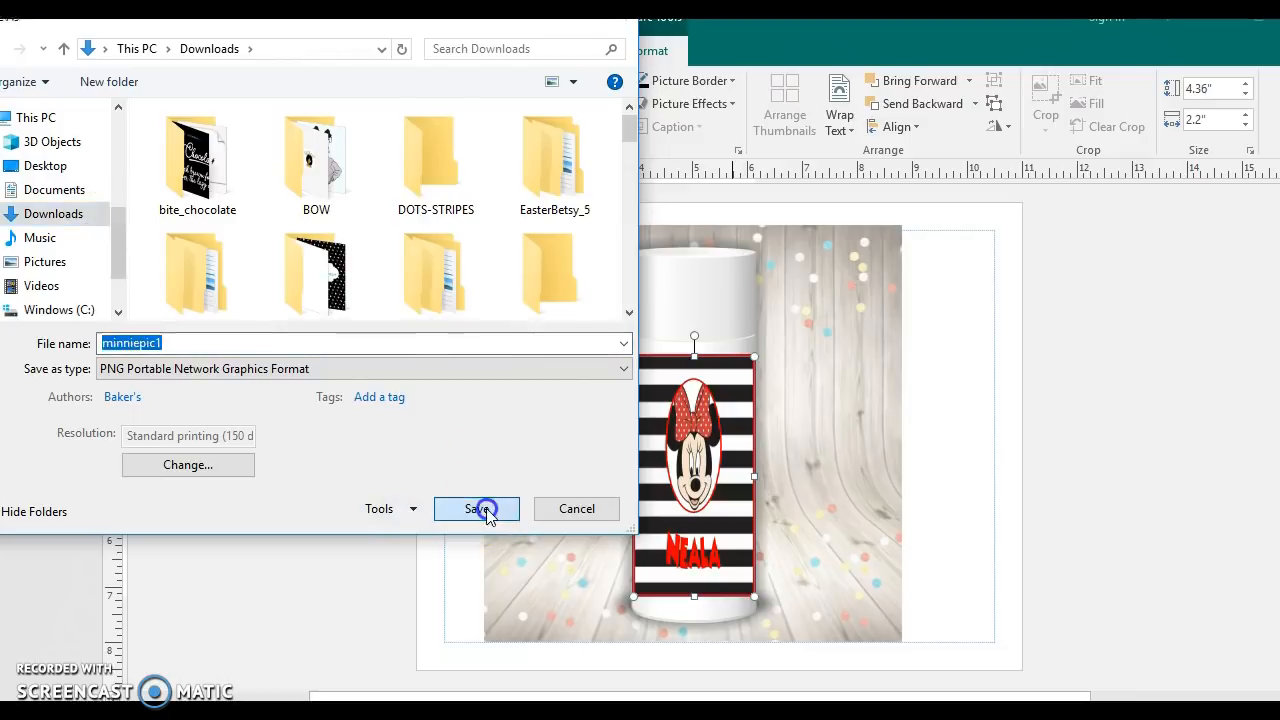
- Insert the minniepic1 picture from the Downloads folder onto the page
click(108, 50)
click(147, 92)
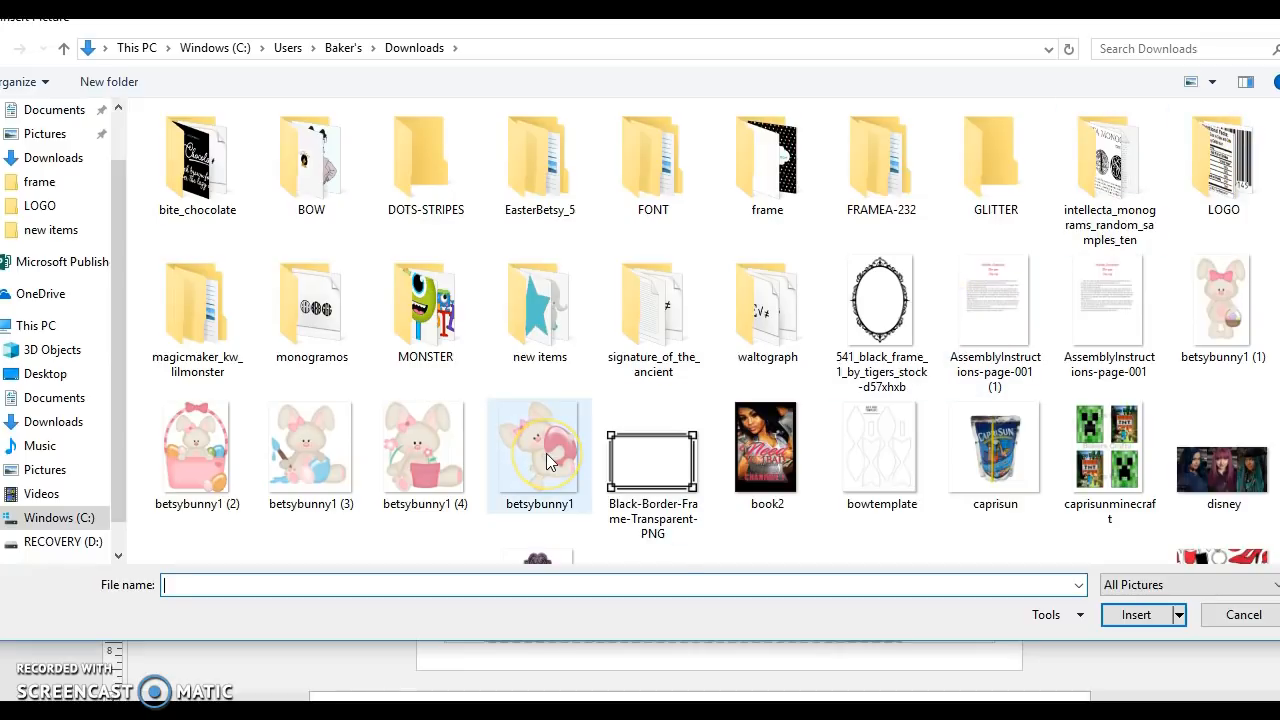
click(76, 421)
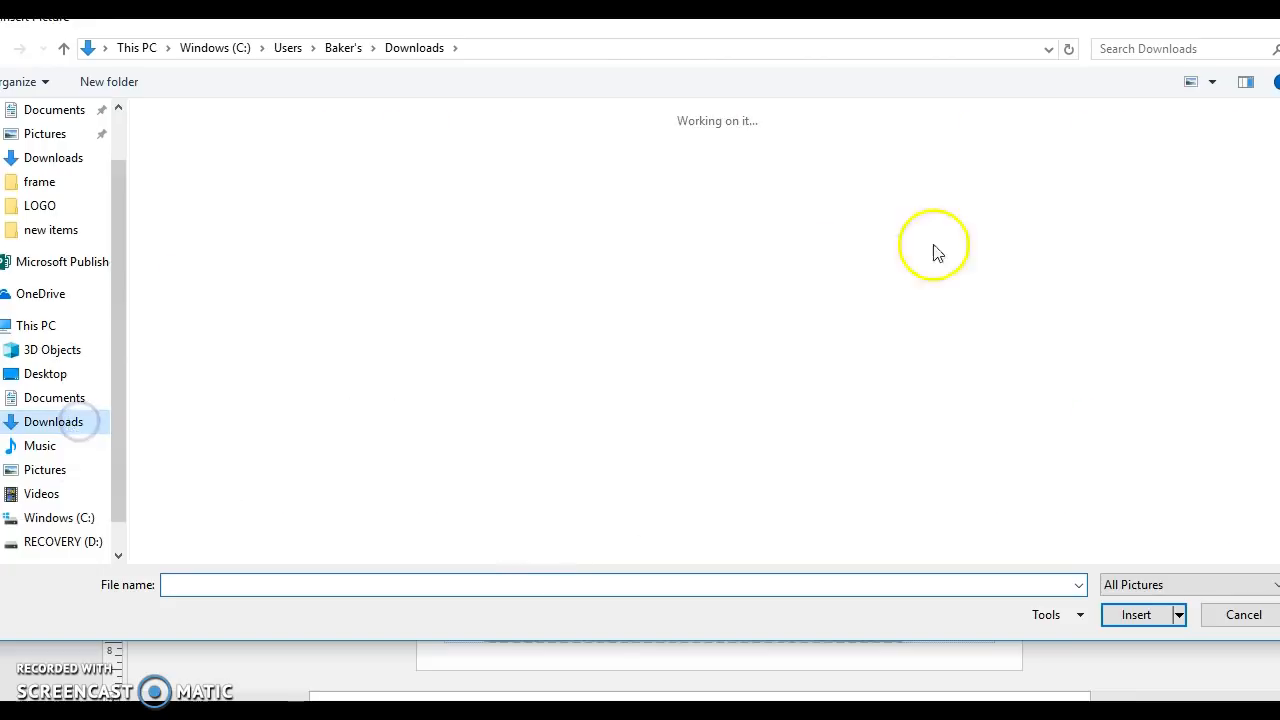
scroll(1095, 160, down, 6)
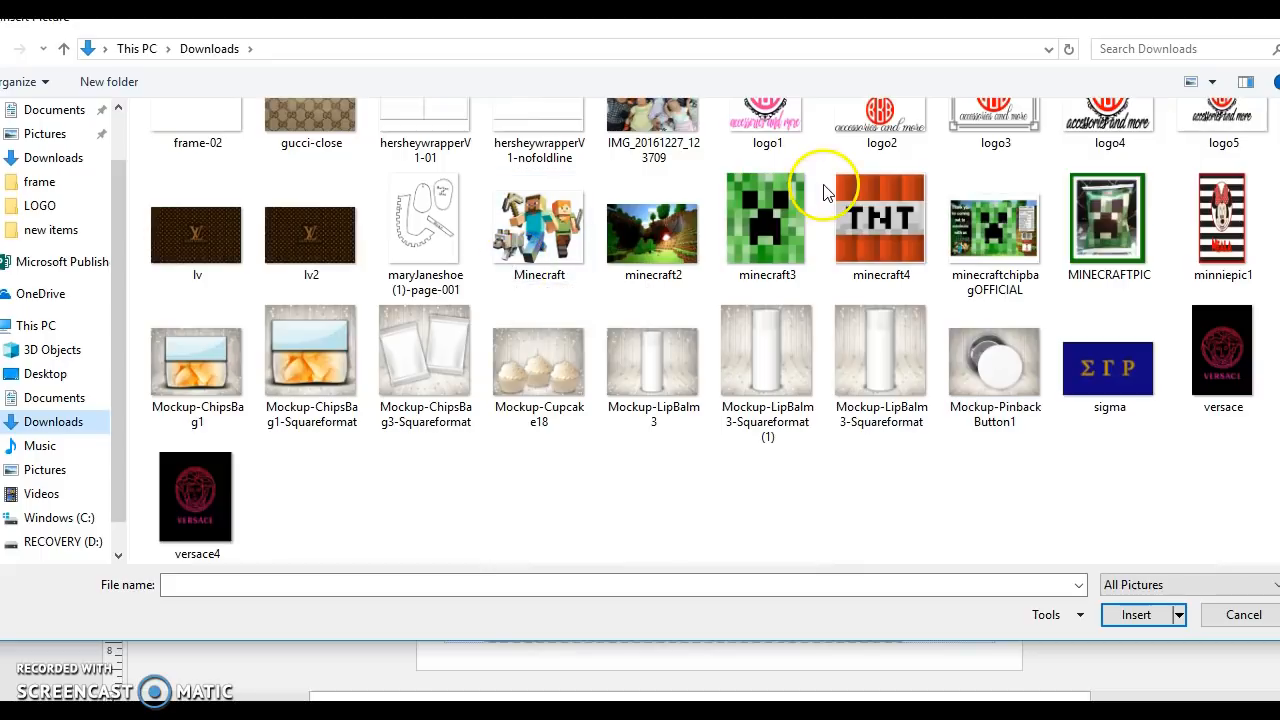
click(1192, 238)
click(1134, 614)
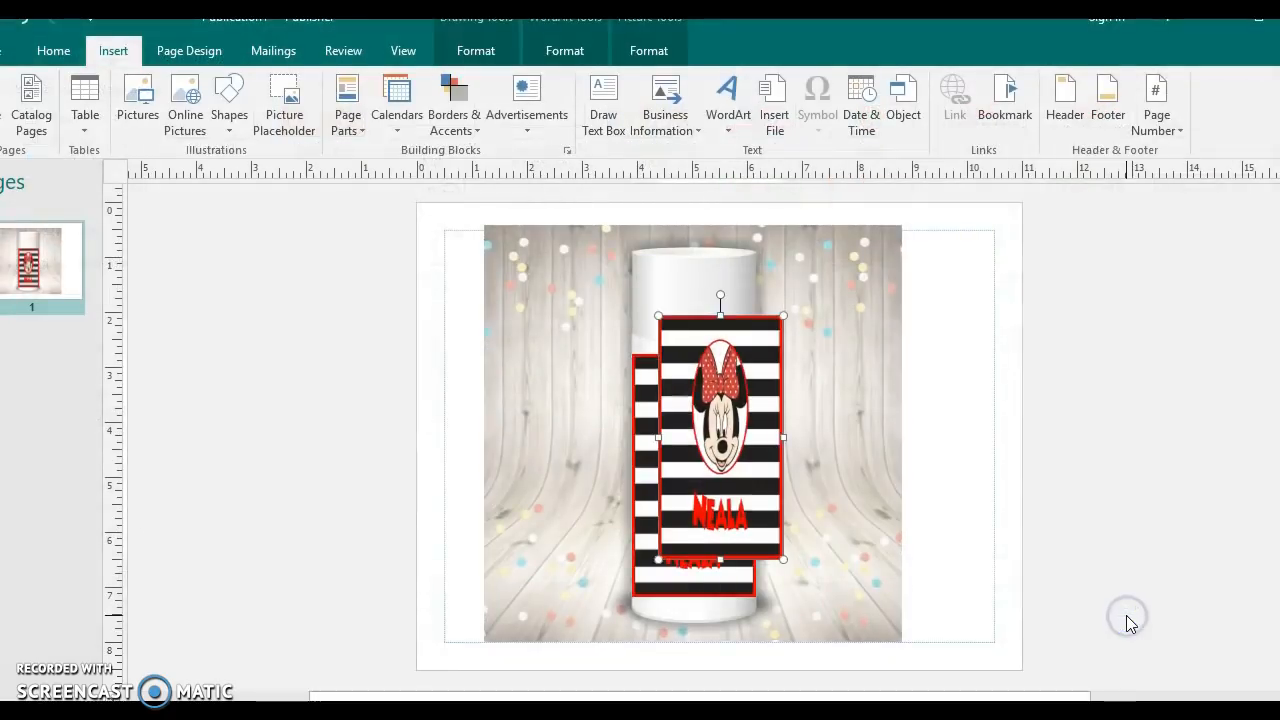
- Delete the original grouped label from the tube and centre the minniepic1 picture in its place below the cap
click(640, 487)
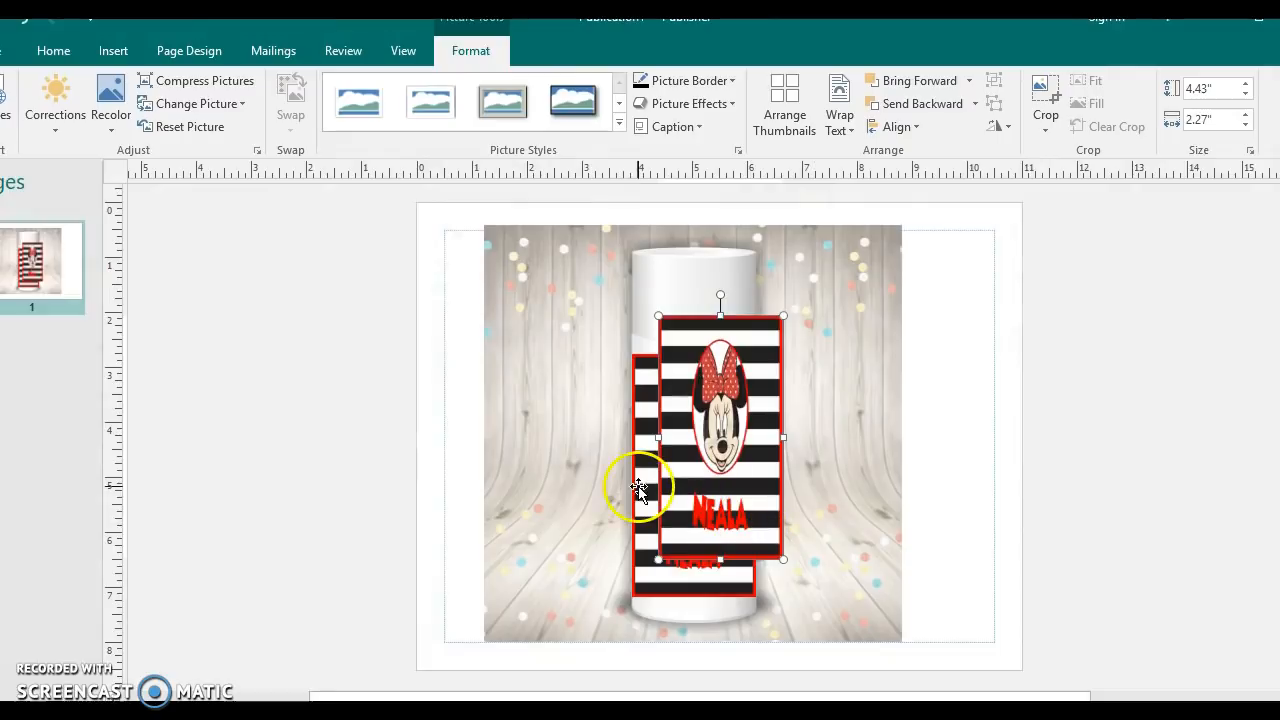
key(Delete)
drag(656, 492, 657, 537)
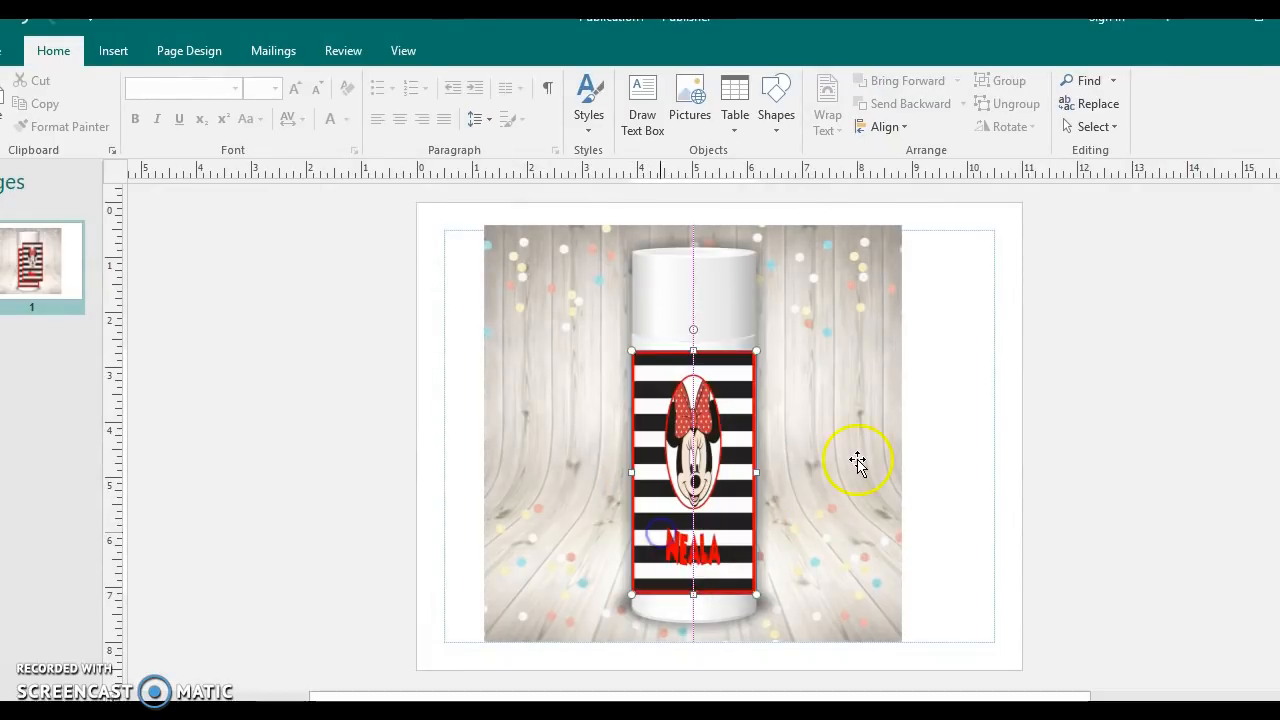
- Crop both sides of the minniepic1 label on the tube, trimming away its red side borders
click(1047, 120)
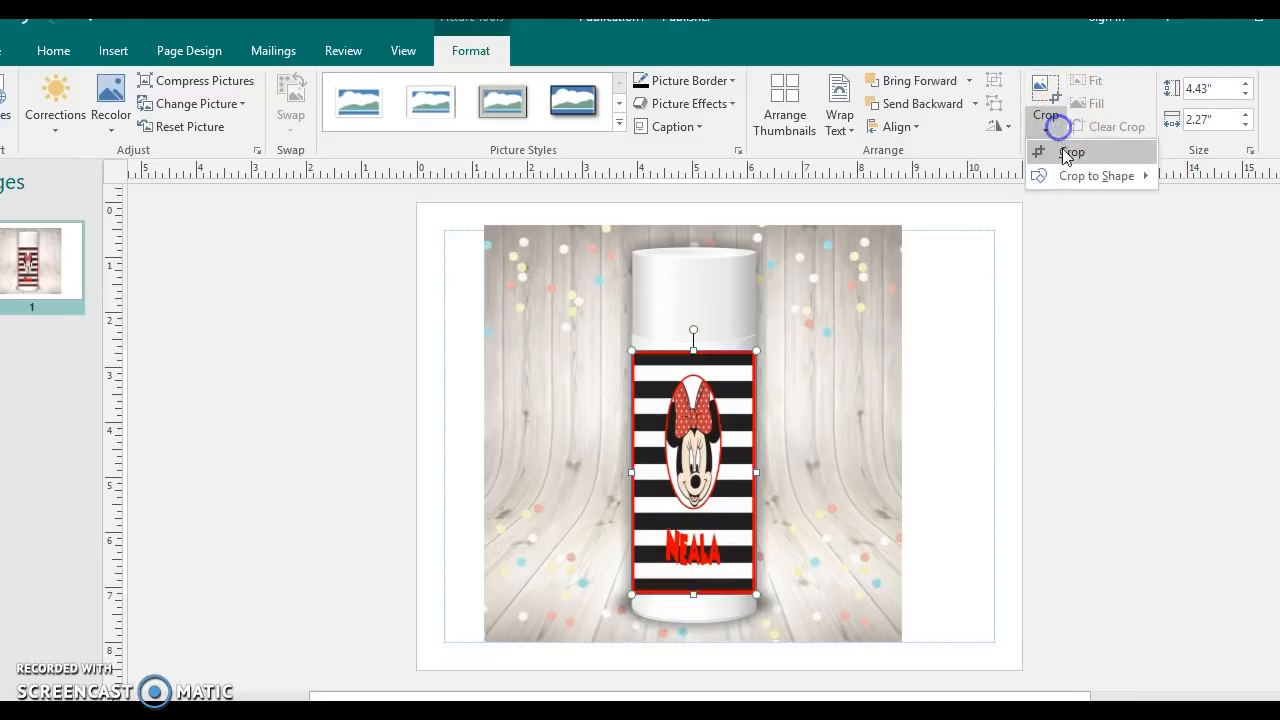
click(1066, 152)
drag(748, 475, 735, 474)
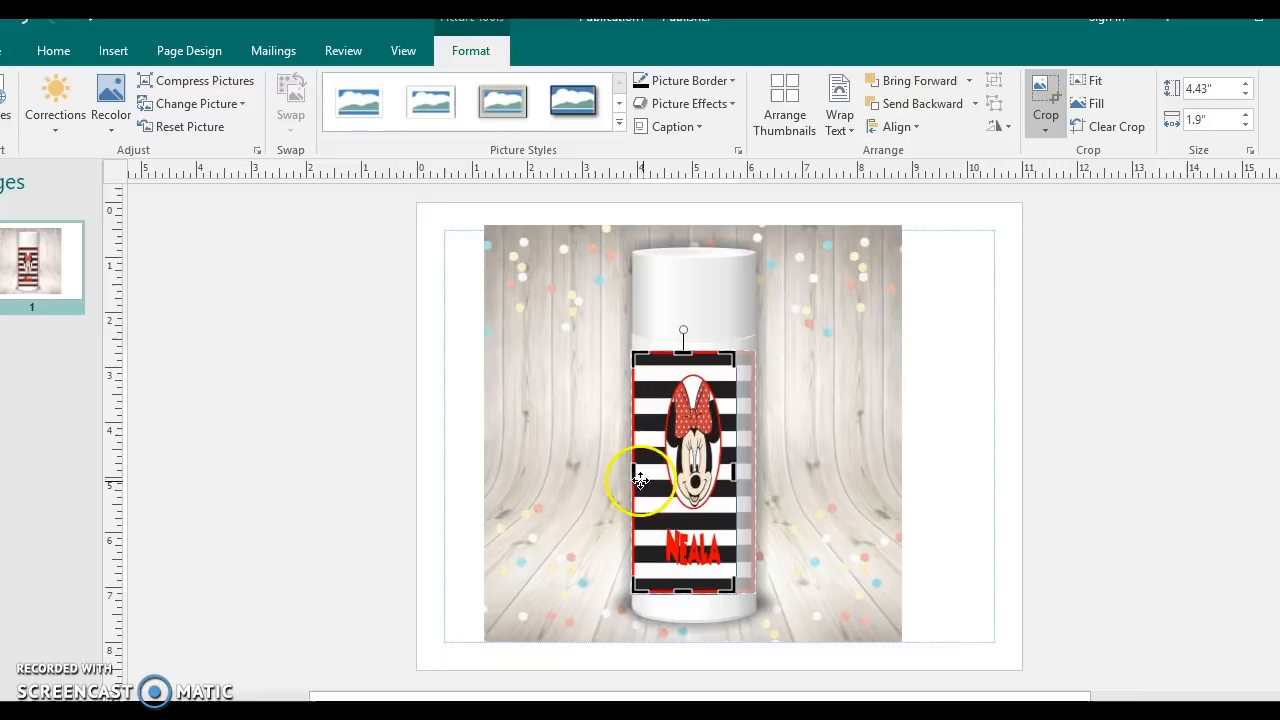
drag(634, 472, 640, 472)
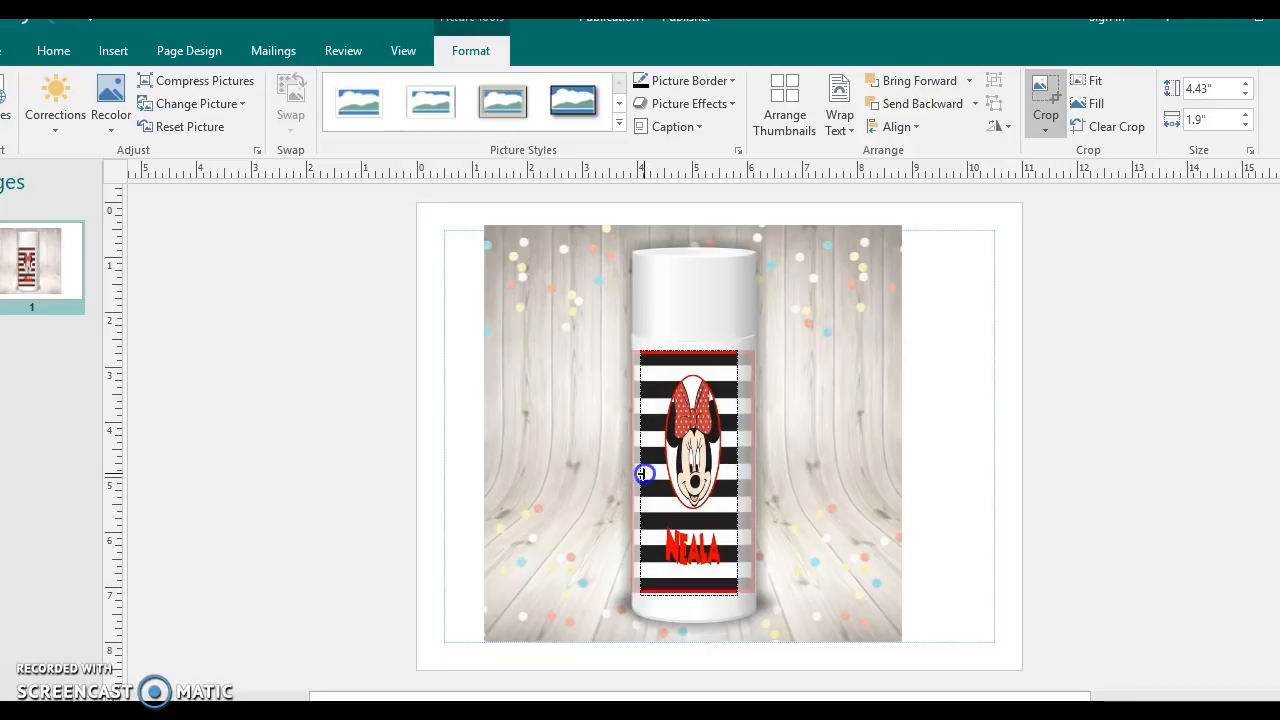
click(1000, 433)
- Stretch the cropped label horizontally to both edges of the tube, about 2.29" wide
click(709, 474)
click(654, 476)
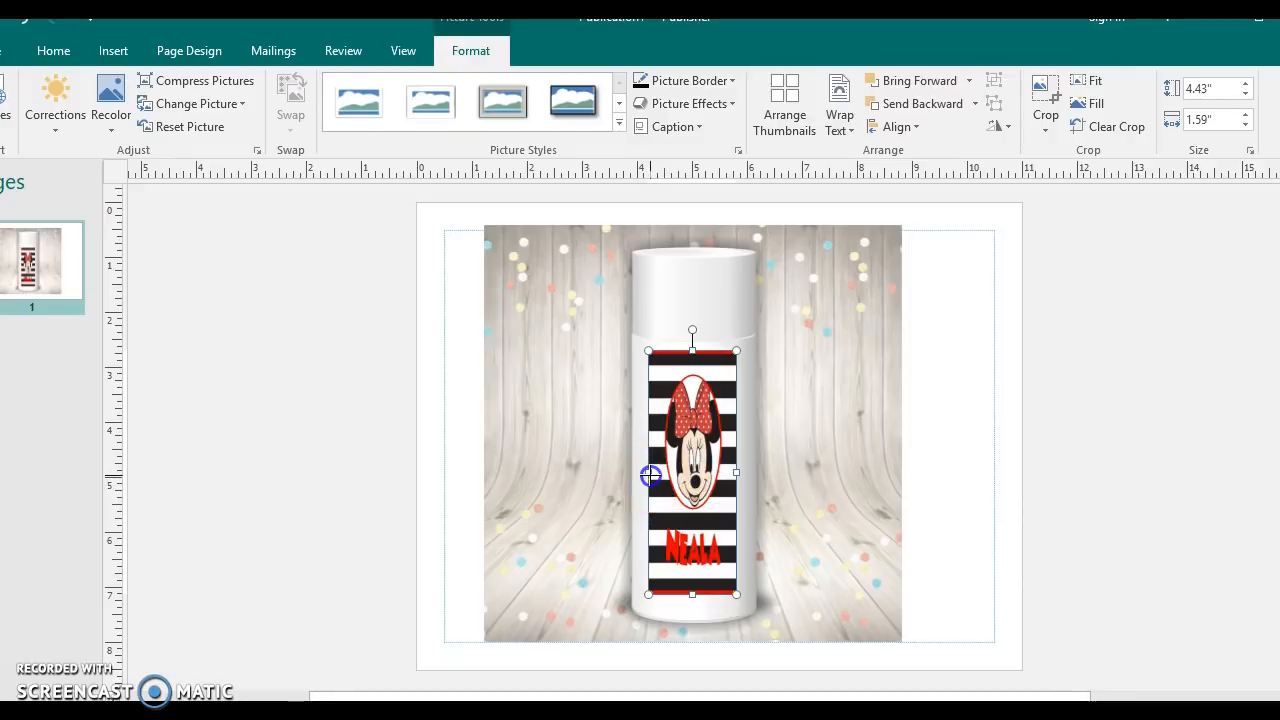
drag(634, 474, 634, 474)
drag(735, 473, 757, 473)
click(989, 465)
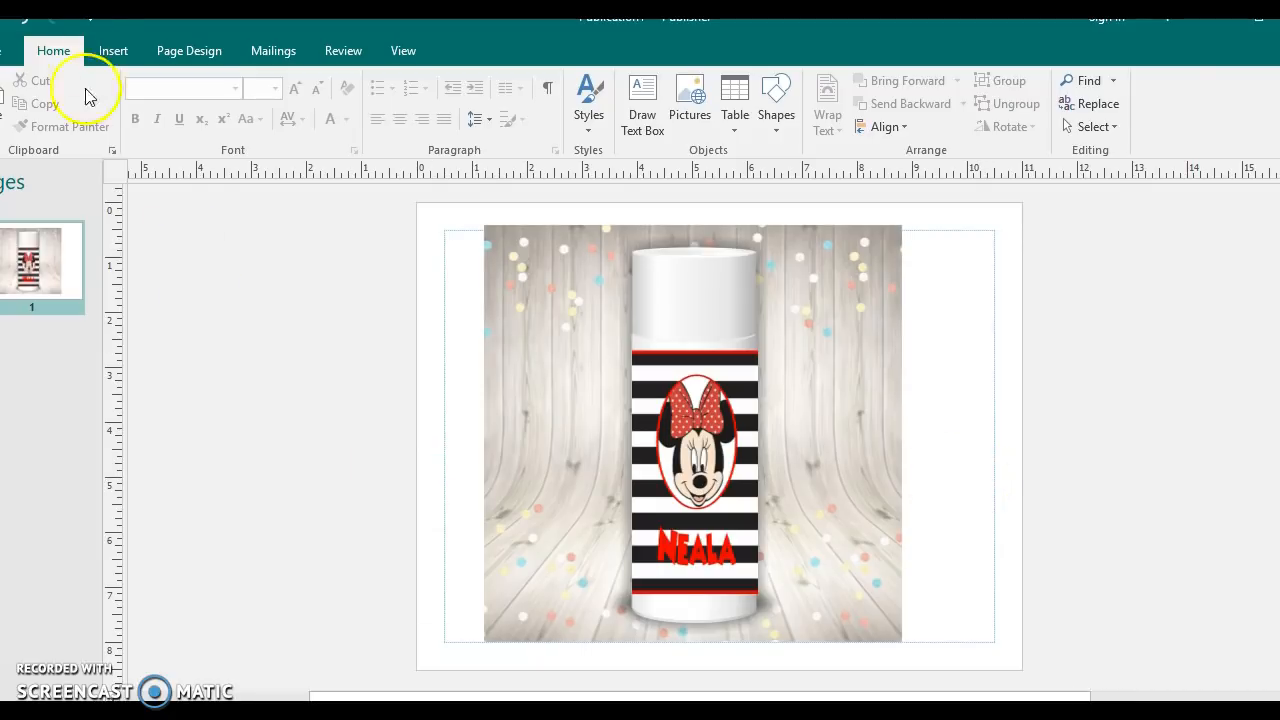
- Insert the Mockup-ChipsBag3-Squareformat picture from the Downloads folder
click(108, 49)
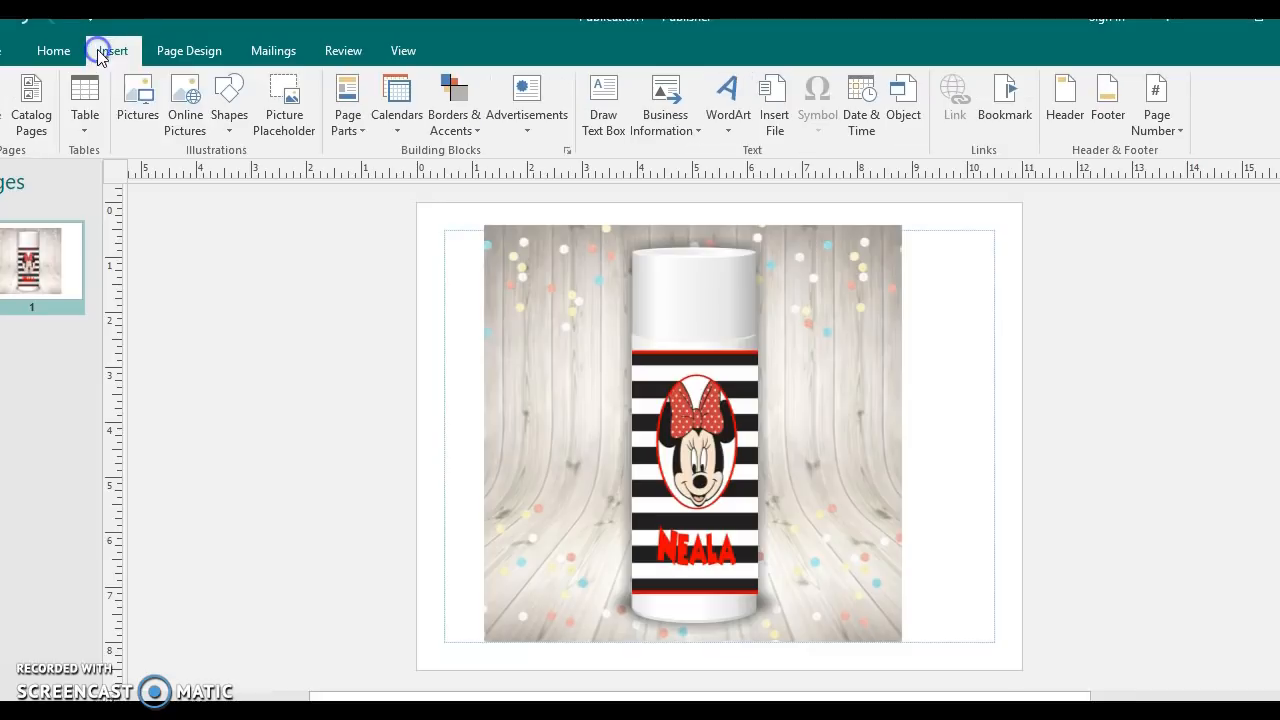
click(130, 100)
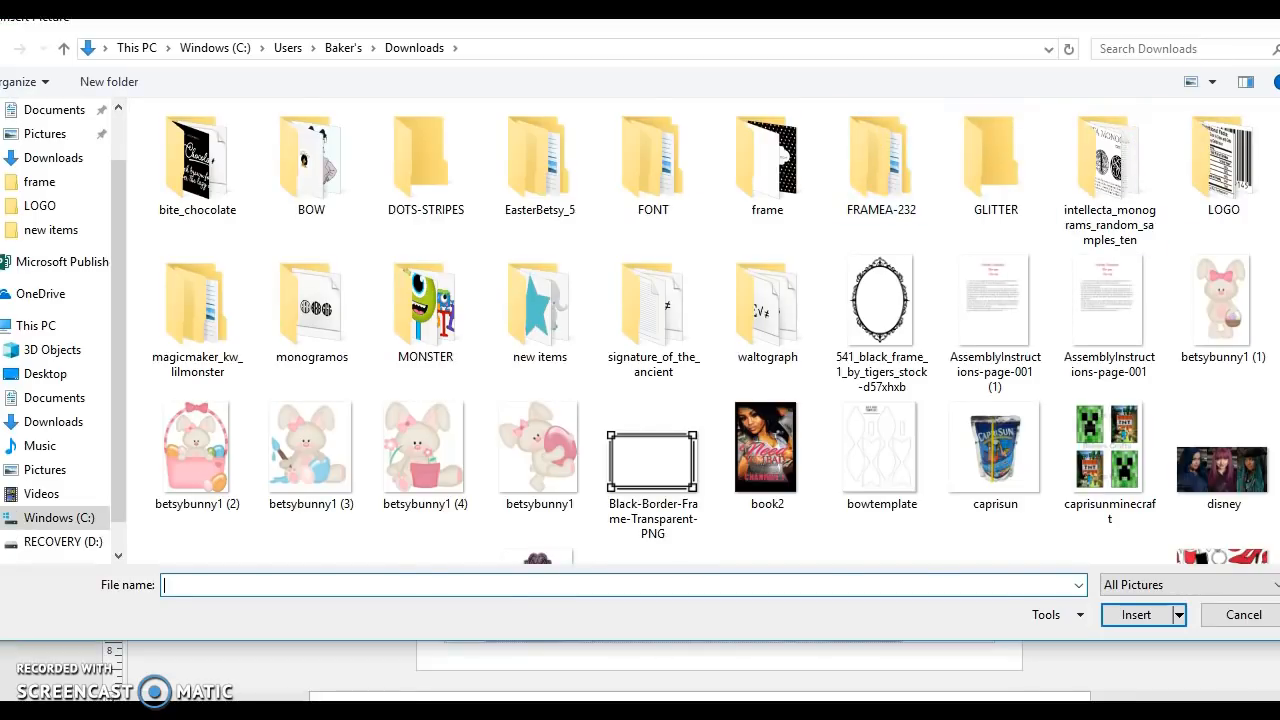
scroll(1275, 380, down, 8)
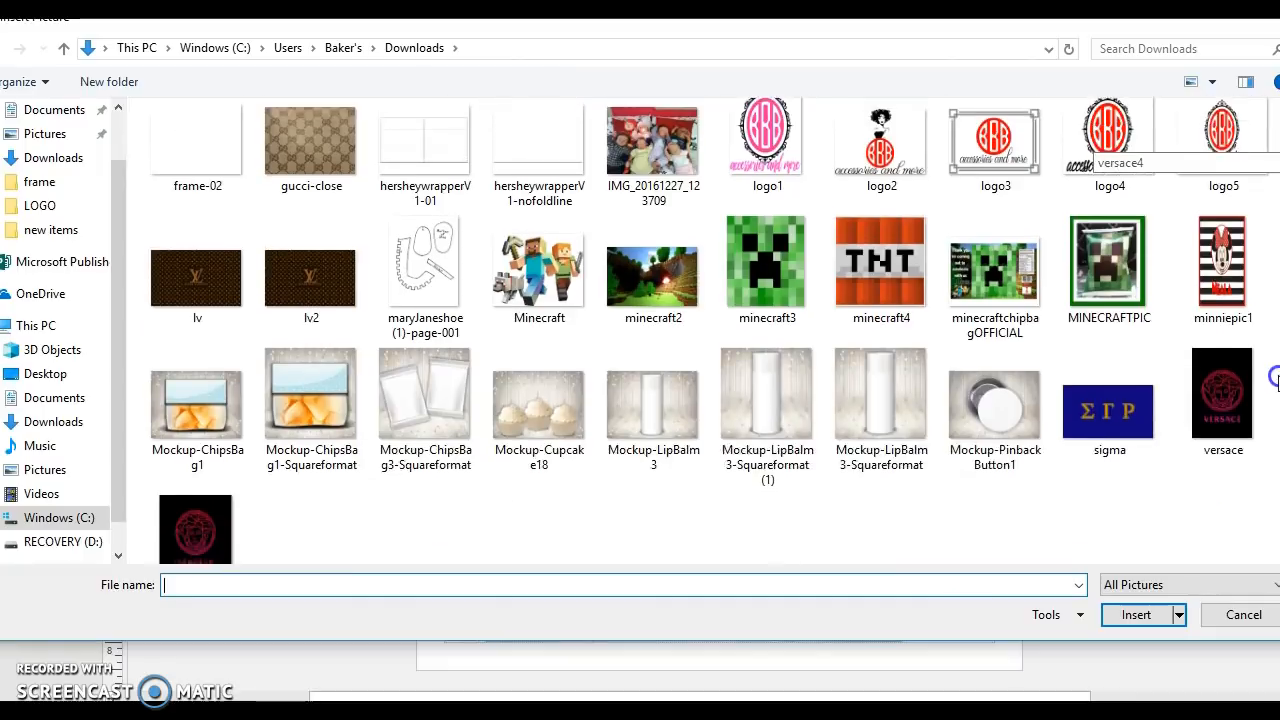
scroll(1275, 380, down, 1)
click(430, 440)
click(1123, 612)
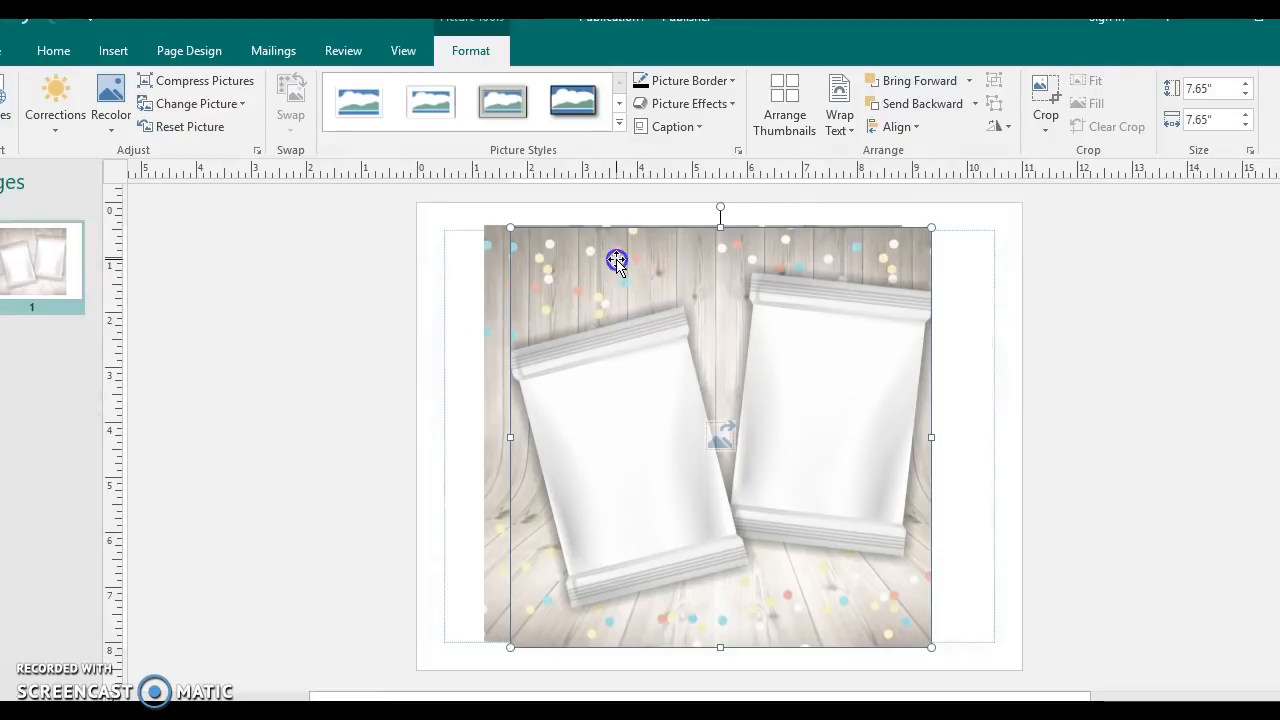
- Move the chip bag template aside and delete the lip balm template and its Minnie label
drag(881, 324, 1145, 389)
click(711, 331)
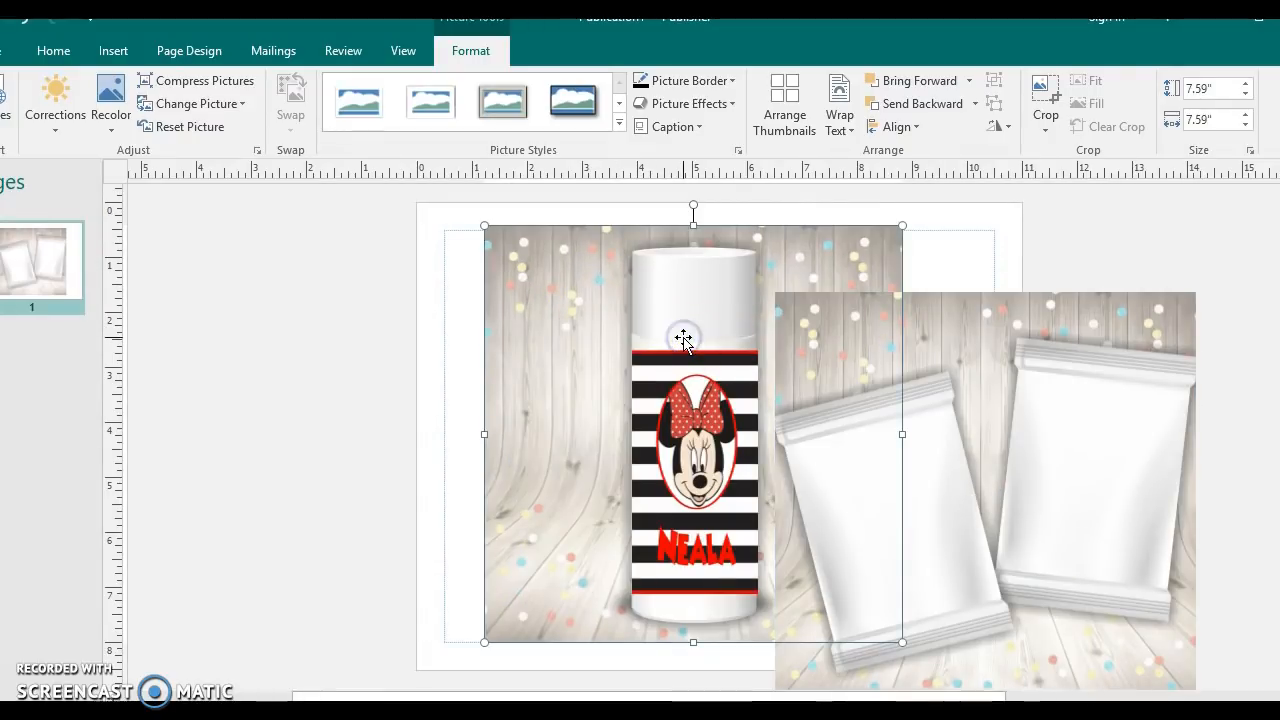
key(Delete)
click(683, 365)
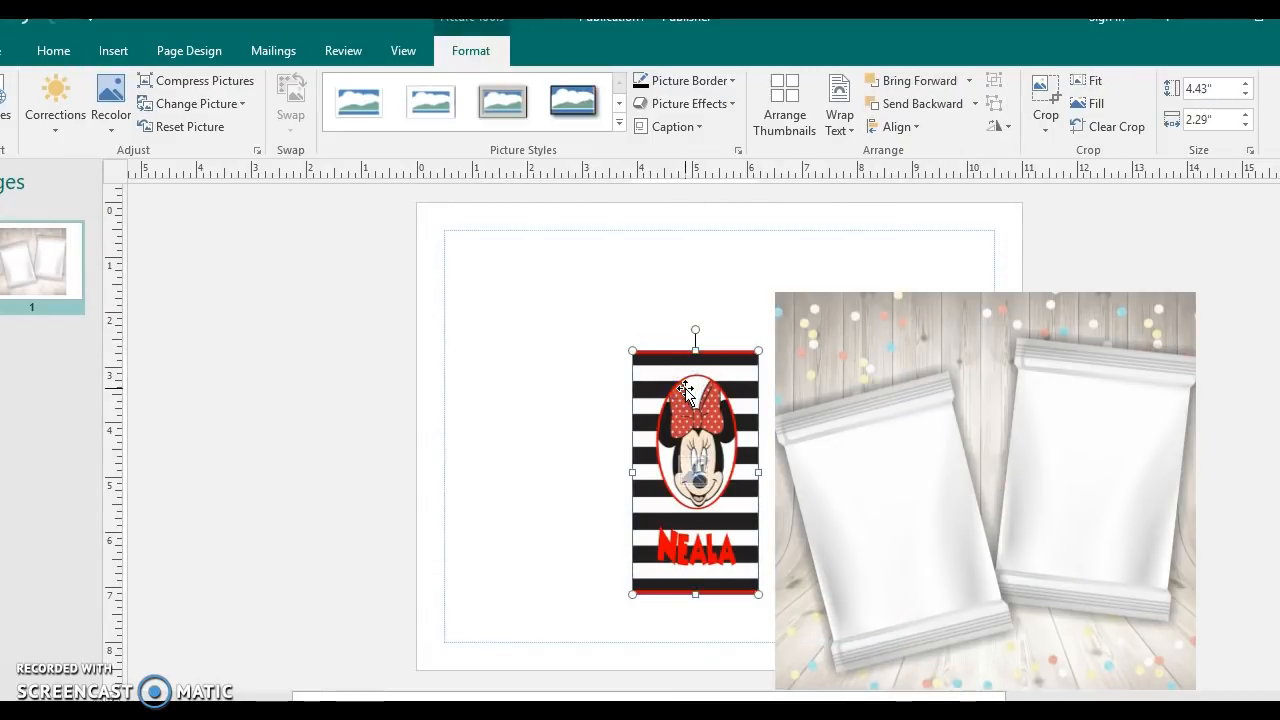
key(Delete)
- Move the chip bag template back onto the page and nudge it to the page's centre
drag(850, 418, 592, 363)
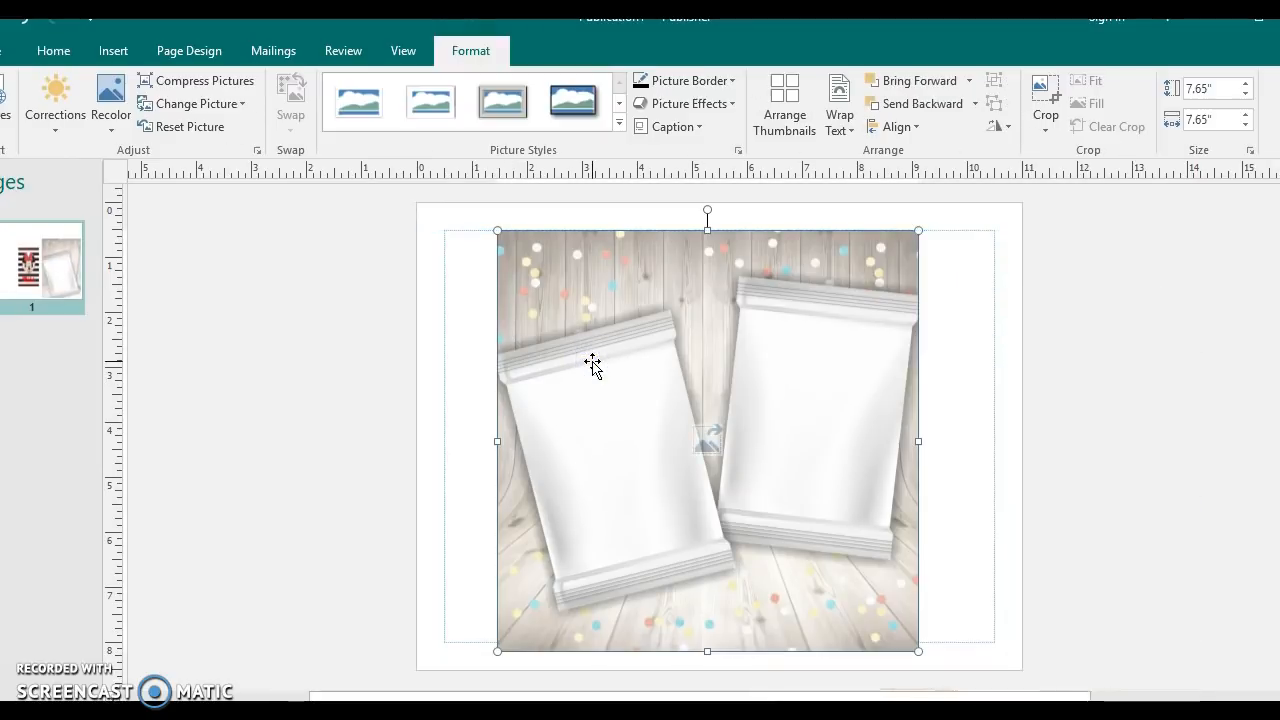
key(Up)
key(Up)
key(Up)
key(Up)
key(Up)
key(Right)
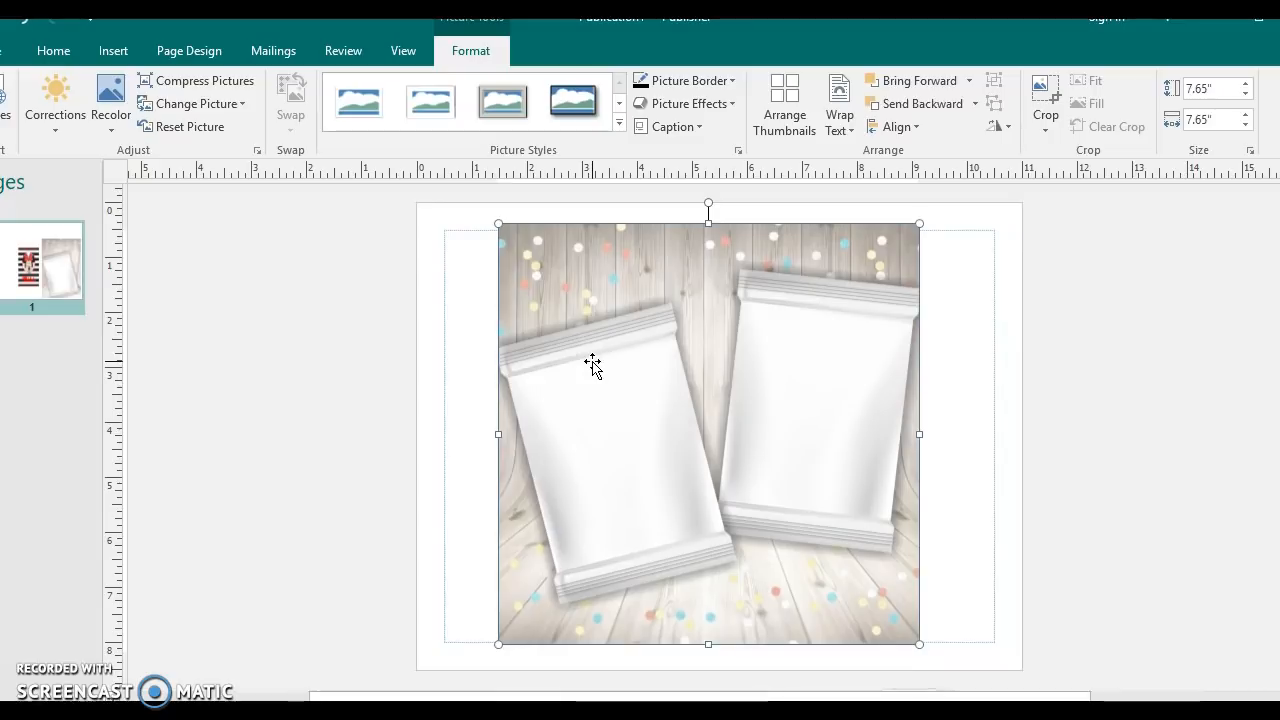
key(Right)
key(Right)
key(Right)
key(Right)
key(Right)
key(Right)
key(Right)
key(Right)
key(Right)
key(Right)
key(Right)
key(Right)
key(Right)
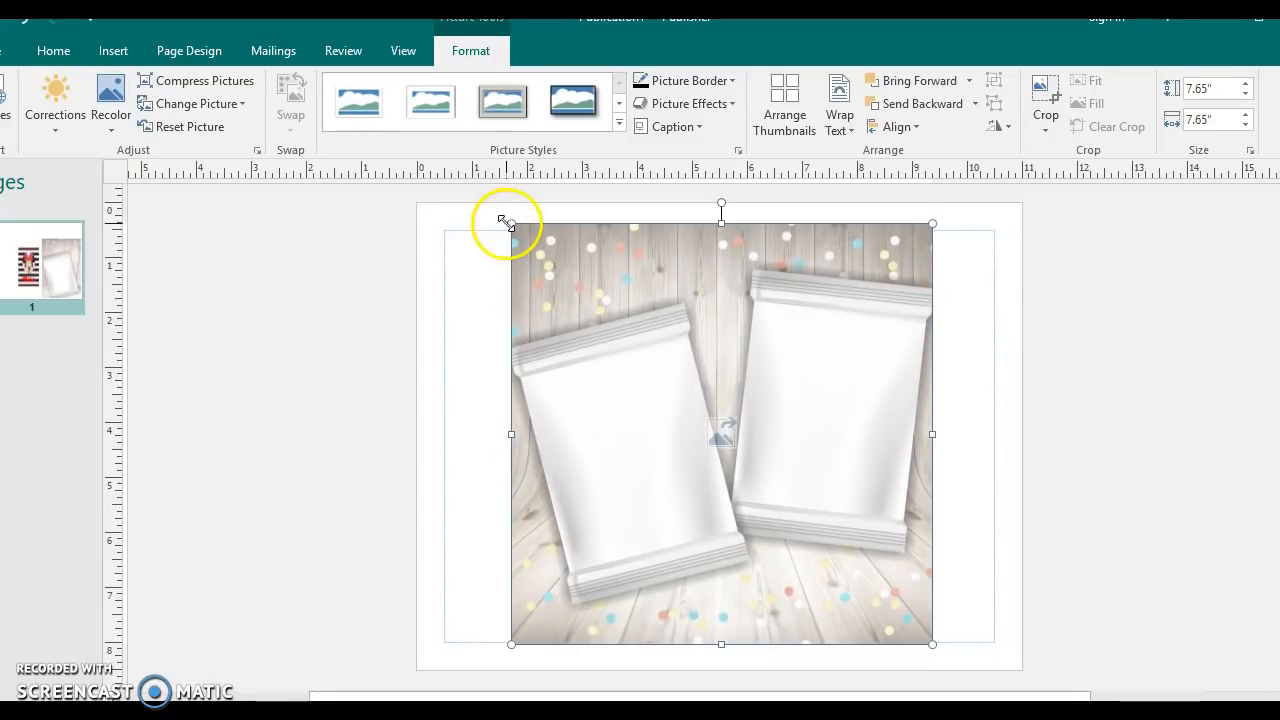
- Enlarge the chip bag template to about 8.11" square and nudge it back to the page's centre
drag(489, 222, 481, 218)
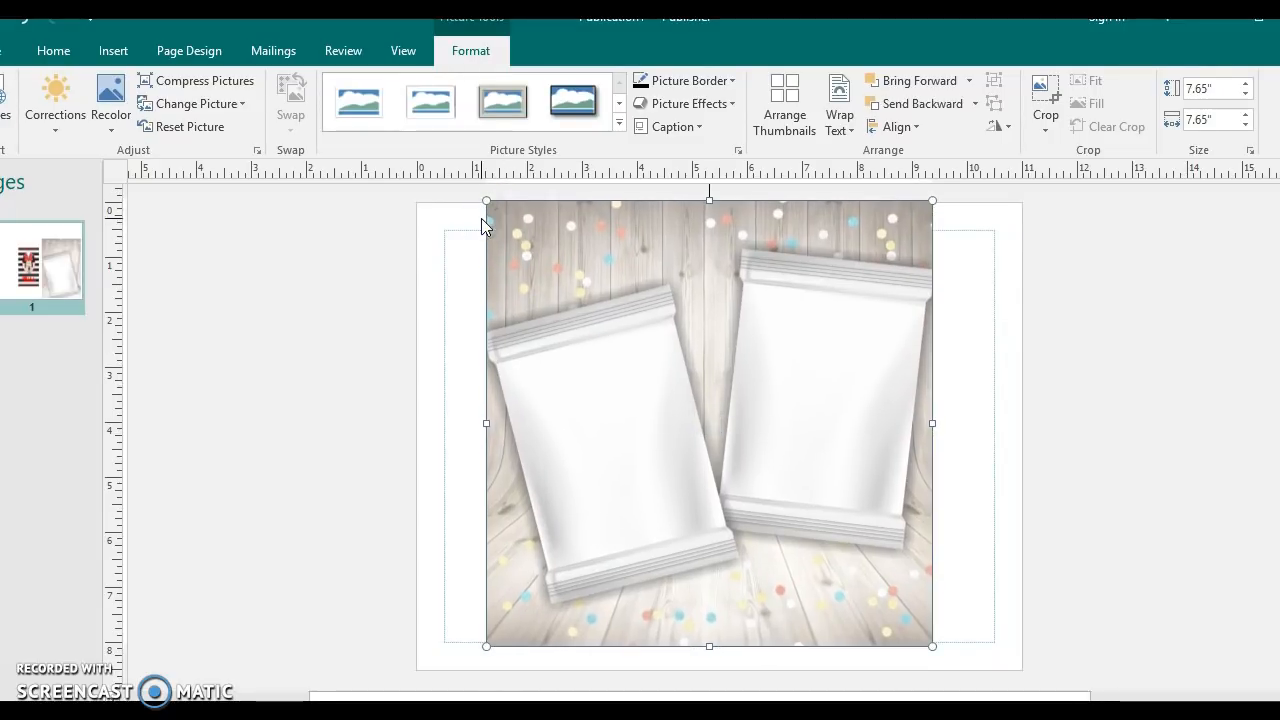
key(Down)
key(Down)
key(Down)
key(Down)
key(Down)
key(Down)
key(Down)
key(Down)
key(Down)
key(Down)
key(Down)
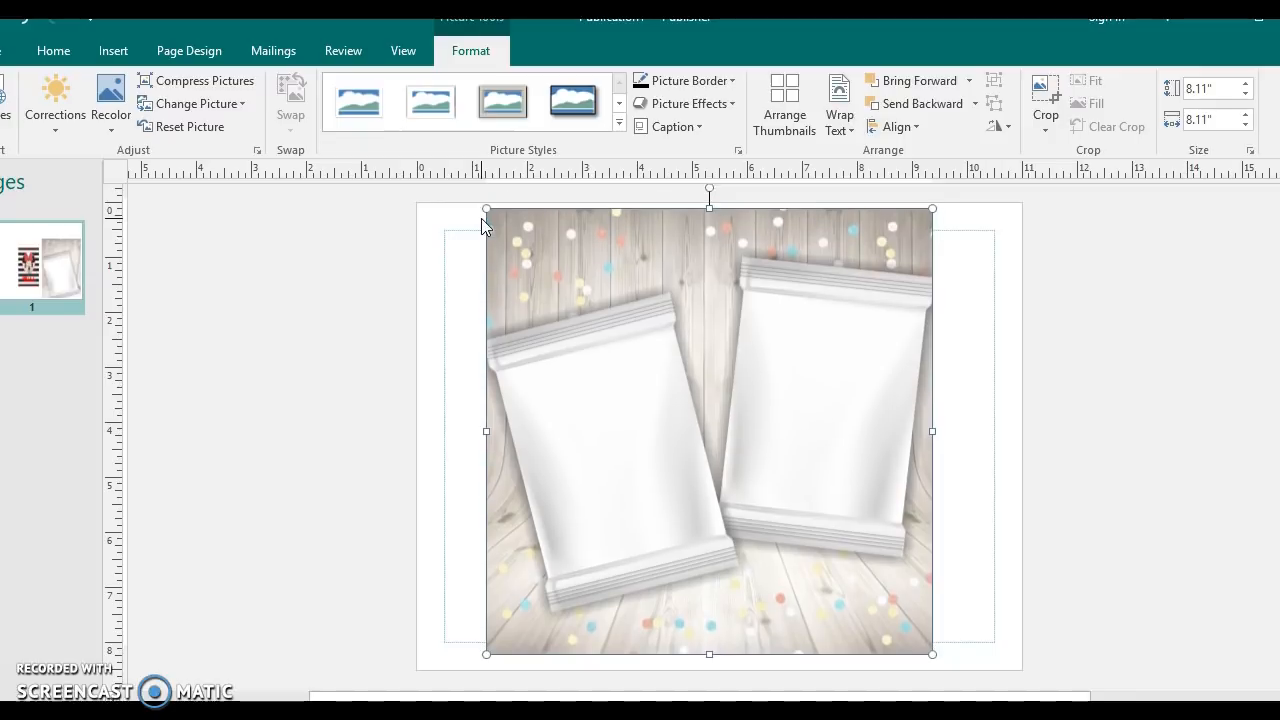
key(Right)
key(Right)
key(Right)
key(Right)
key(Right)
key(Right)
key(Right)
key(Right)
key(Right)
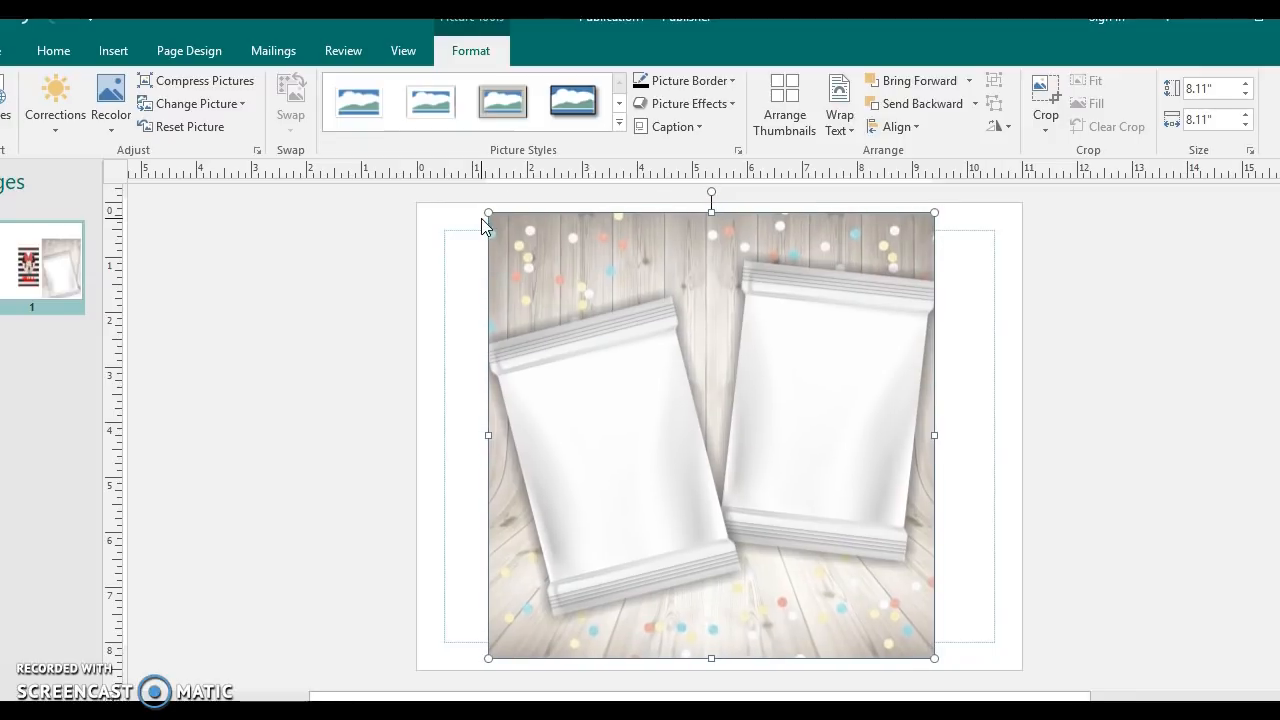
key(Right)
key(Right)
key(Right)
key(Right)
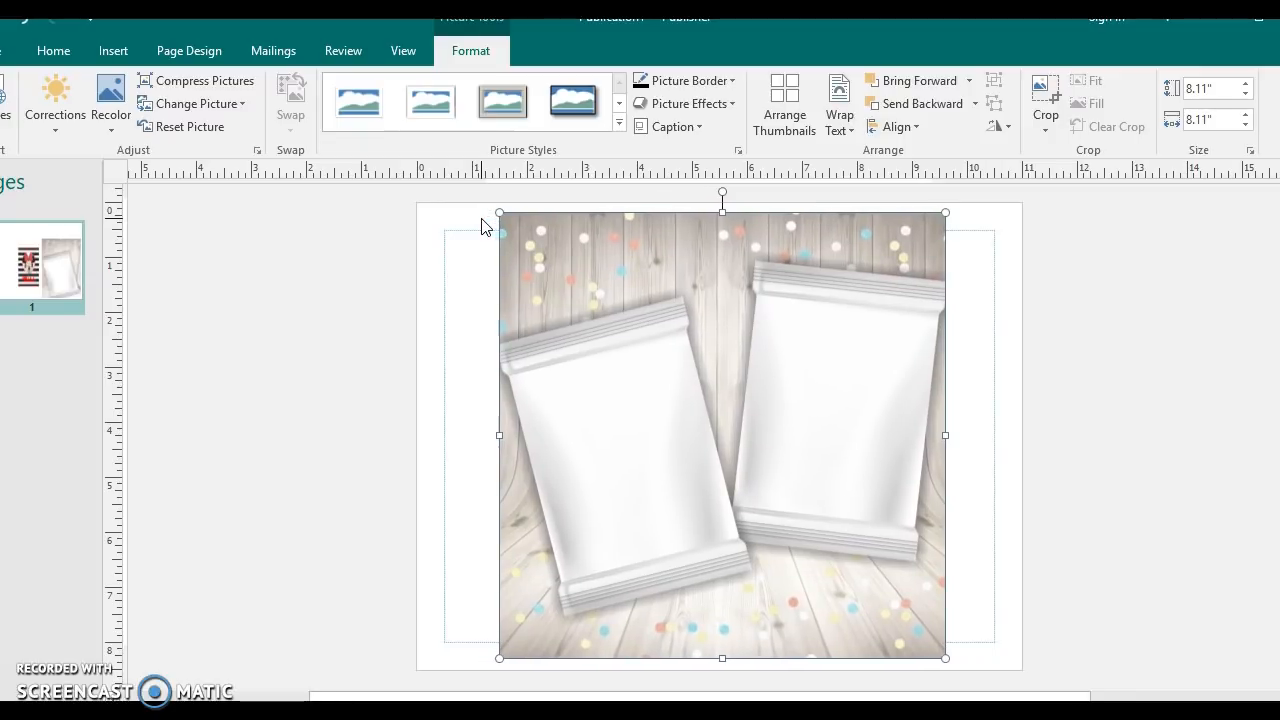
click(250, 265)
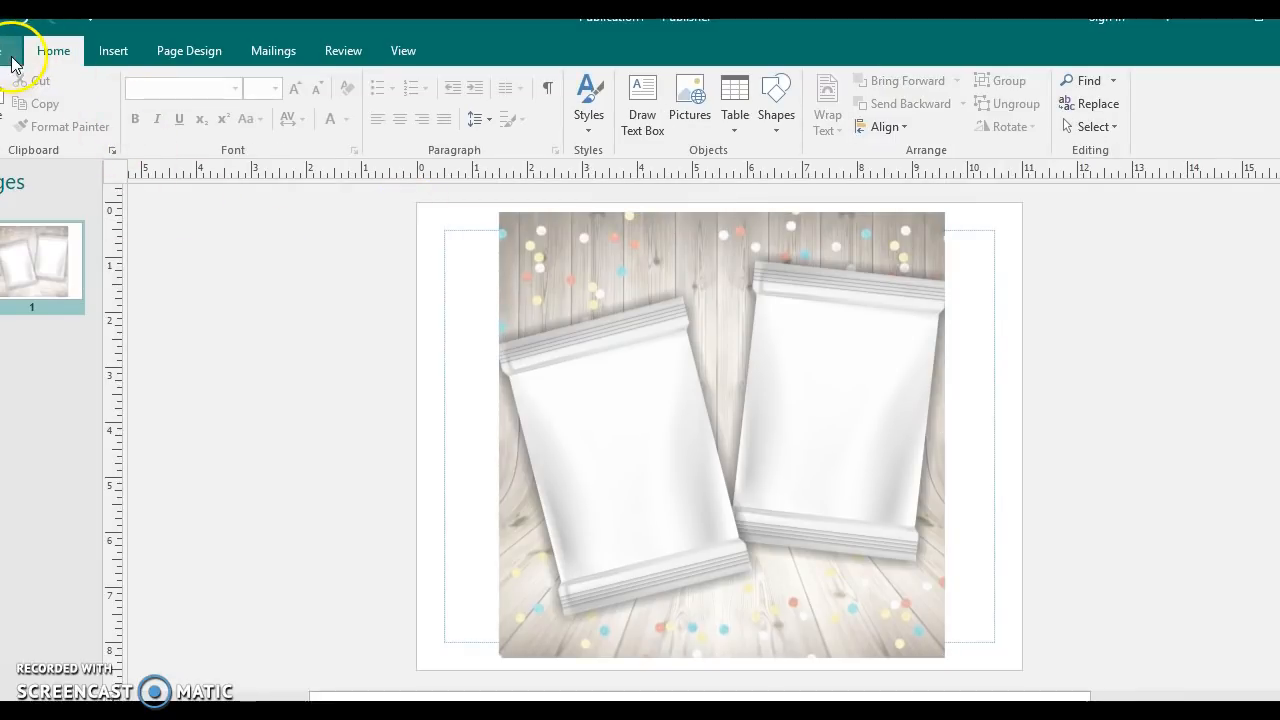
- Open the recent publication minecraftchipbagOFFICIAL from the Downloads folder
click(11, 55)
click(31, 188)
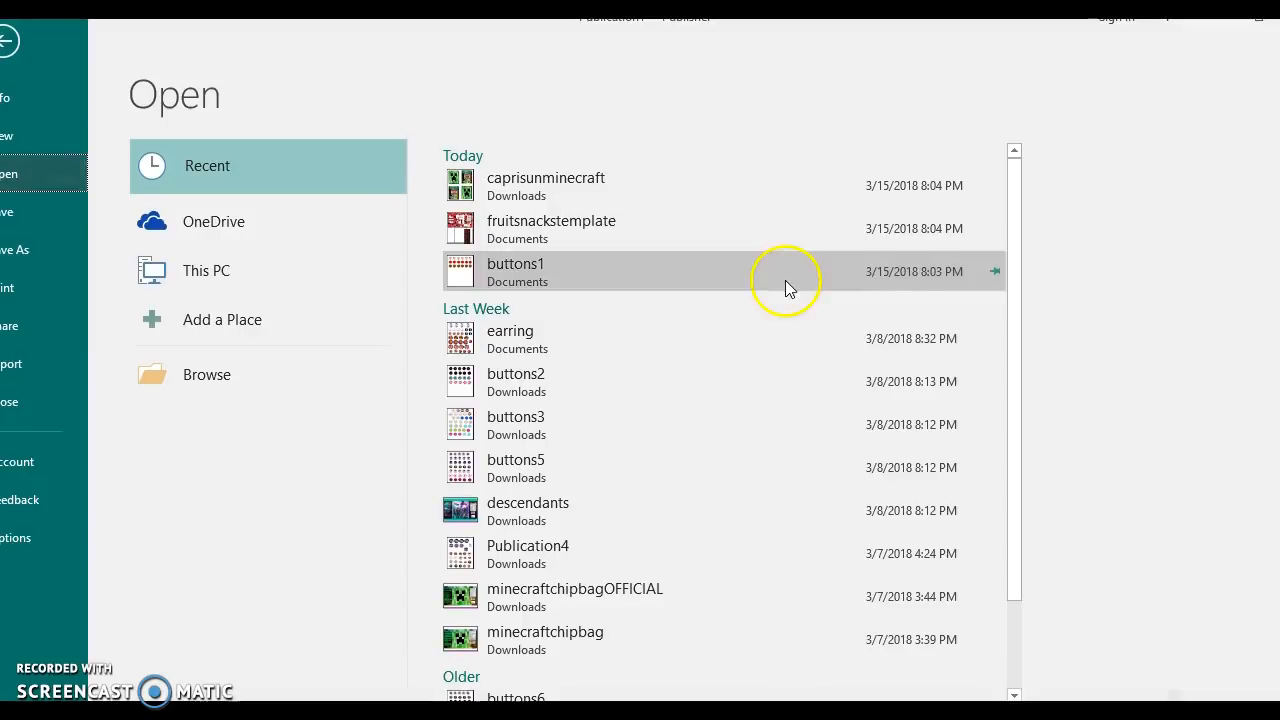
click(593, 599)
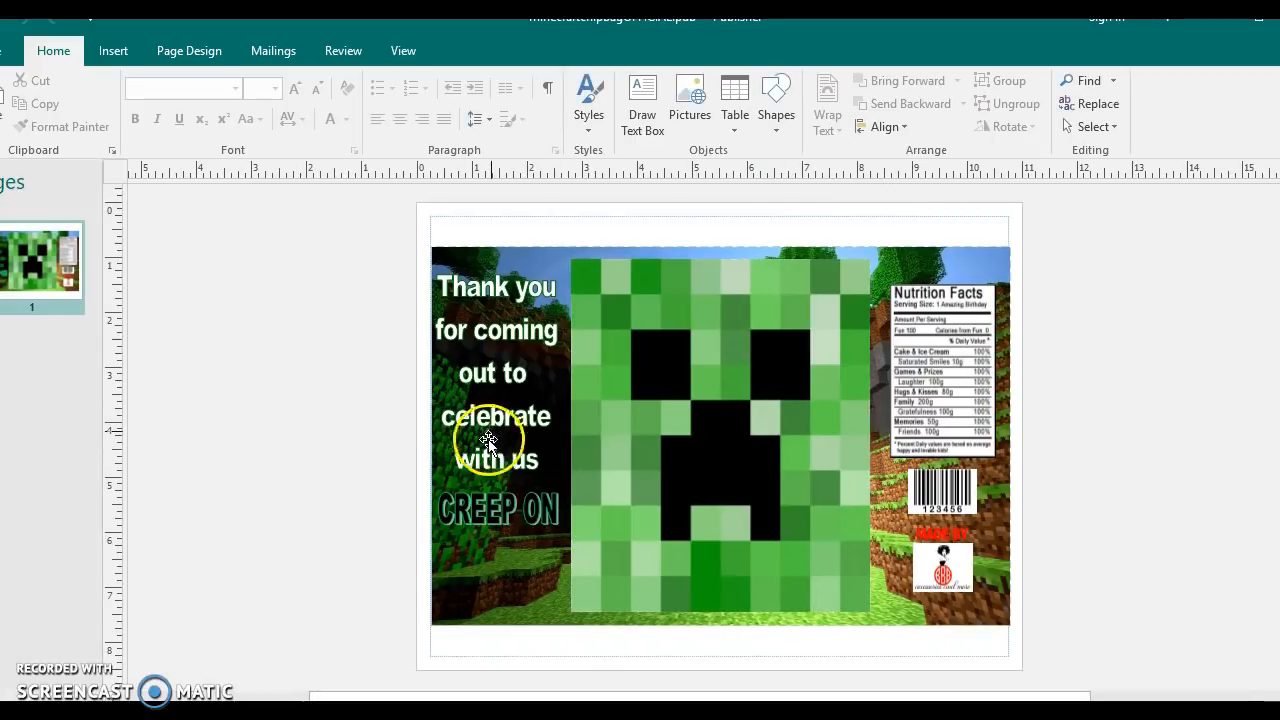
- Group the Minecraft wrapper's texts, creeper face, background, nutrition facts, barcode and logo into one object
click(474, 519)
shift+click(472, 456)
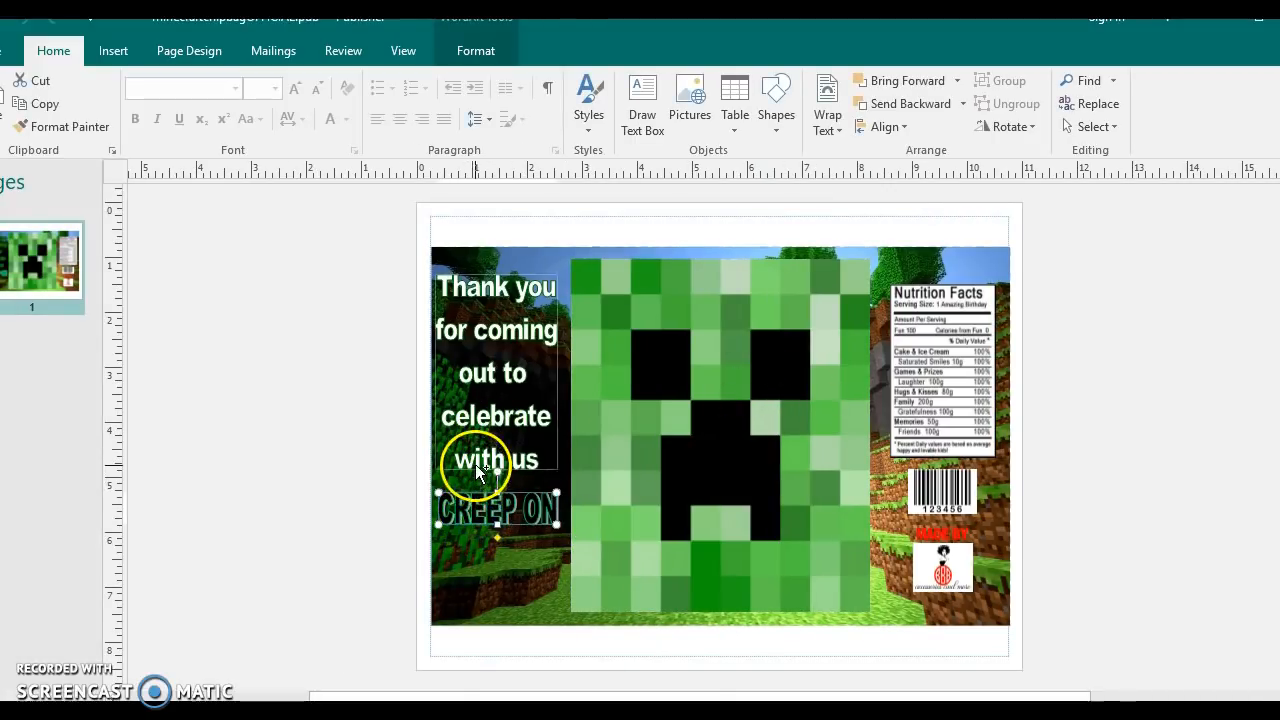
shift+click(621, 478)
shift+click(529, 586)
shift+click(941, 420)
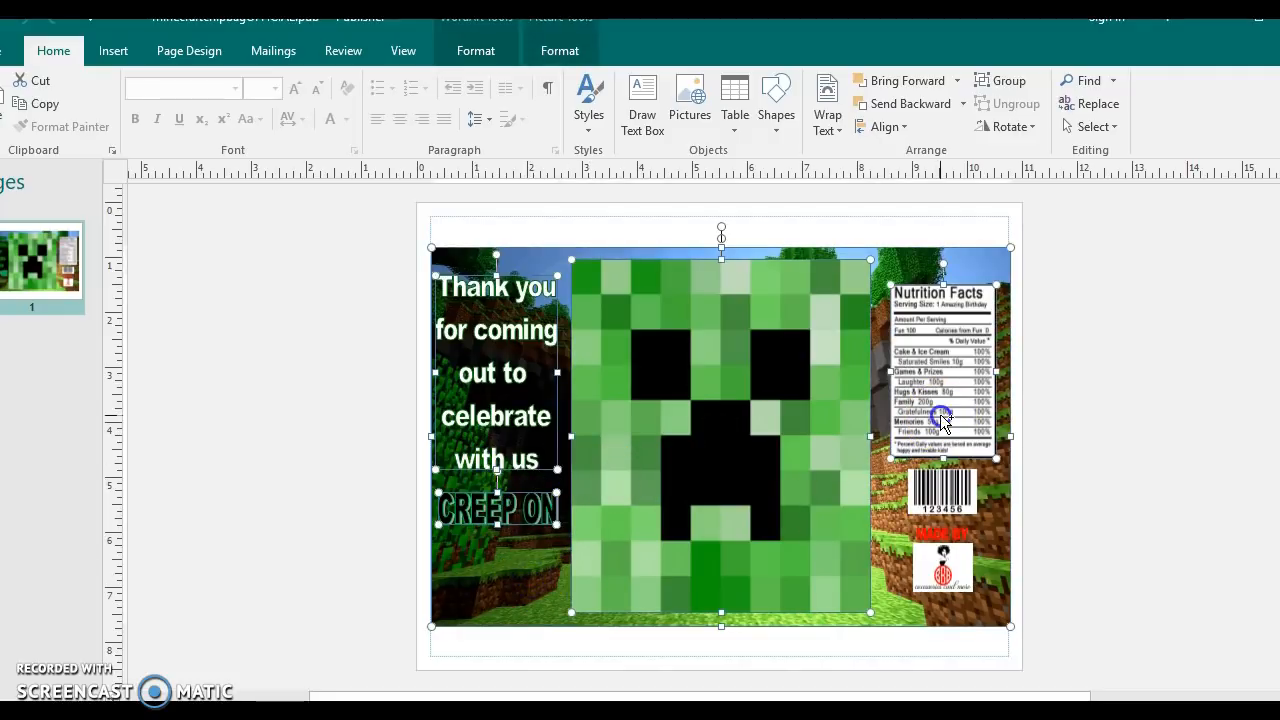
shift+click(928, 564)
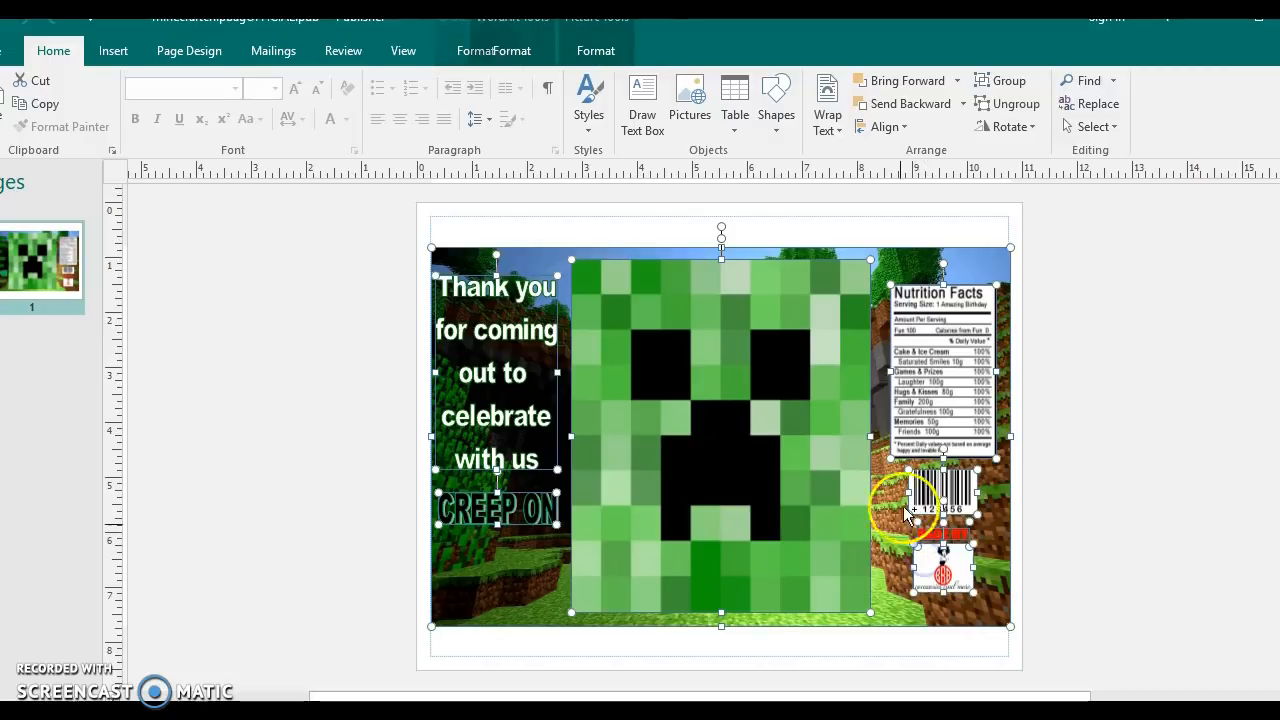
click(1008, 84)
click(1134, 356)
- Save the grouped Minecraft wrapper as a PNG picture named minecraftpic in the Pictures folder
click(809, 424)
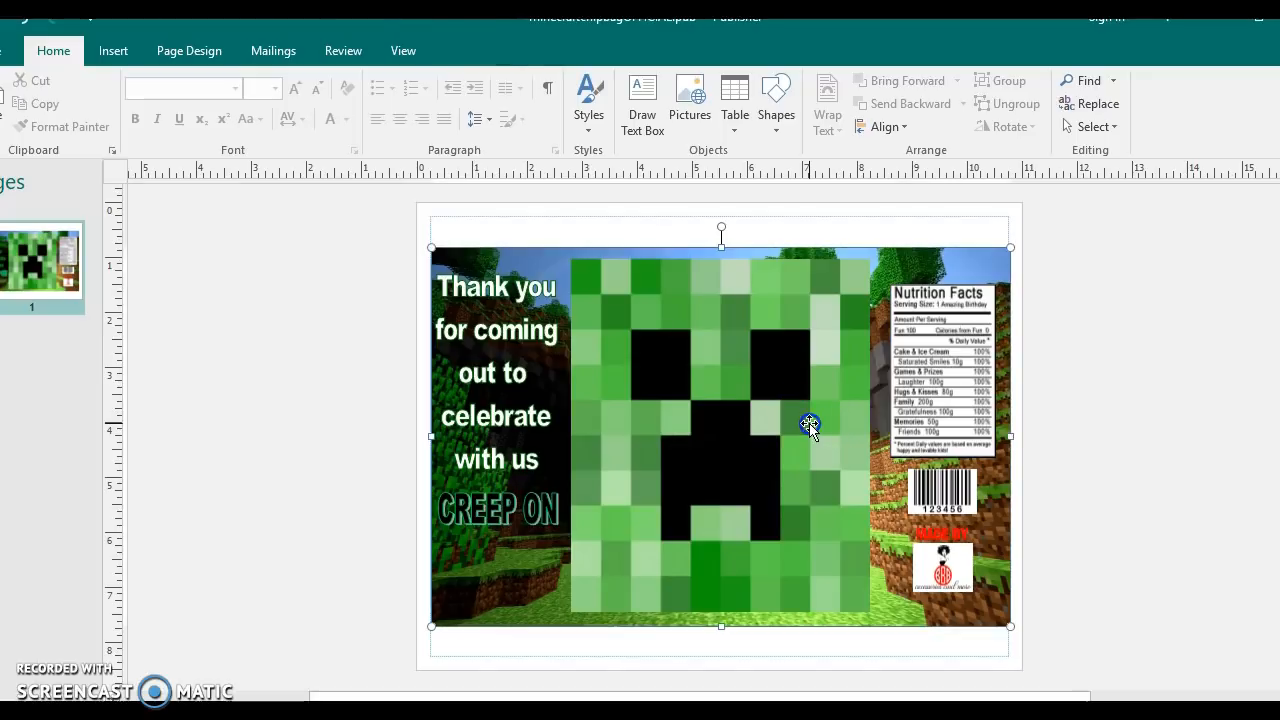
right_click(809, 424)
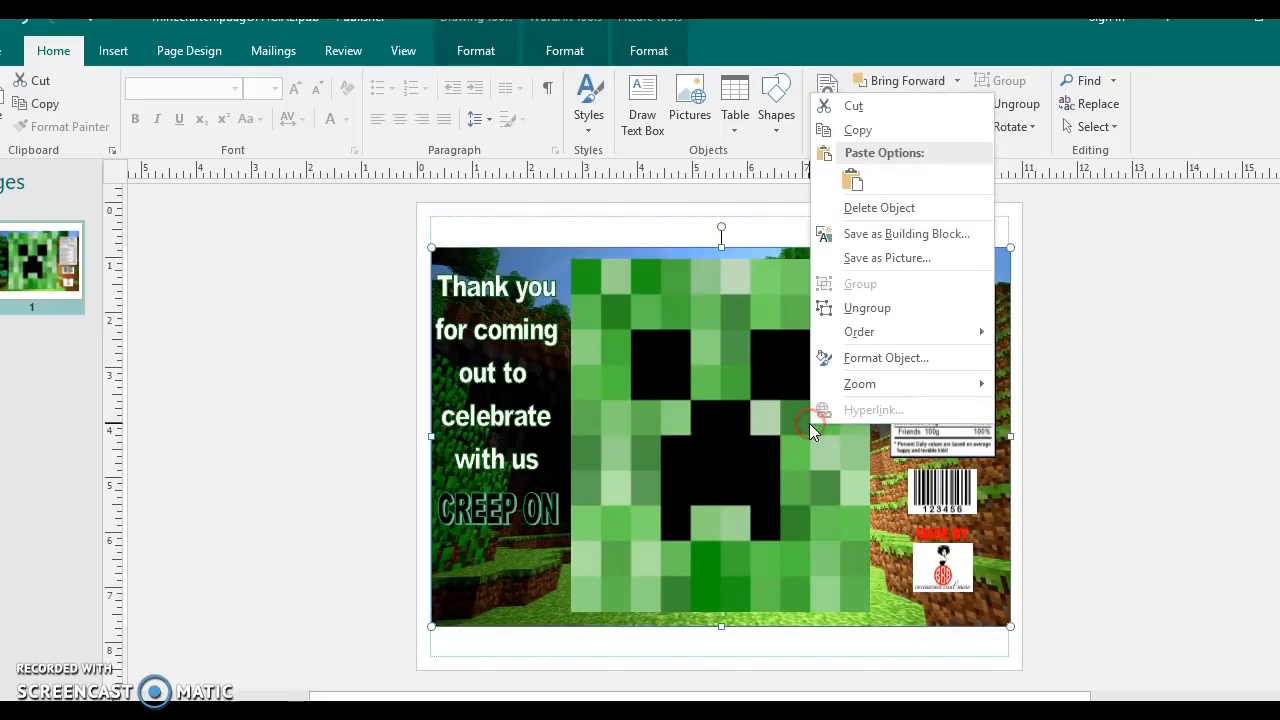
click(866, 262)
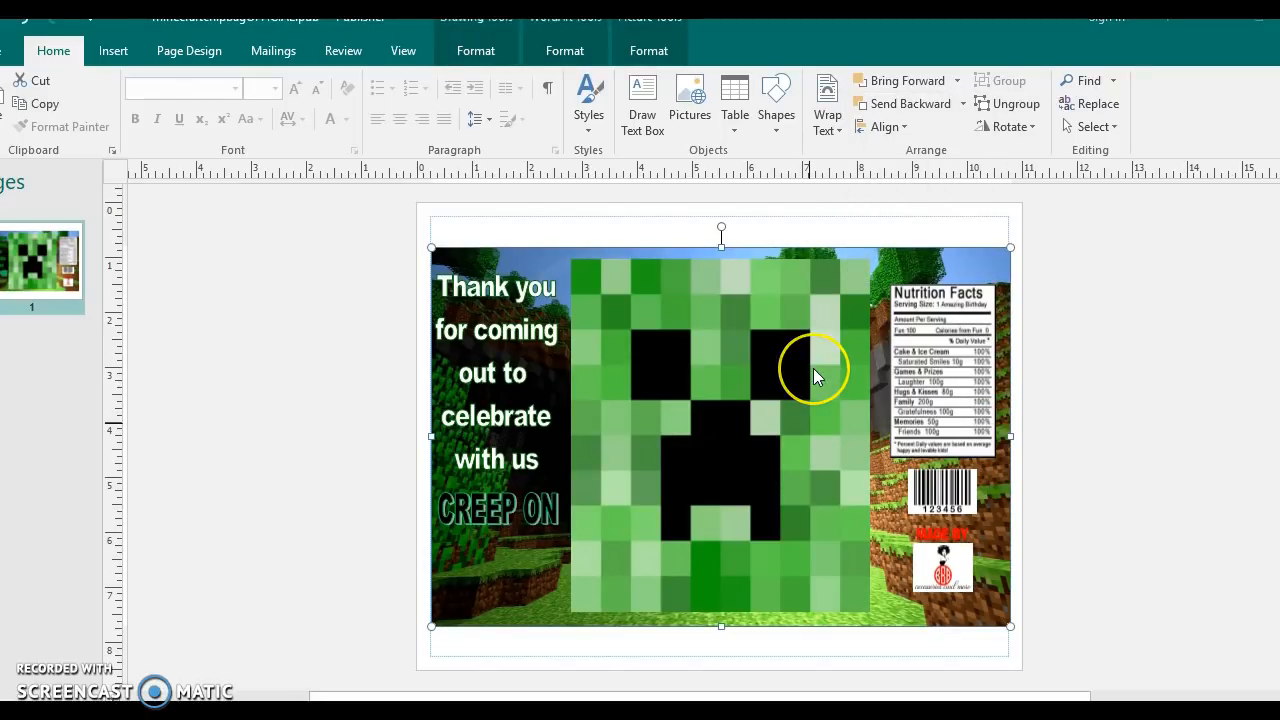
text(min)
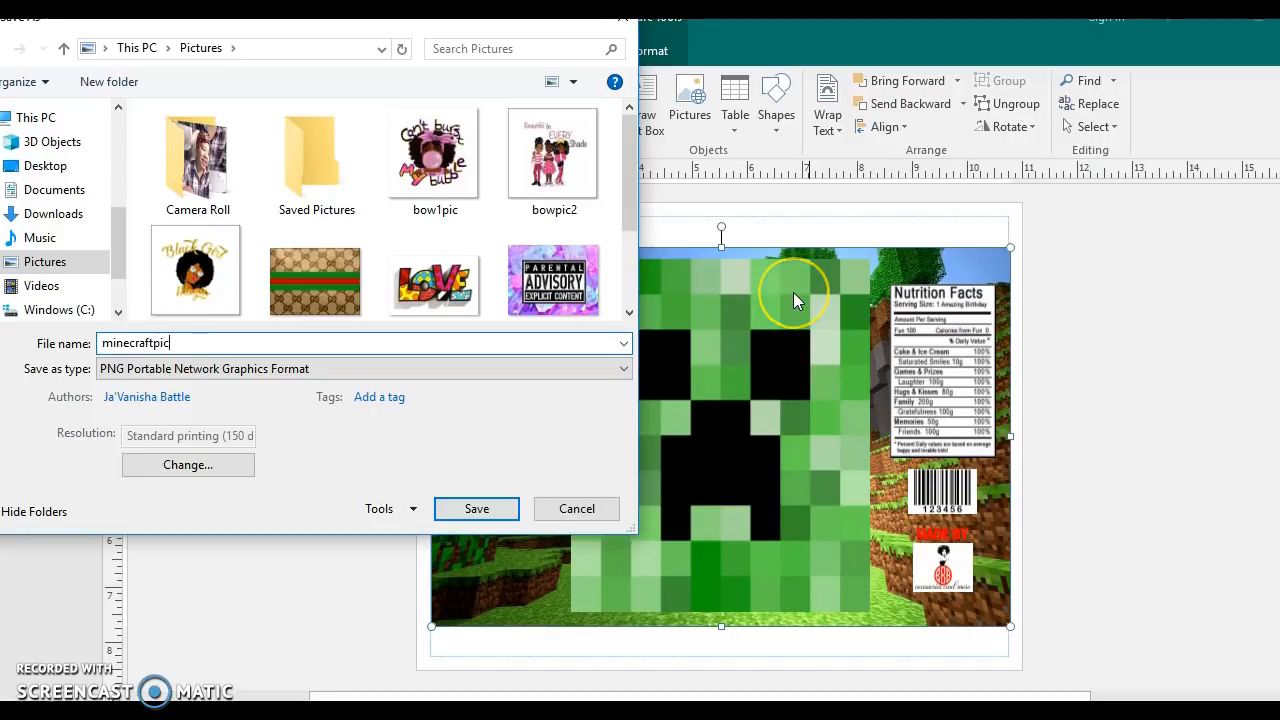
text(ecraftpic)
key(Return)
- Switch back to Publication1, insert minecraftpic from the Pictures folder, and move it to the lower left, clear of the right-hand chip bag
mouse_move(776, 712)
click(765, 683)
click(588, 652)
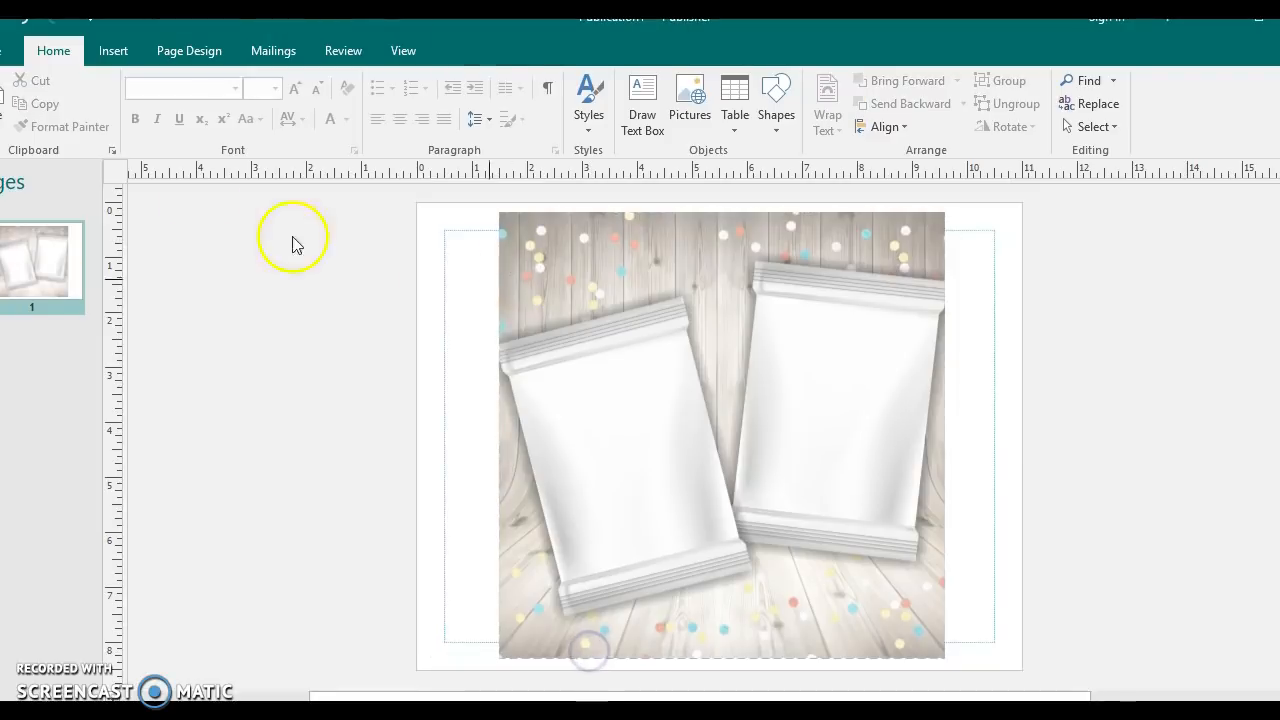
click(116, 50)
click(150, 106)
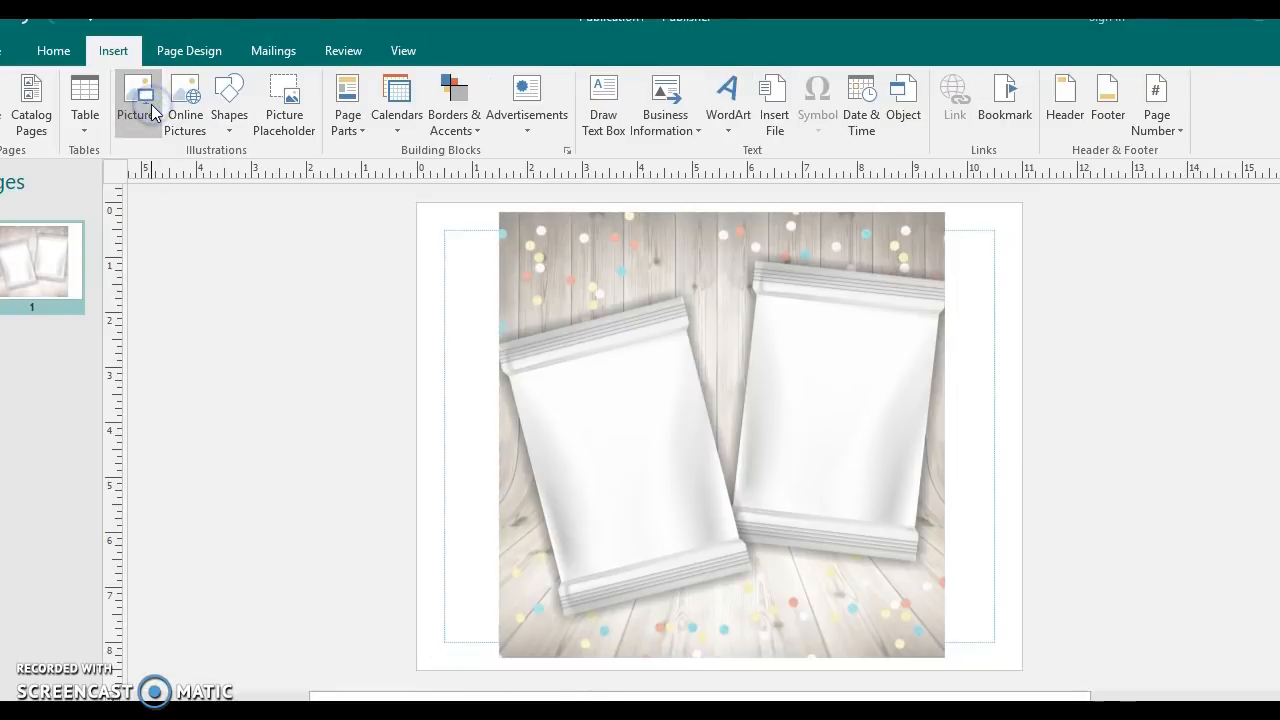
text(m)
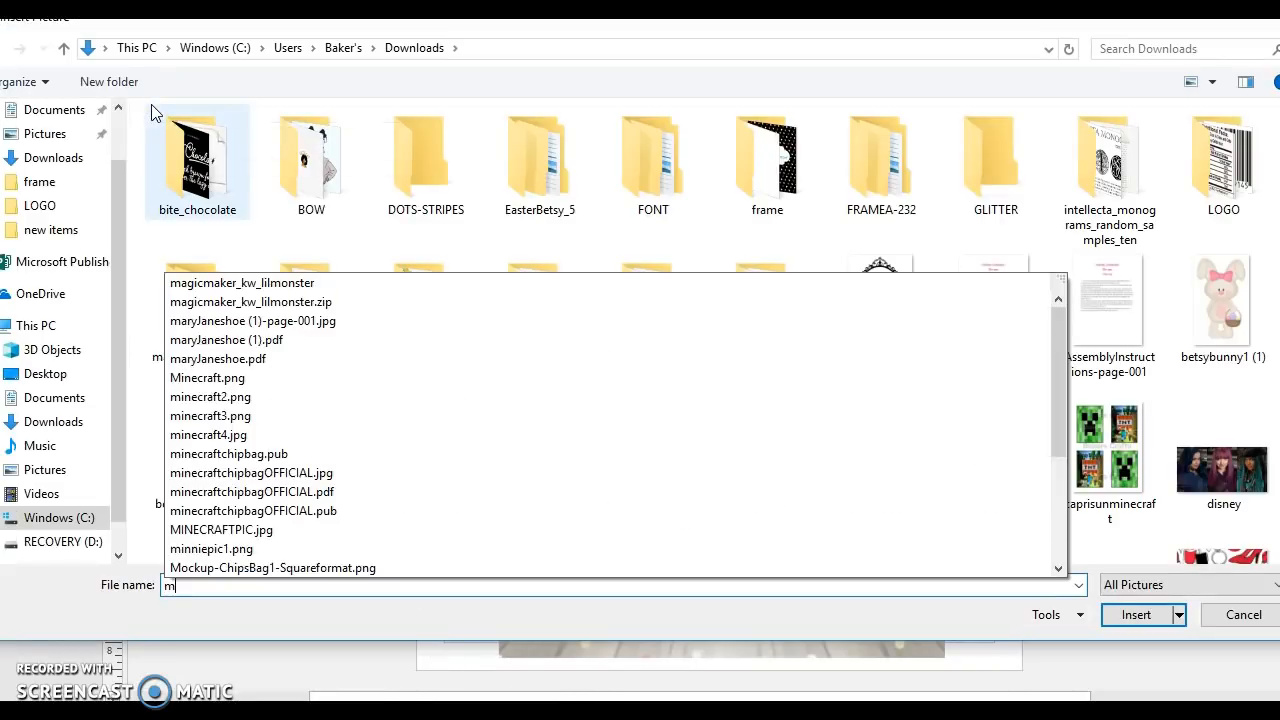
key(BackSpace)
click(57, 406)
click(45, 447)
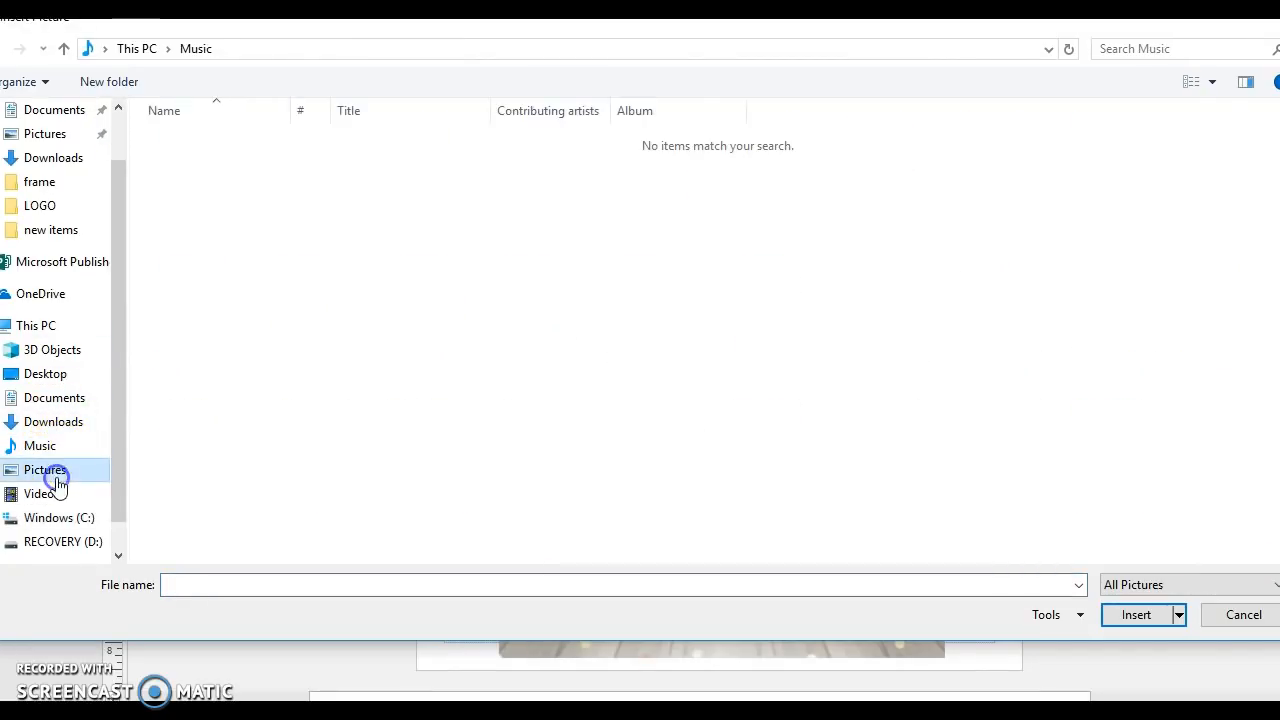
click(45, 470)
click(1009, 165)
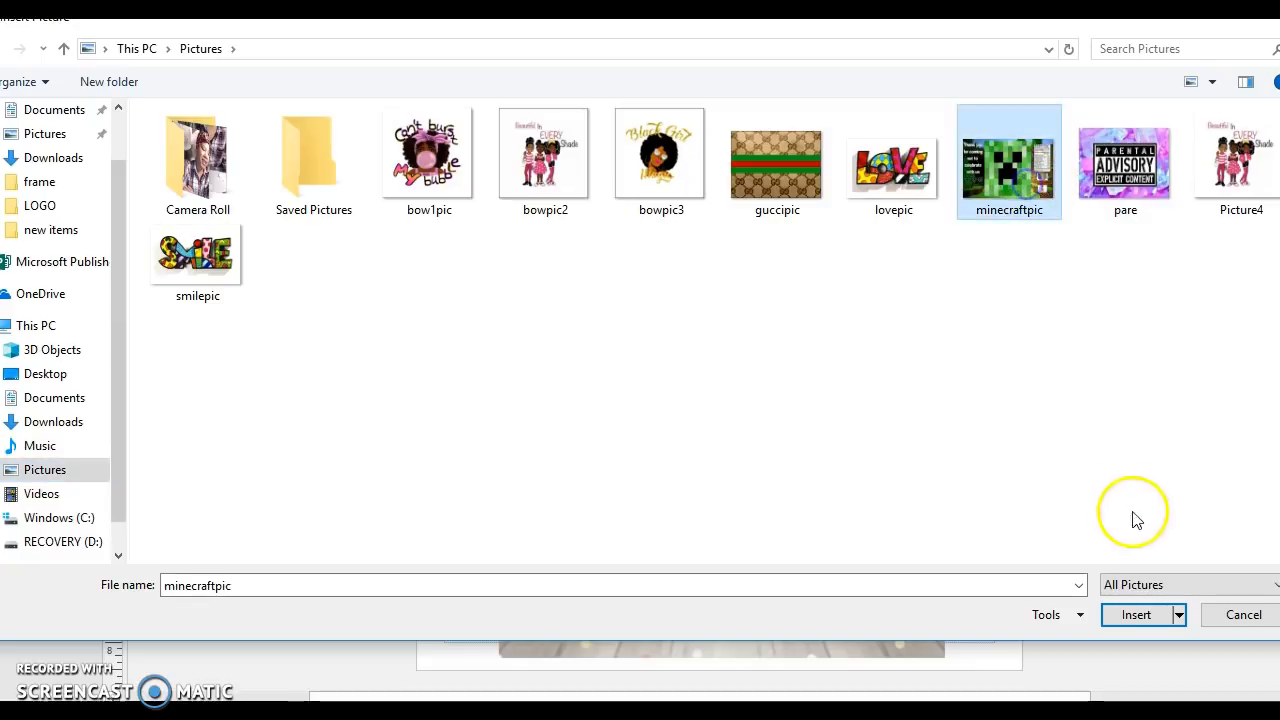
click(1134, 616)
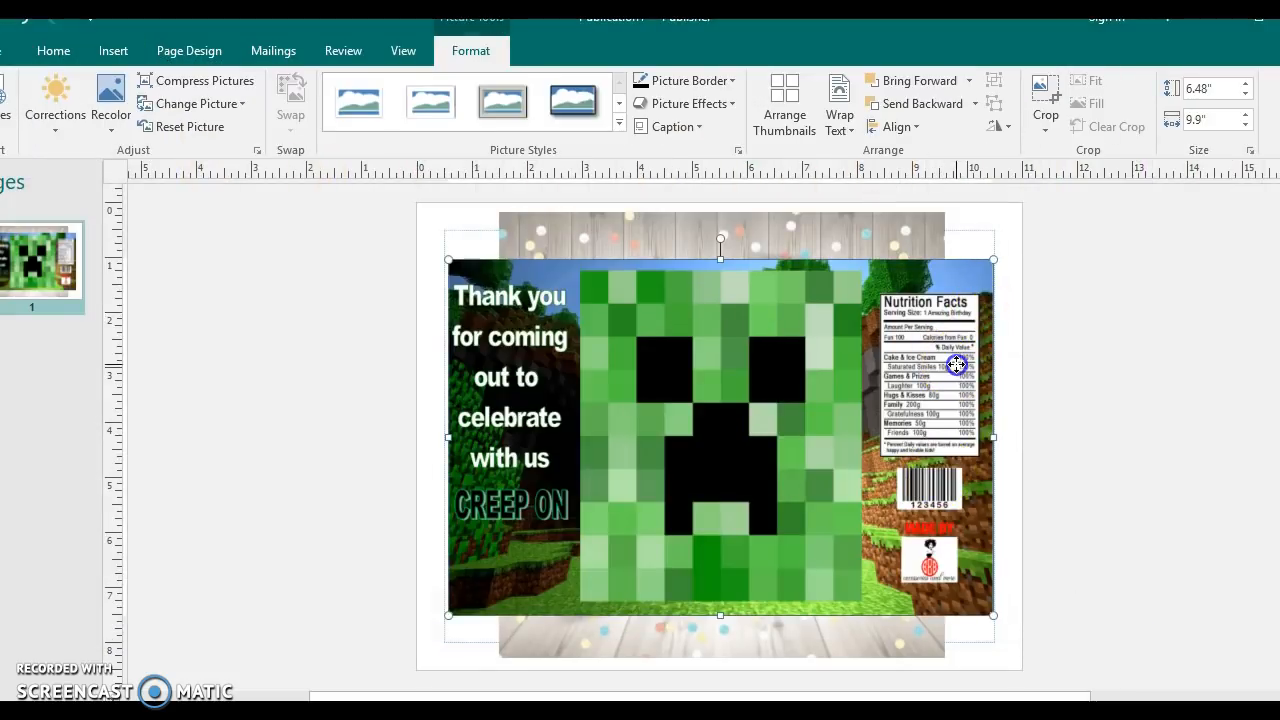
drag(766, 415, 465, 556)
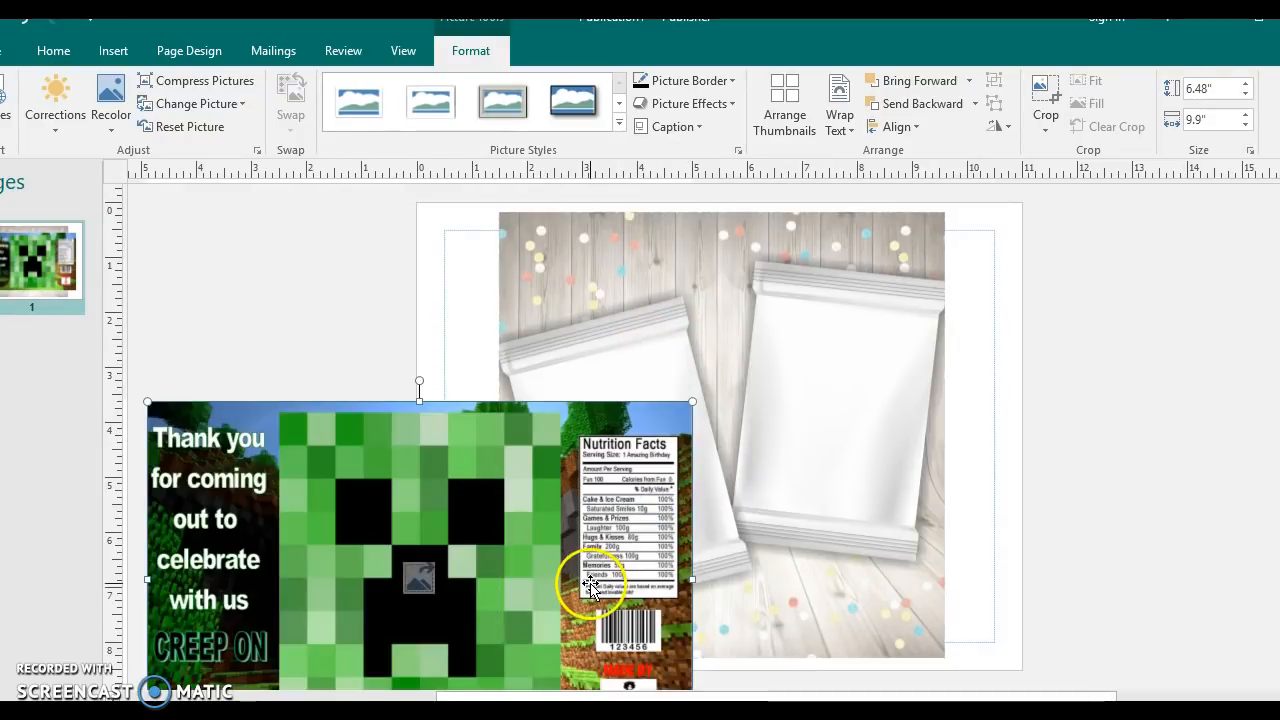
- Centre the Minecraft wrapper picture on the page and crop it to the creeper face, about 5.07" wide
drag(706, 543, 887, 465)
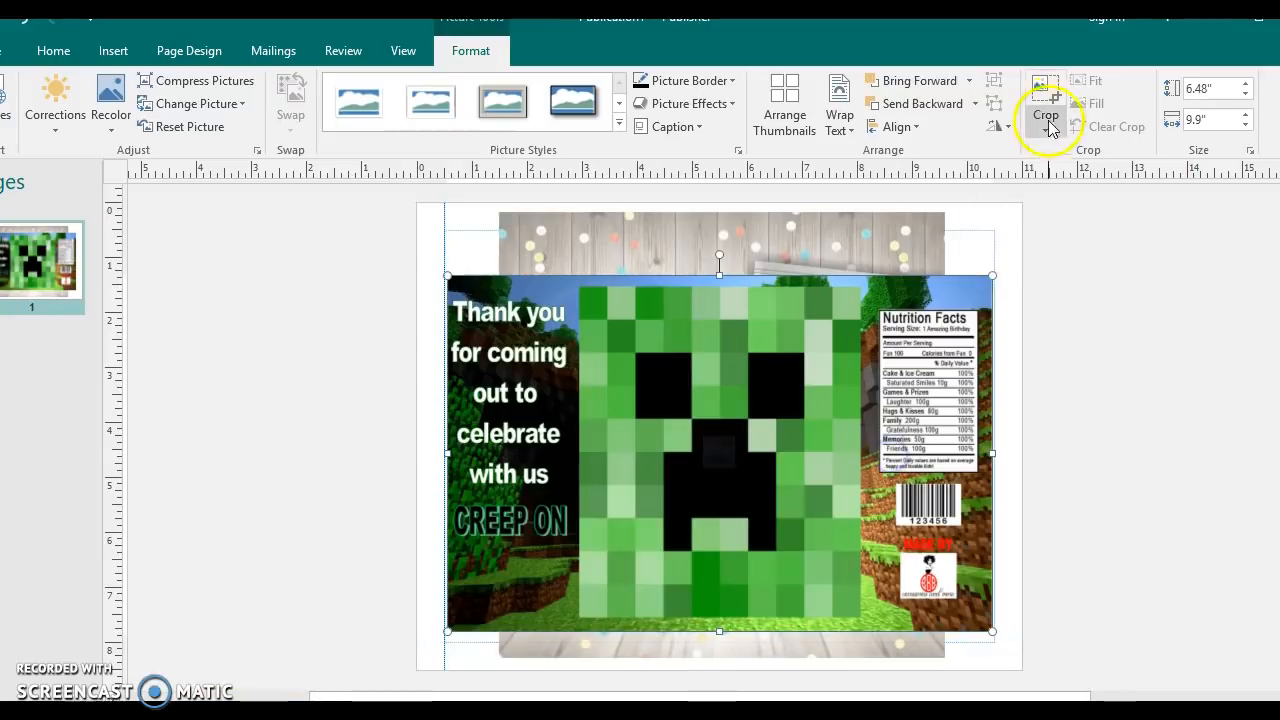
click(1046, 124)
click(1055, 150)
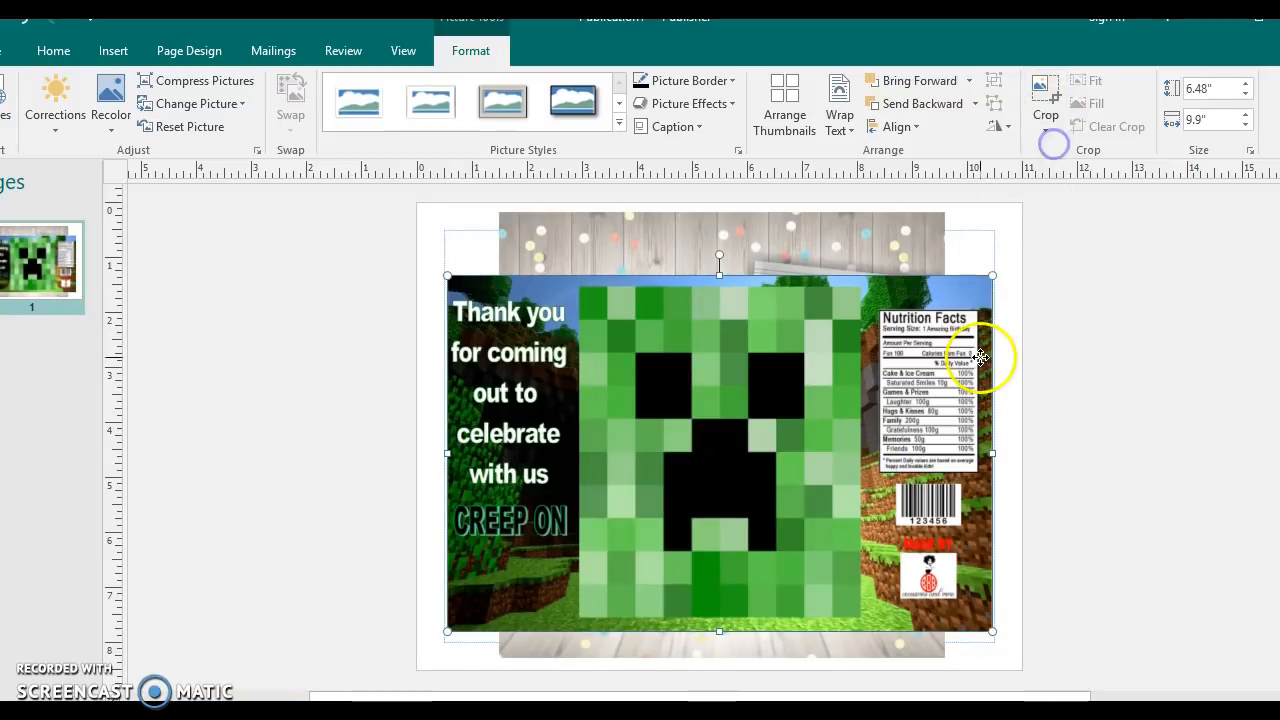
drag(983, 454, 857, 453)
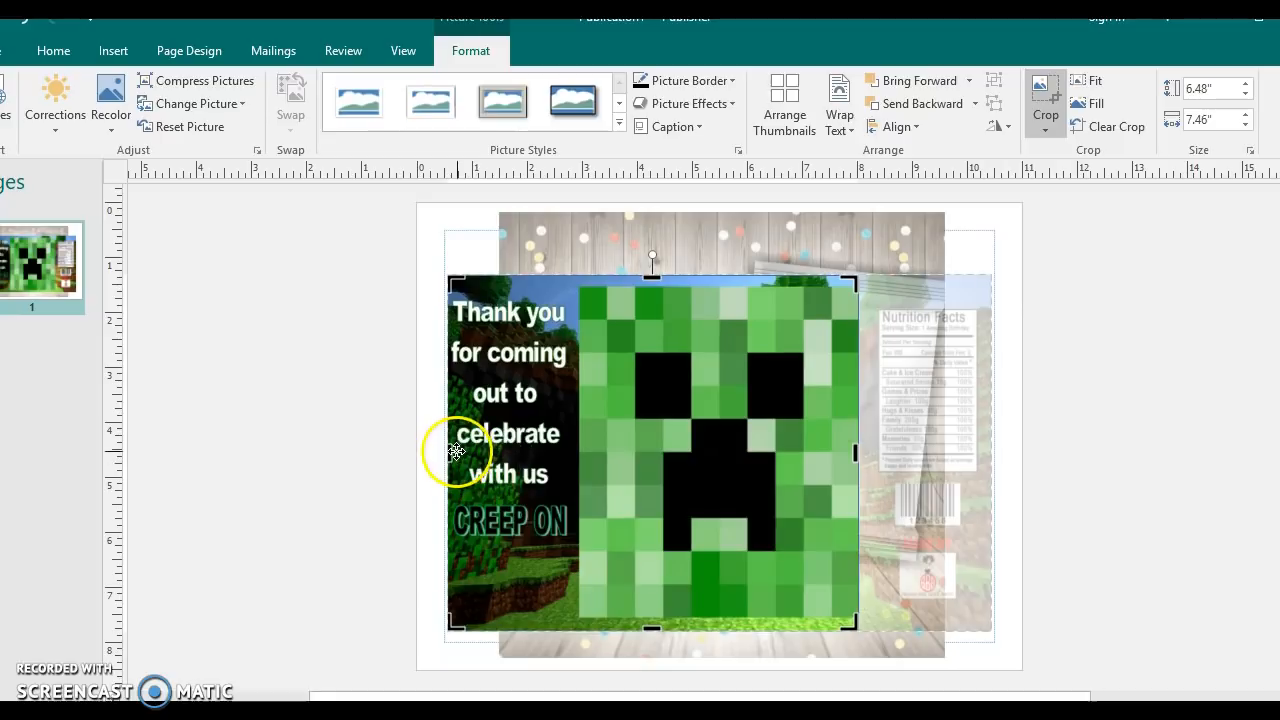
drag(447, 454, 579, 462)
click(229, 507)
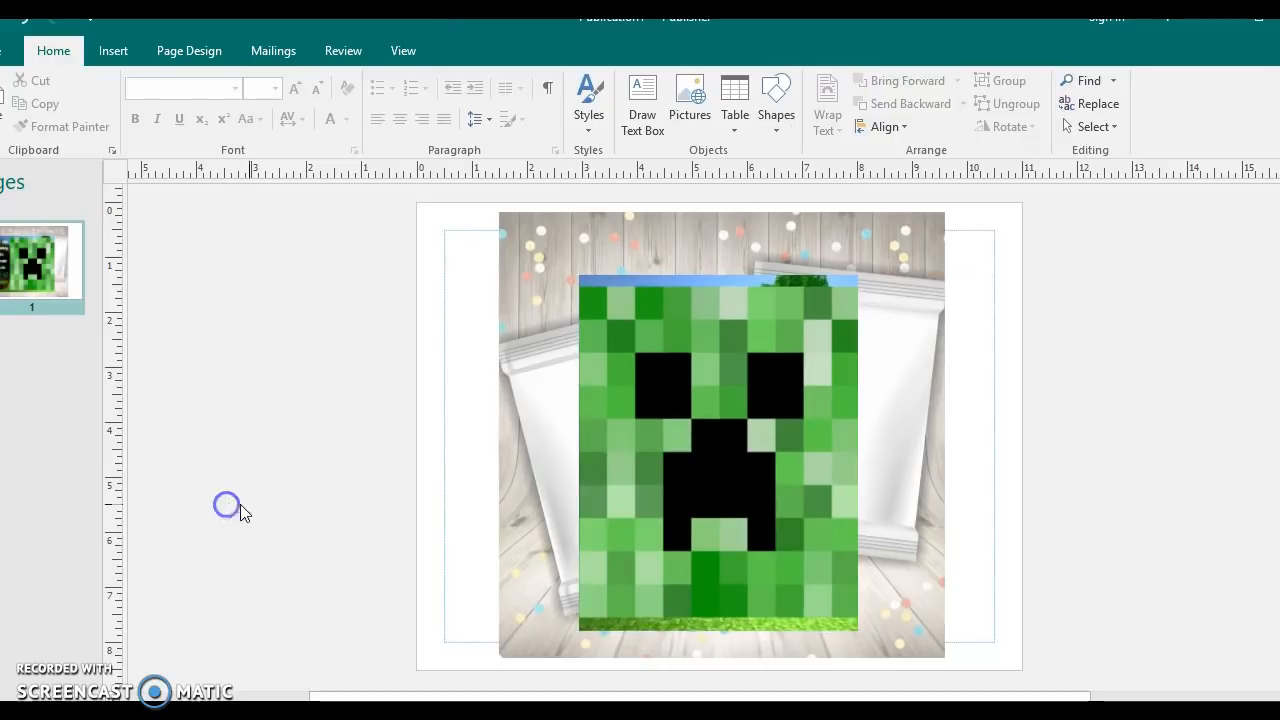
- Shrink the creeper face to about 4.66" by 3.64", tilt it to match the left-hand chip bag and move it over that bag
click(681, 505)
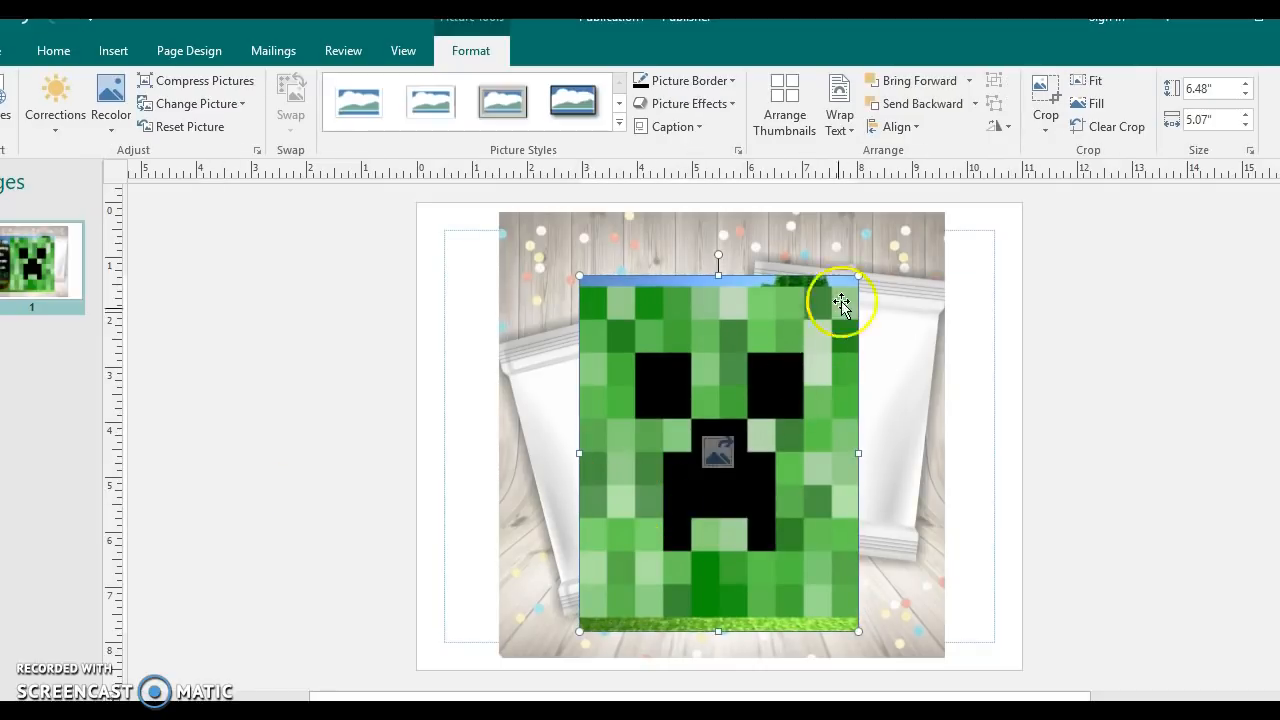
drag(853, 281, 785, 348)
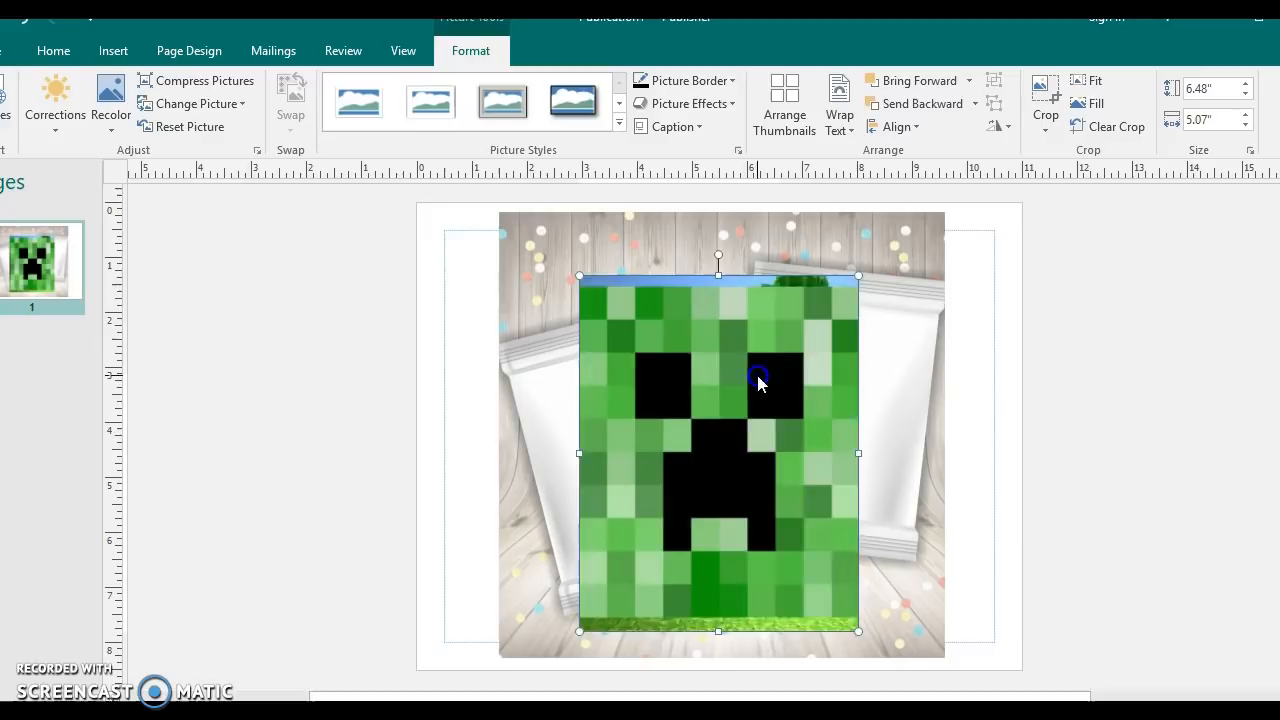
drag(663, 356, 650, 356)
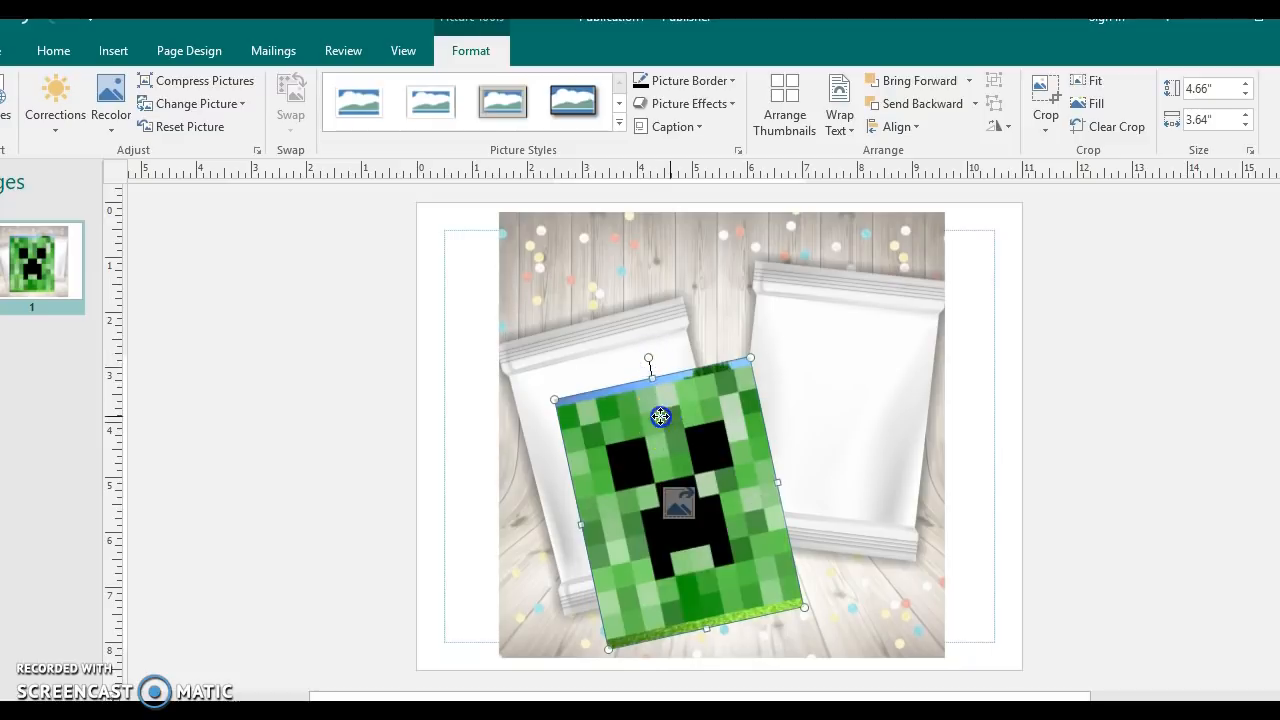
drag(615, 409, 560, 397)
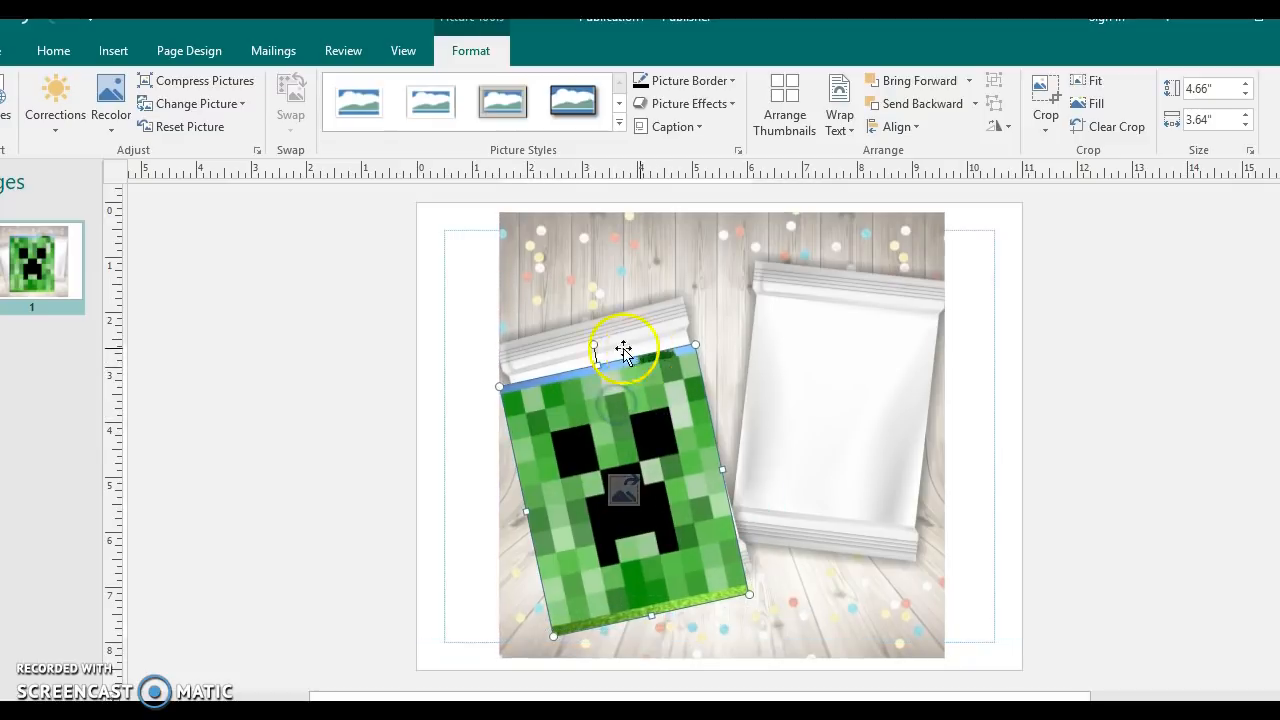
drag(591, 345, 587, 346)
- Nudge the creeper face right and up toward the left-hand bag's upper seal
key(Right)
key(Right)
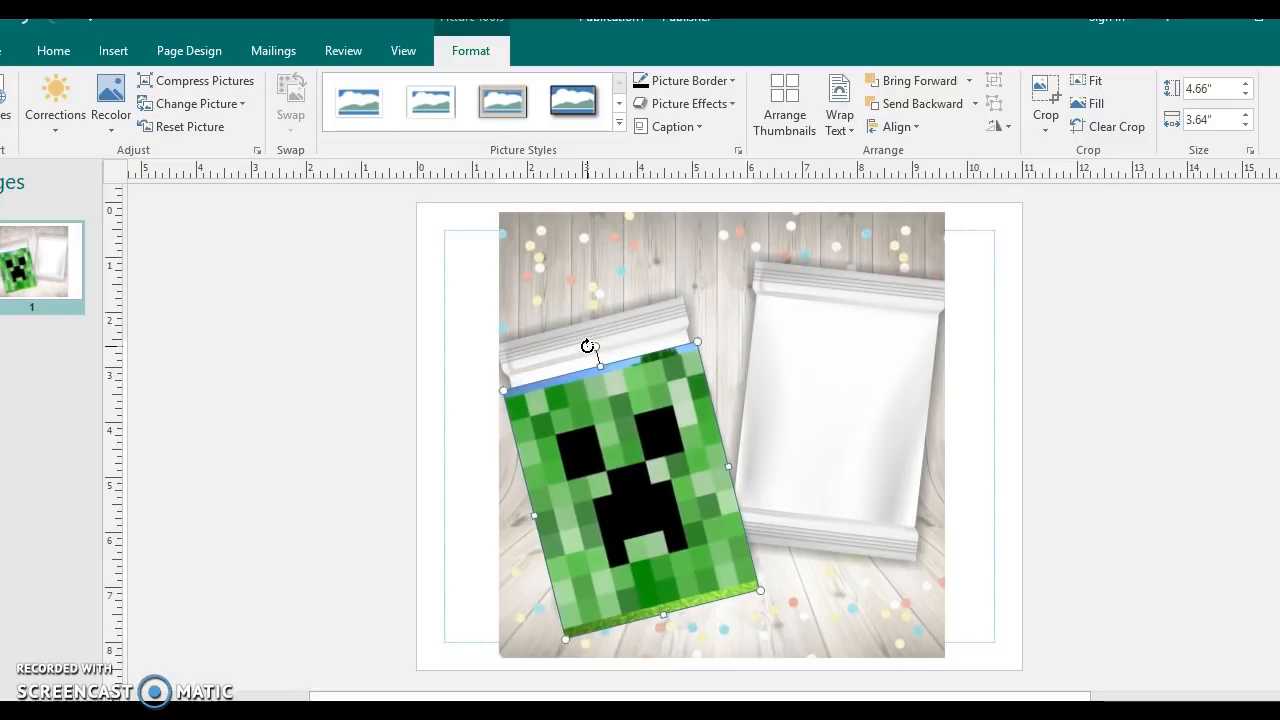
key(Up)
key(Up)
key(Up)
key(Up)
key(Up)
key(Up)
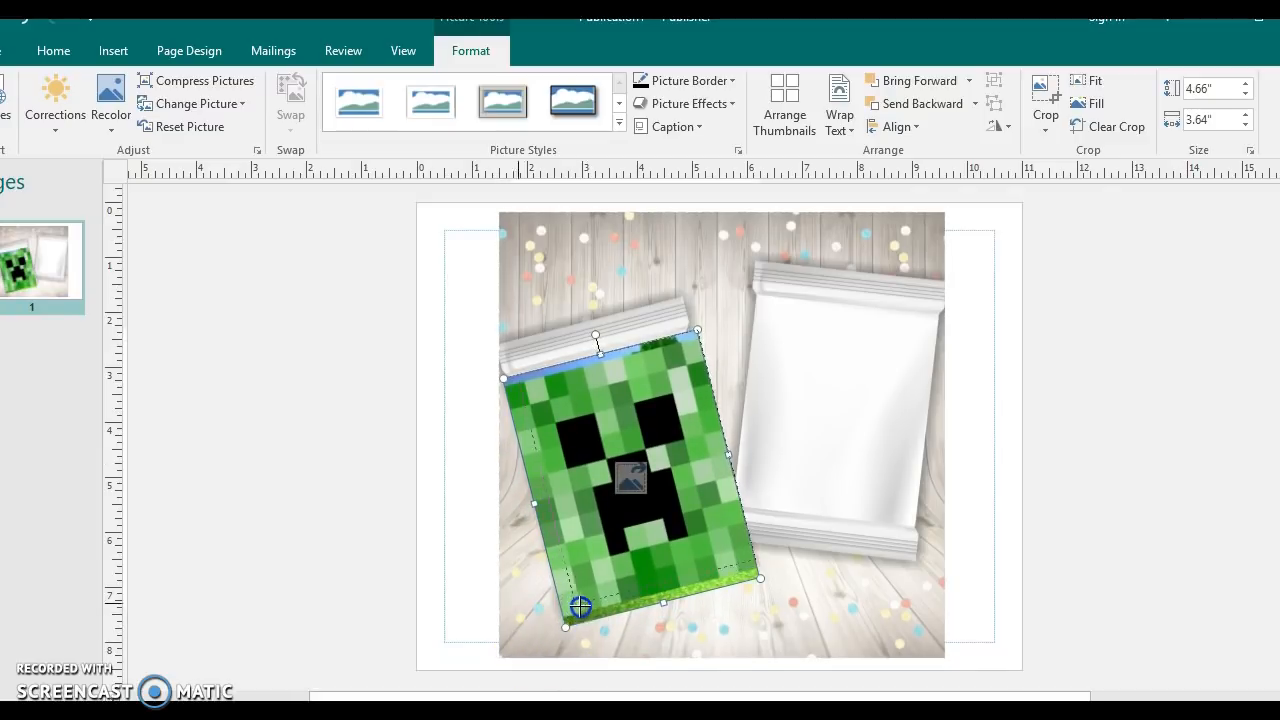
- Shrink the creeper face to about 4.18" by 3.27" and nudge it left to centre it on the left-hand bag
drag(584, 598, 583, 594)
key(Left)
key(Left)
key(Left)
key(Left)
key(Left)
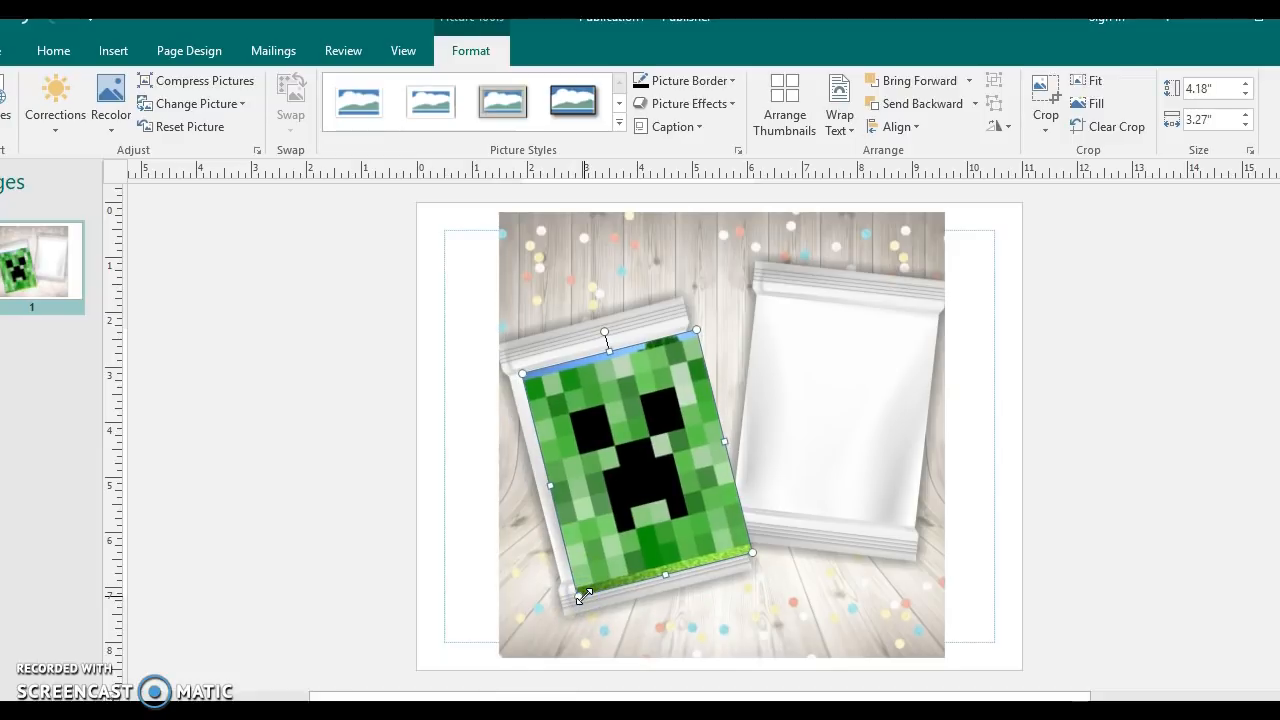
key(Left)
key(Left)
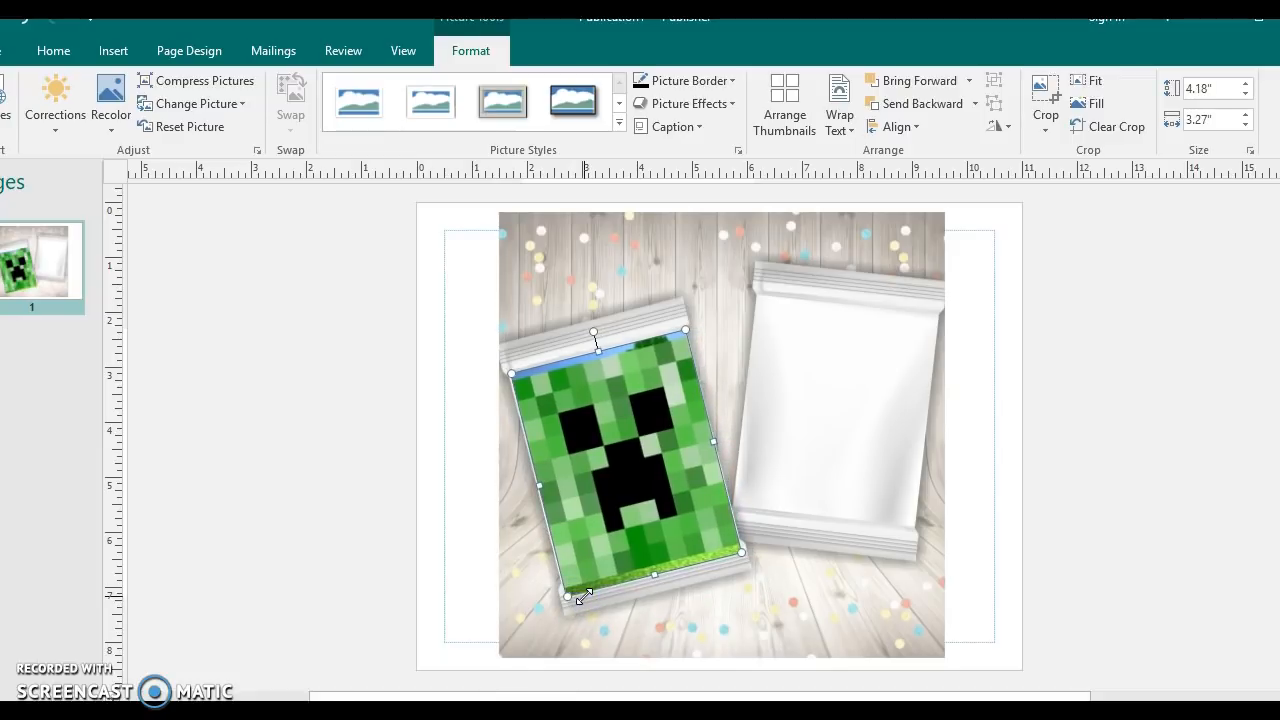
key(Right)
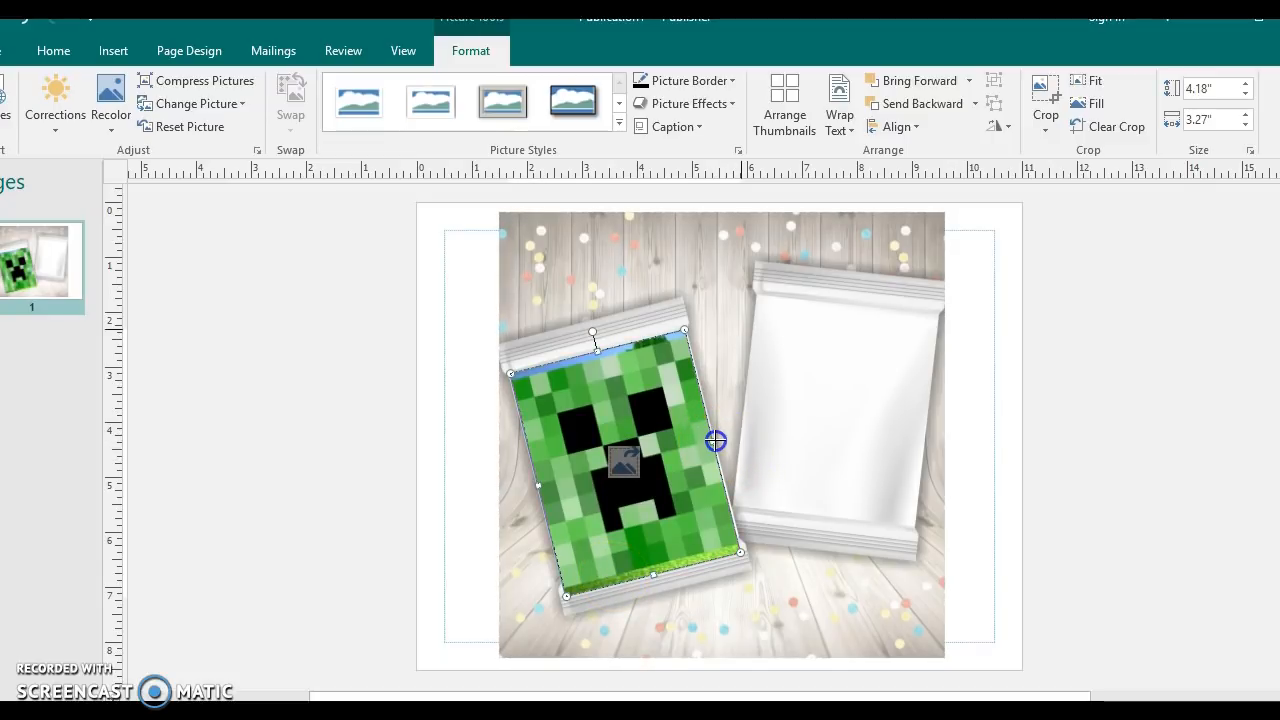
- Resize the creeper face to about 3.96" high by 3.38" wide so it fills the left-hand bag between its seals
drag(718, 441, 721, 441)
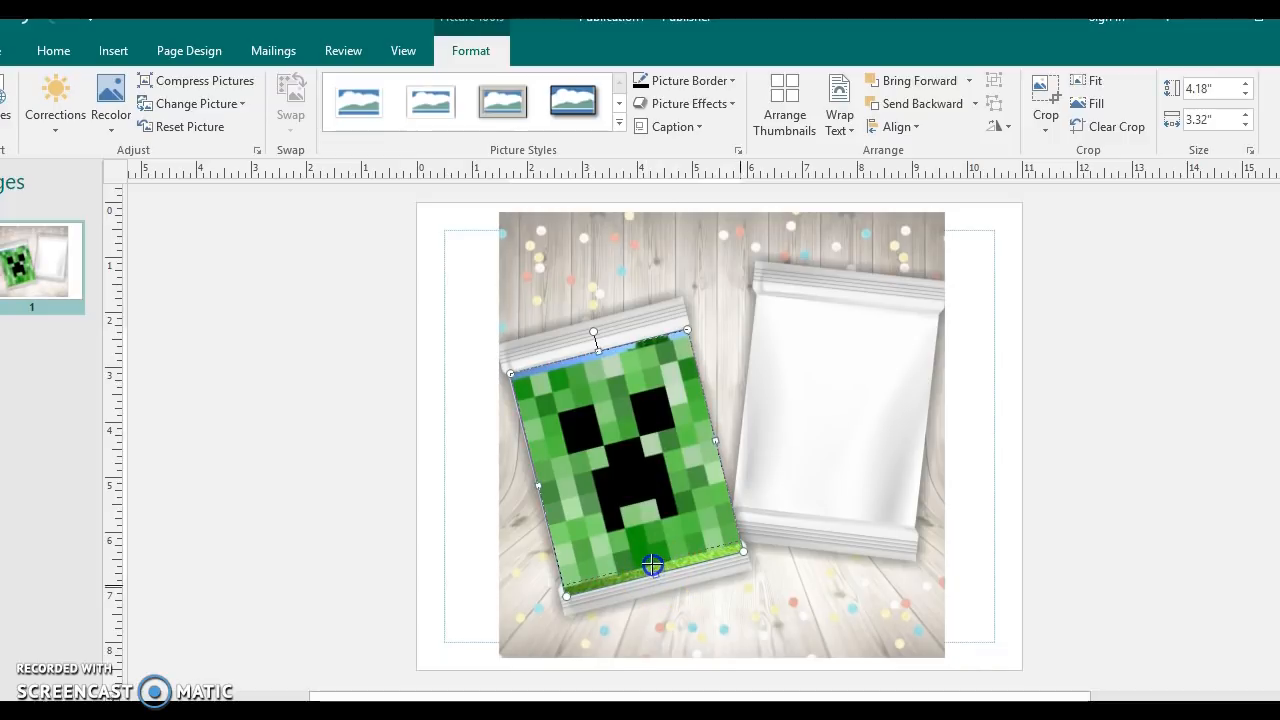
drag(652, 567, 652, 563)
click(394, 579)
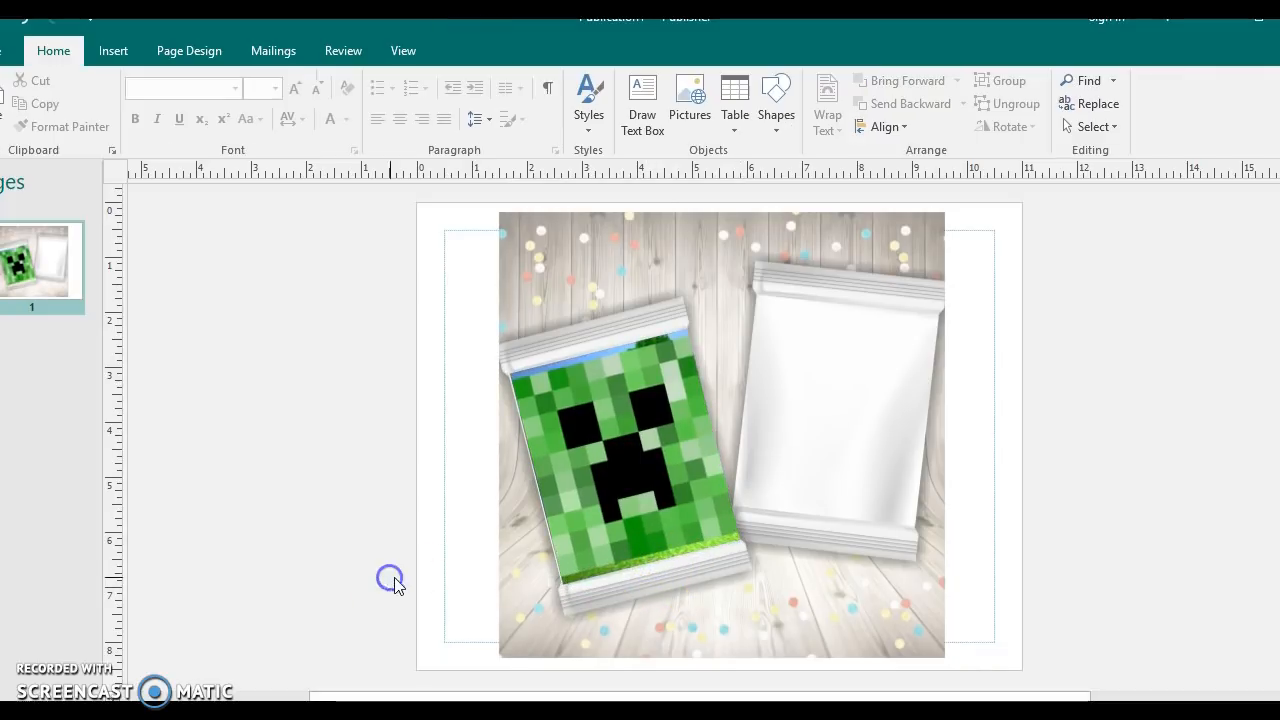
click(616, 566)
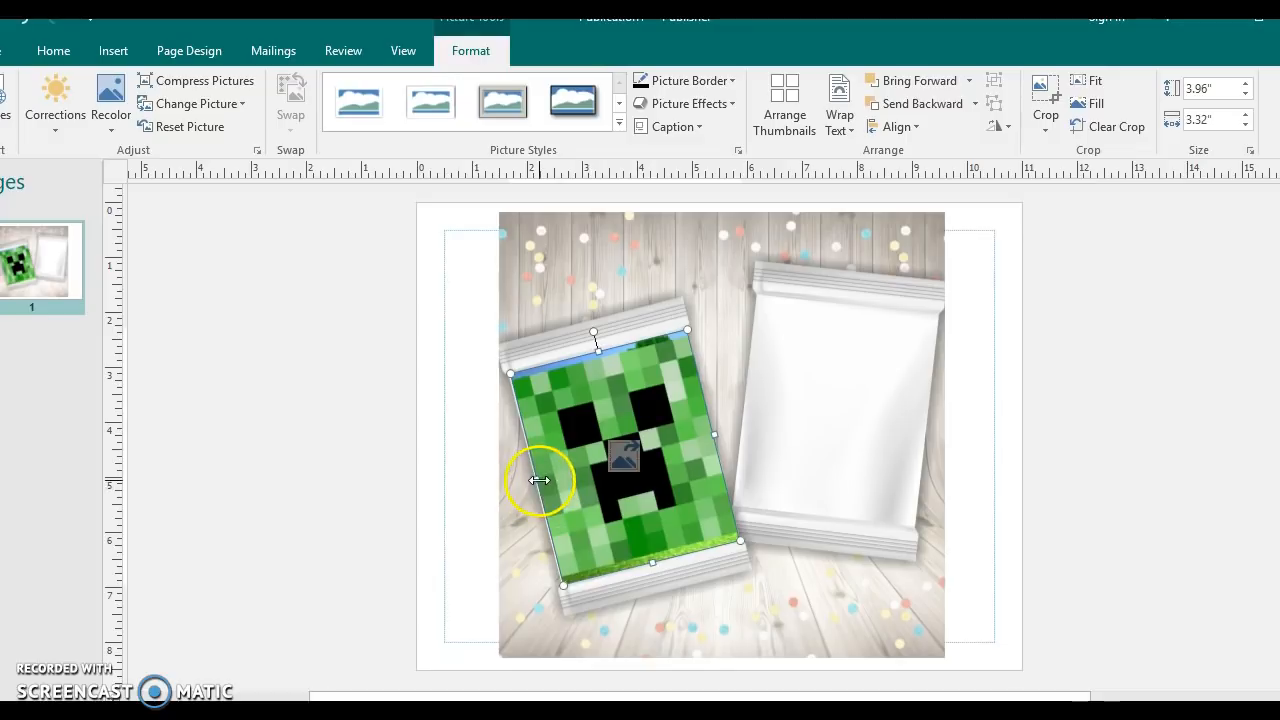
drag(537, 481, 535, 481)
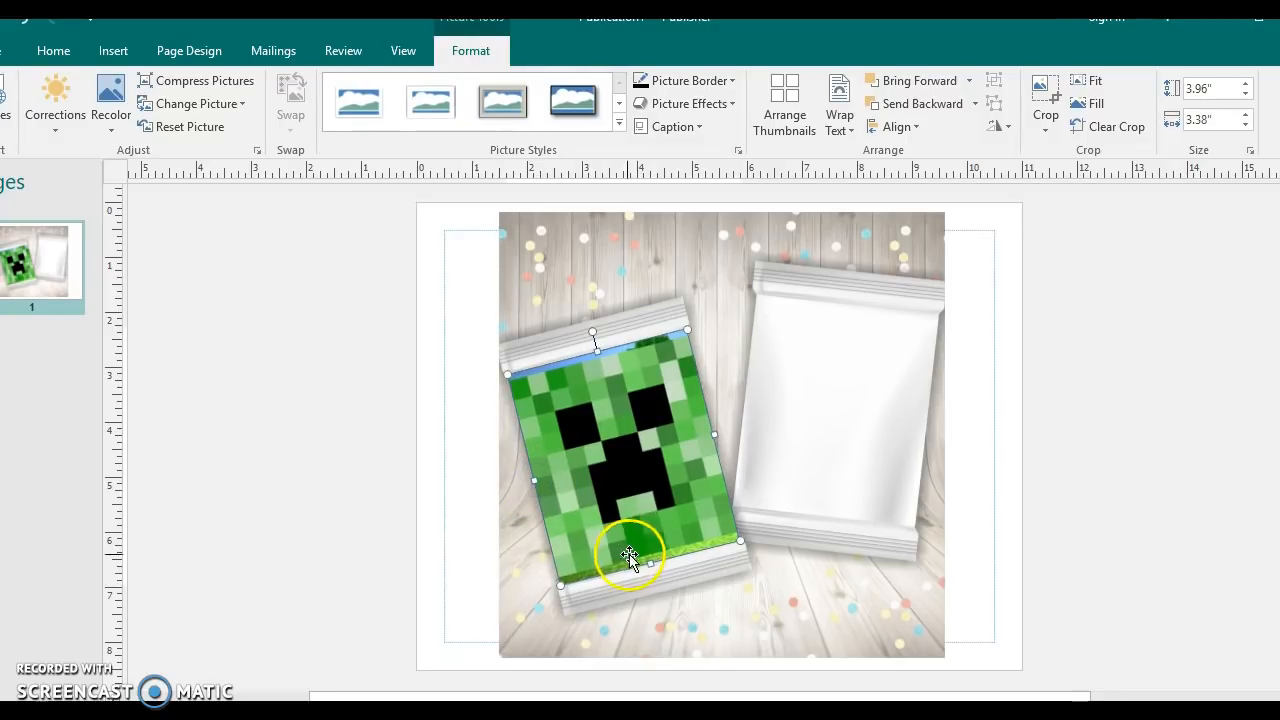
click(359, 607)
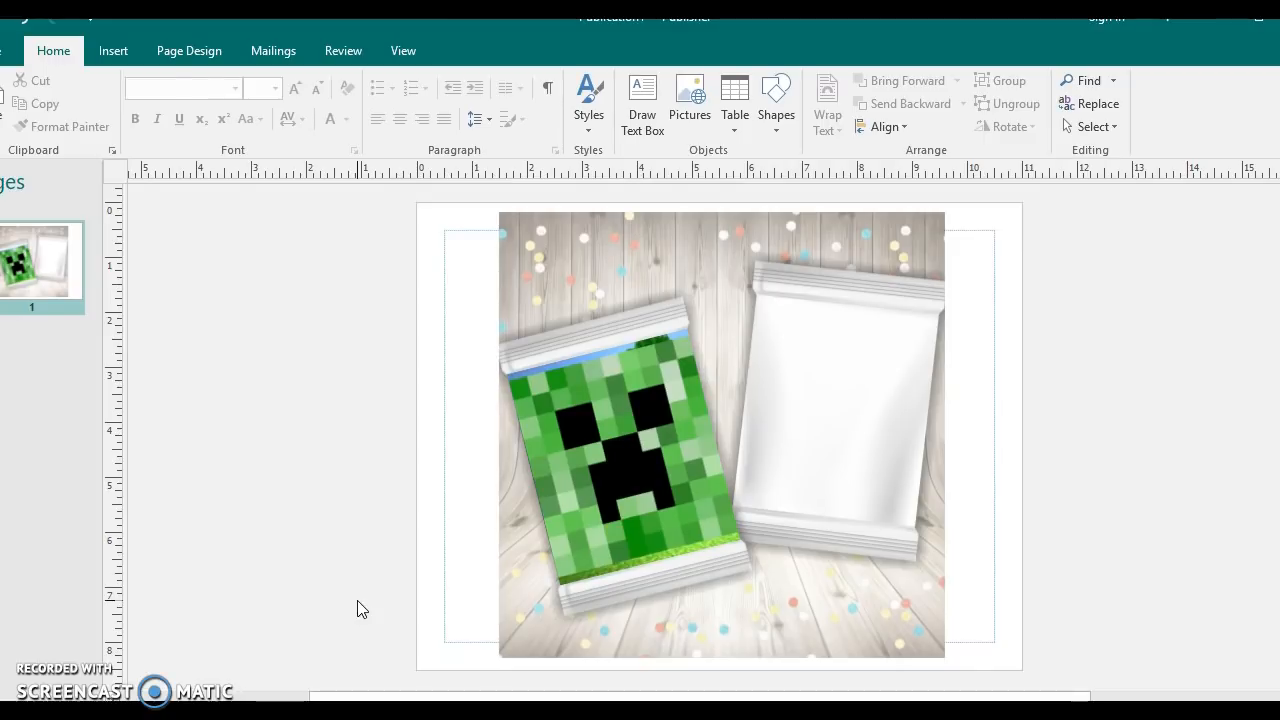
- Duplicate the fitted creeper picture and place the copy beside the page, clear of the left-hand bag
click(642, 432)
right_click(640, 434)
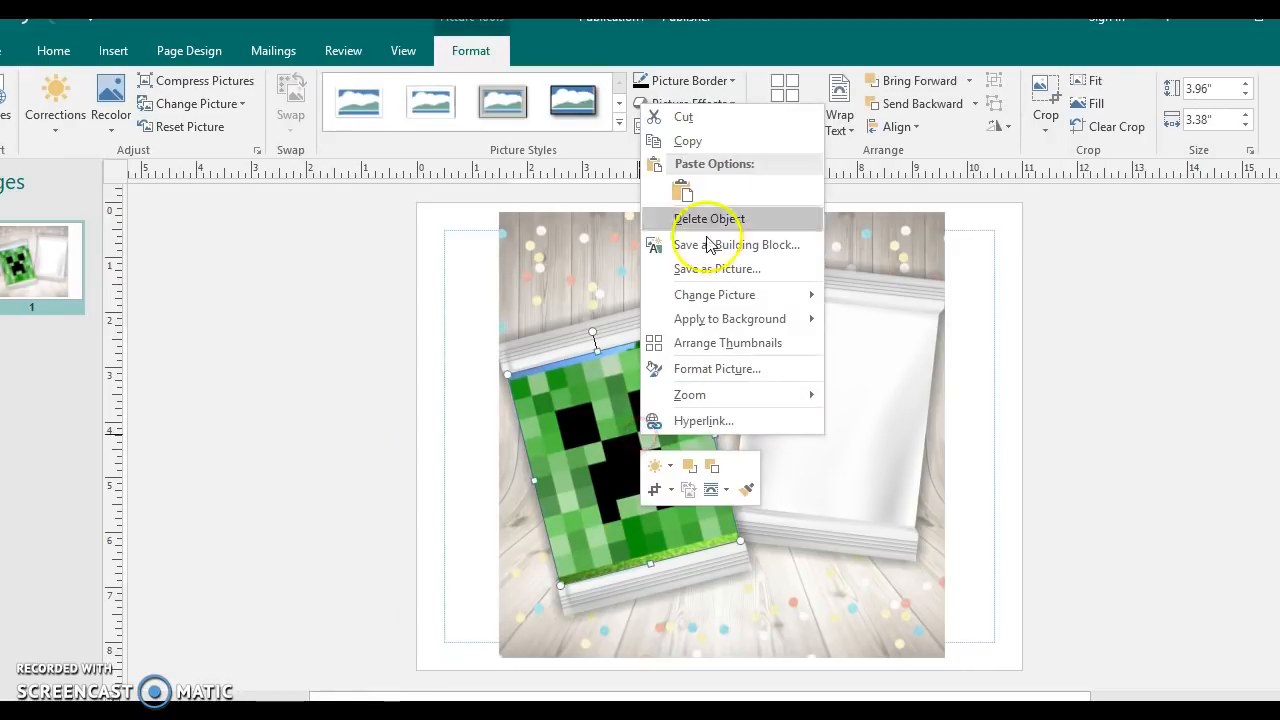
click(688, 134)
right_click(327, 323)
click(369, 385)
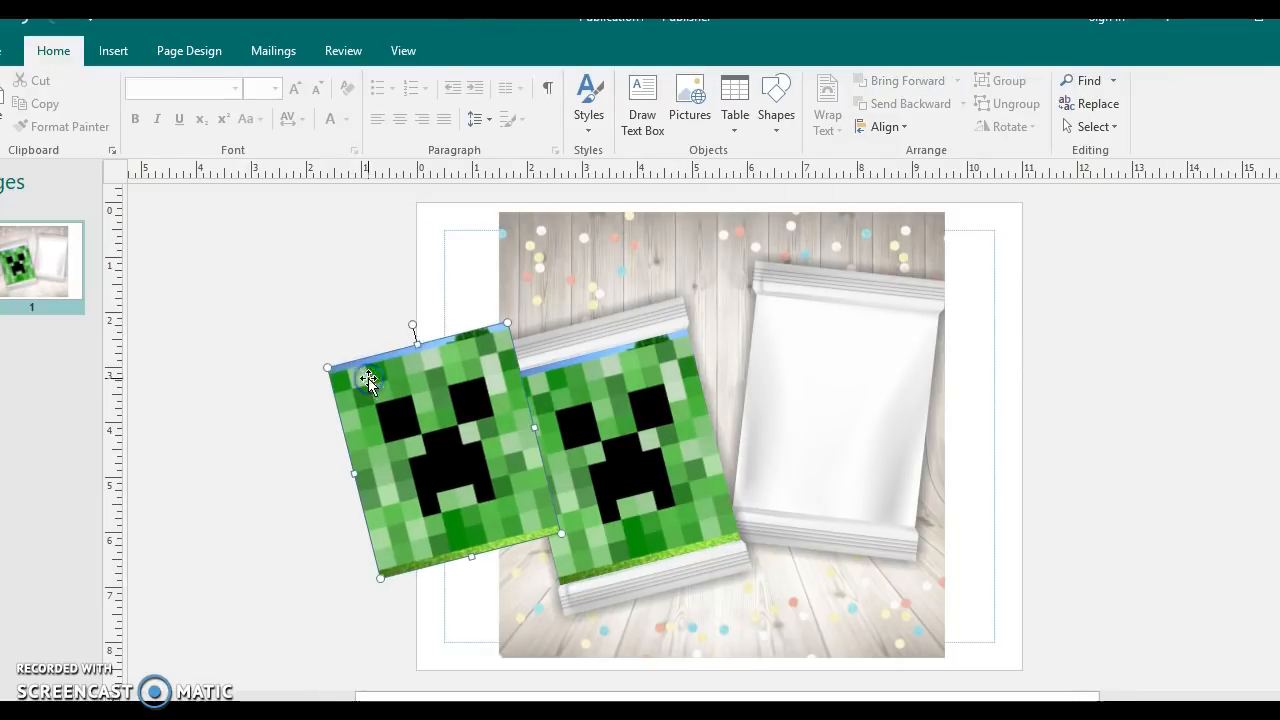
drag(406, 403, 282, 395)
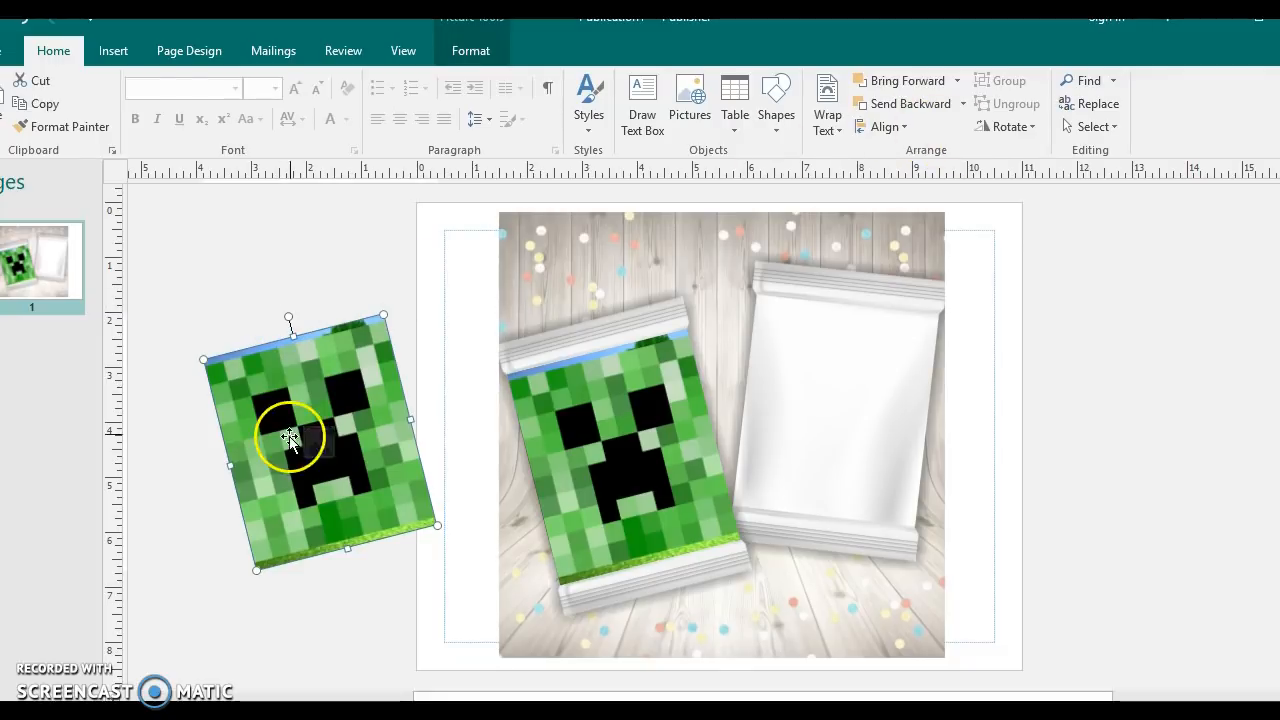
- Re-crop the copied picture to show only the nutrition facts, barcode and logo strip, about 1.55" wide
click(478, 52)
click(1045, 125)
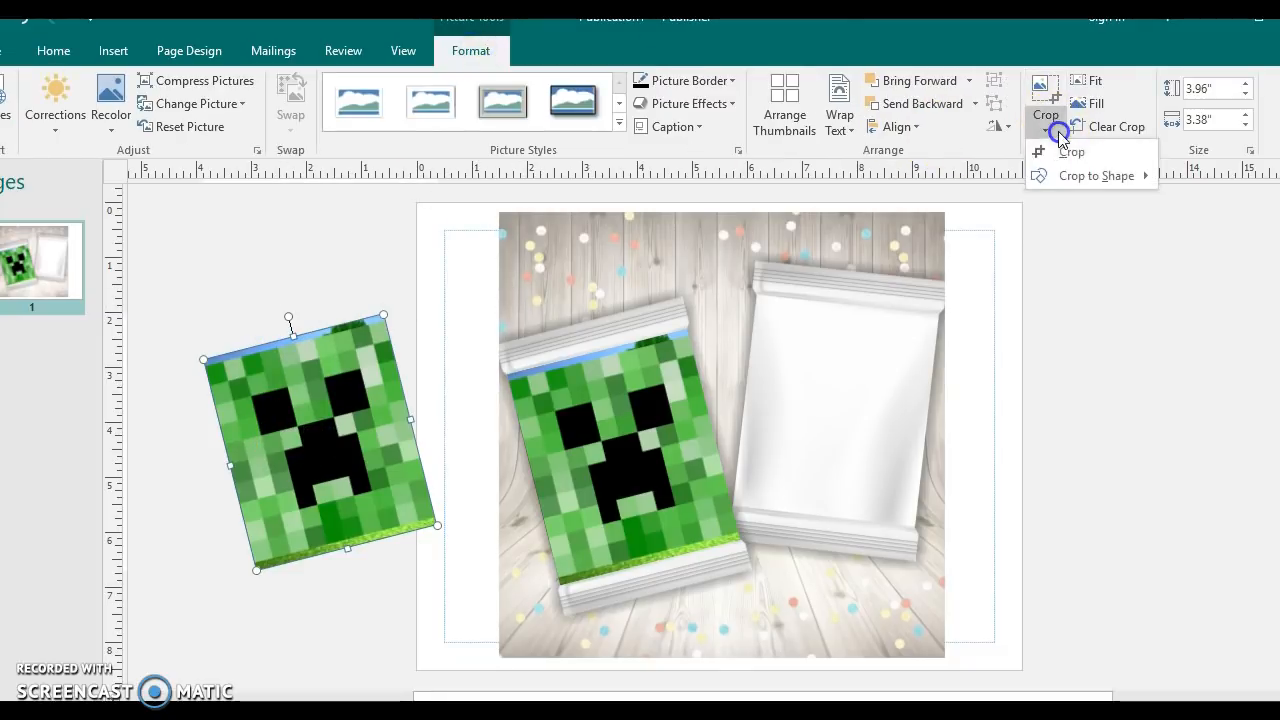
click(1068, 152)
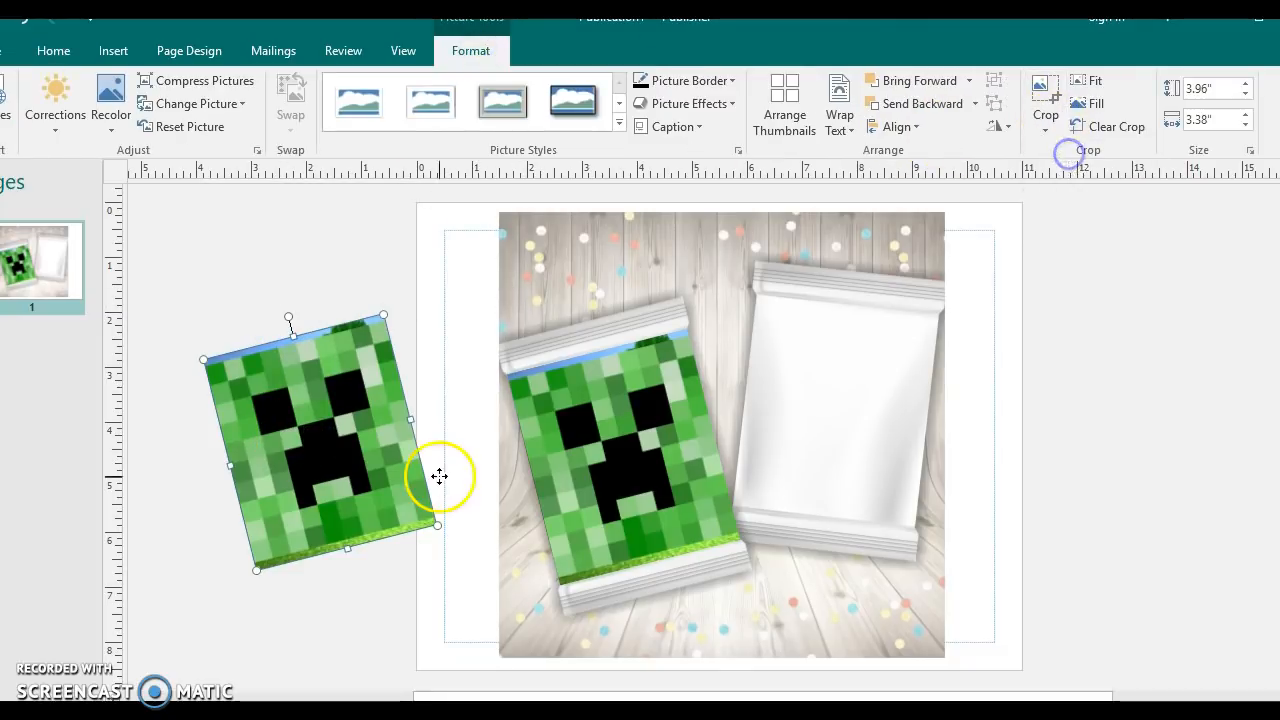
click(408, 417)
drag(408, 417, 492, 401)
drag(229, 463, 416, 438)
click(340, 277)
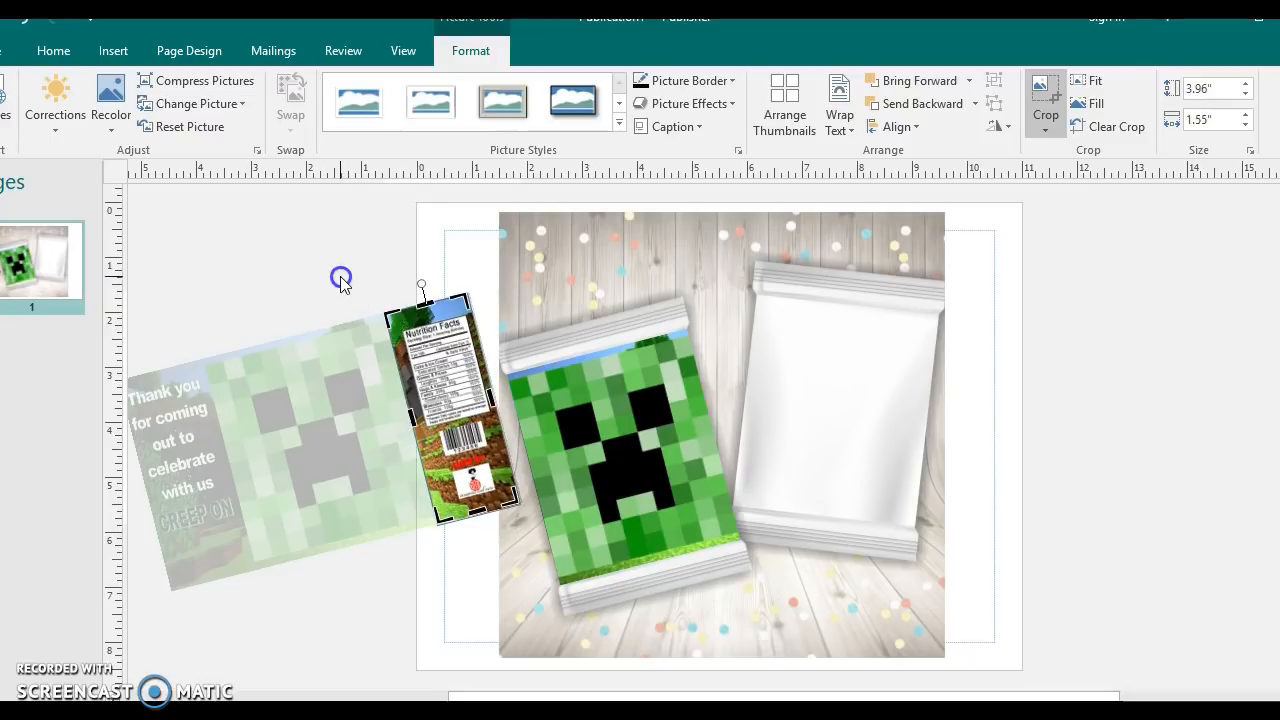
right_click(317, 406)
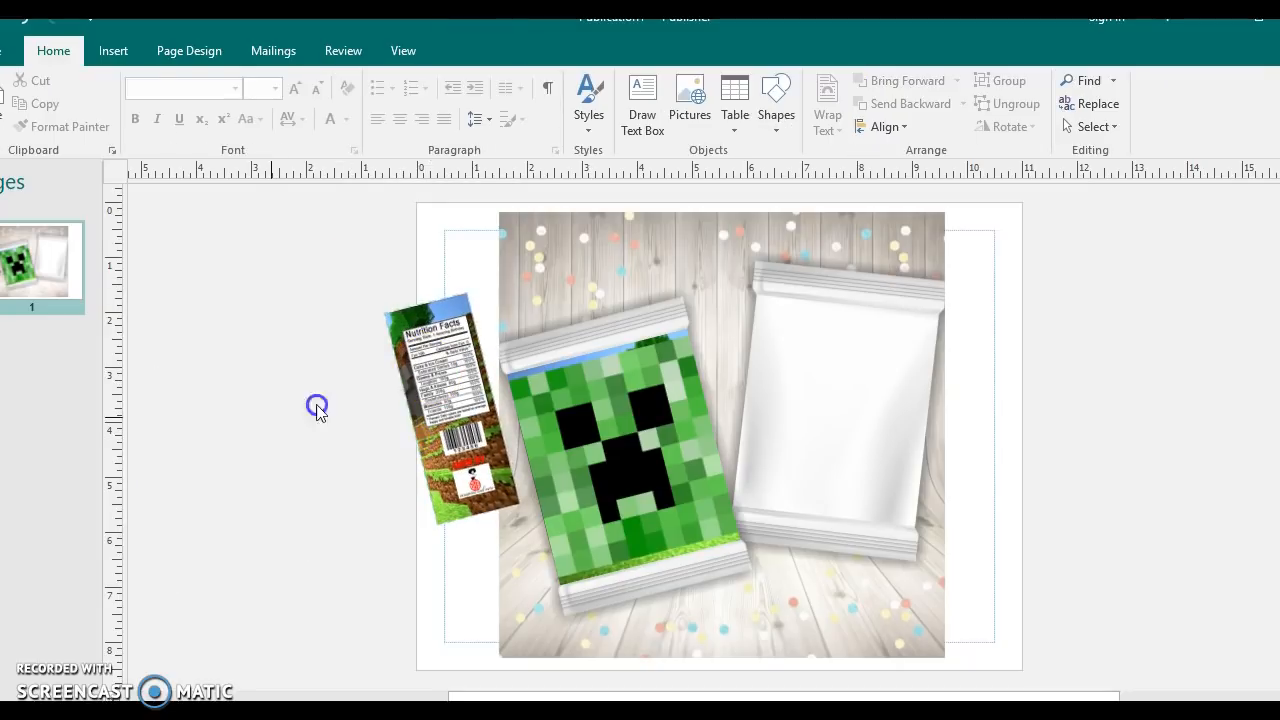
- Move the nutrition facts strip onto the right half of the right-hand bag, tilt it to match and nudge it between the seals
drag(425, 398, 856, 400)
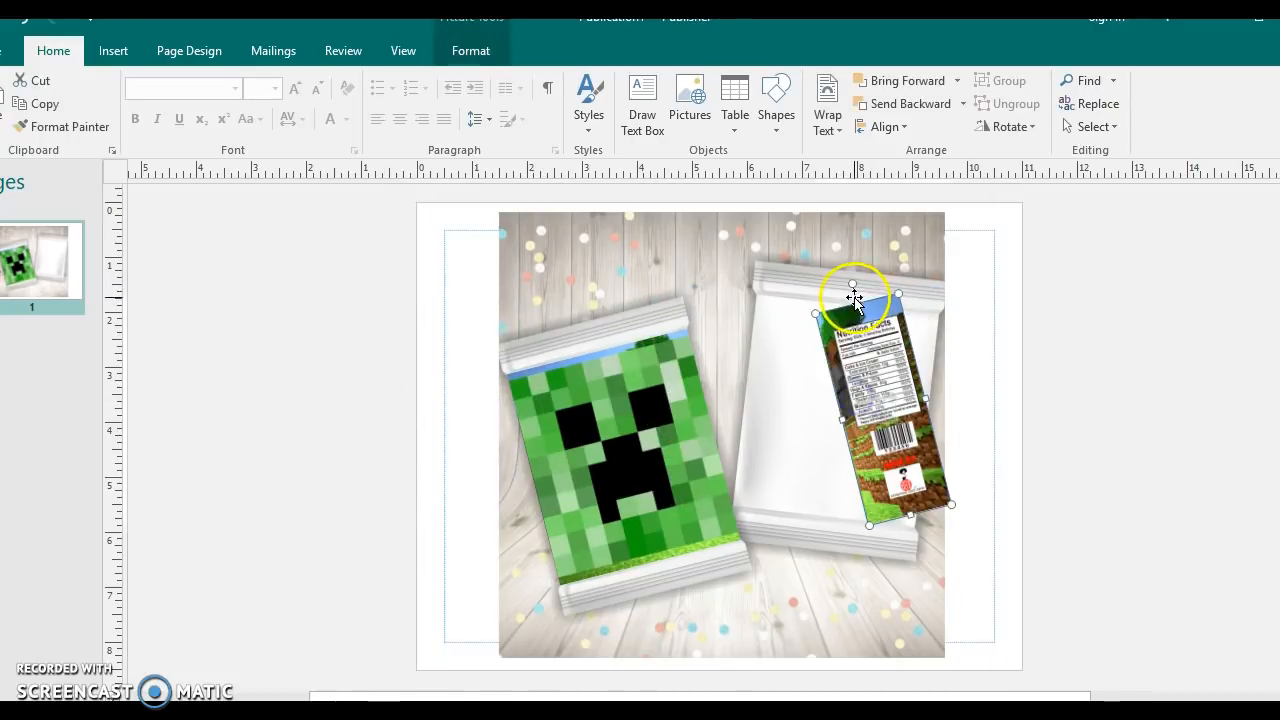
drag(852, 285, 897, 286)
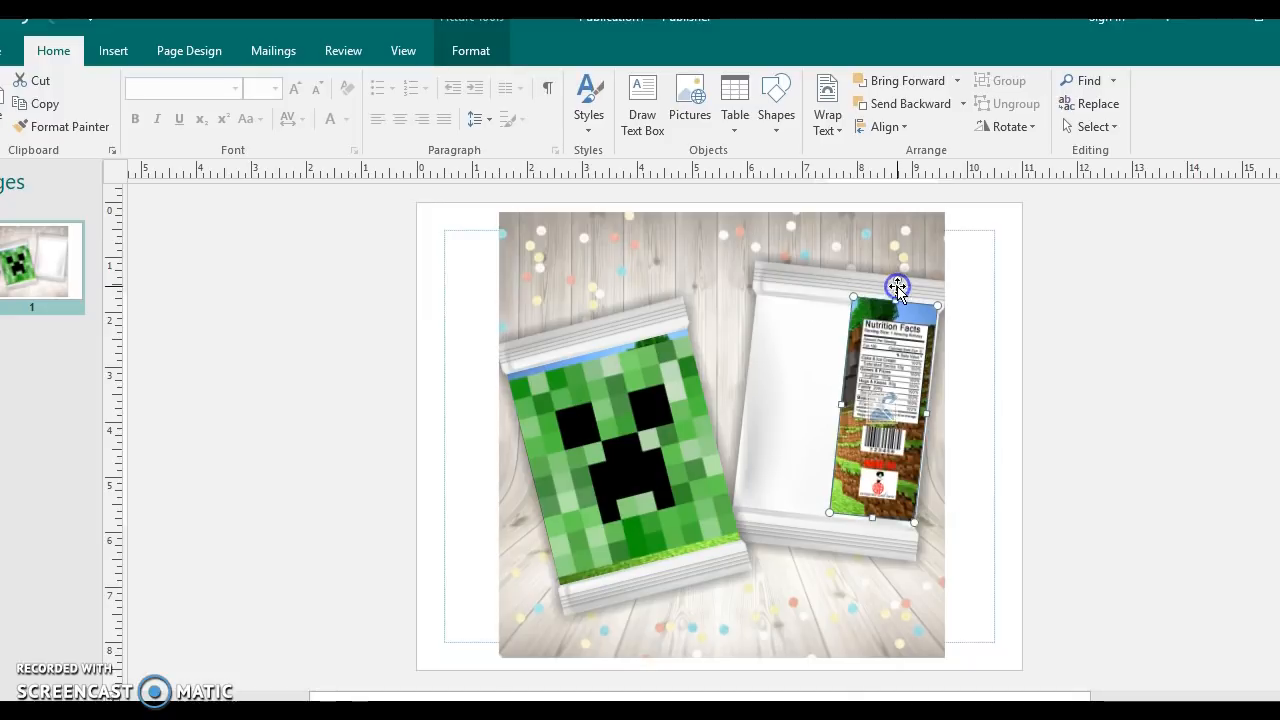
key(Right)
key(Right)
key(Right)
key(Down)
key(Down)
key(Down)
key(Down)
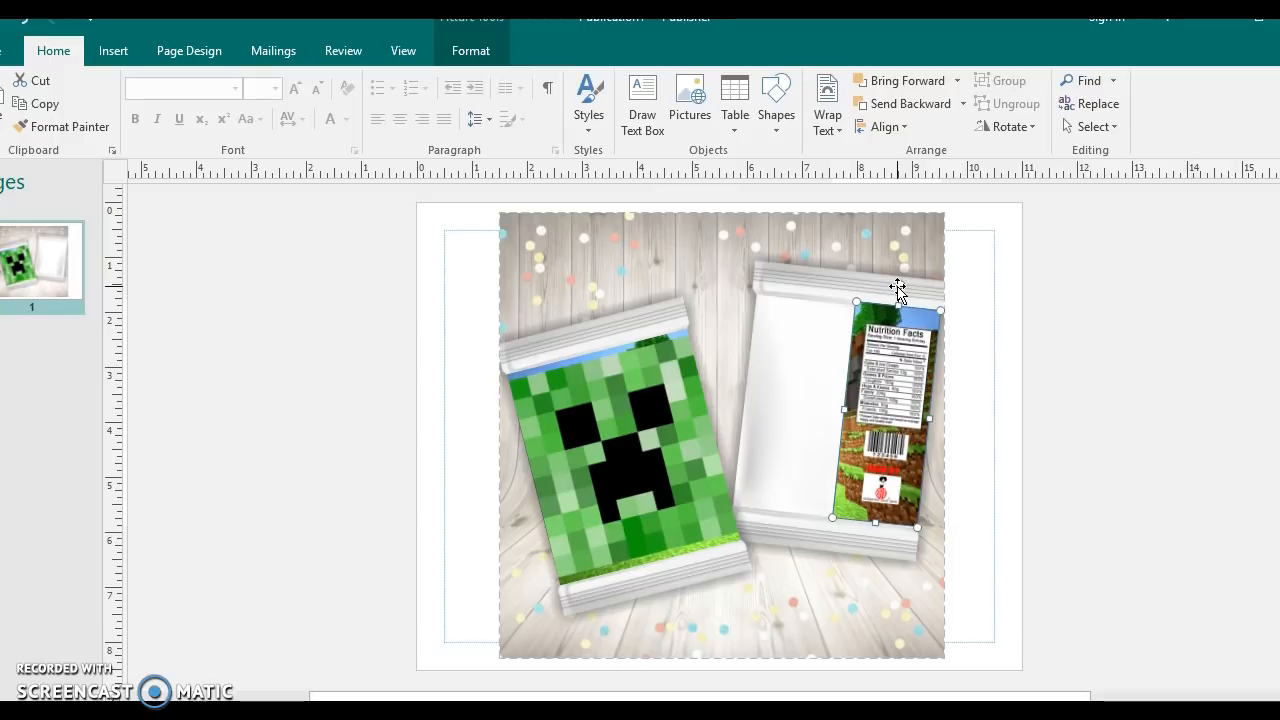
key(Left)
key(Down)
key(Down)
key(Down)
click(1147, 333)
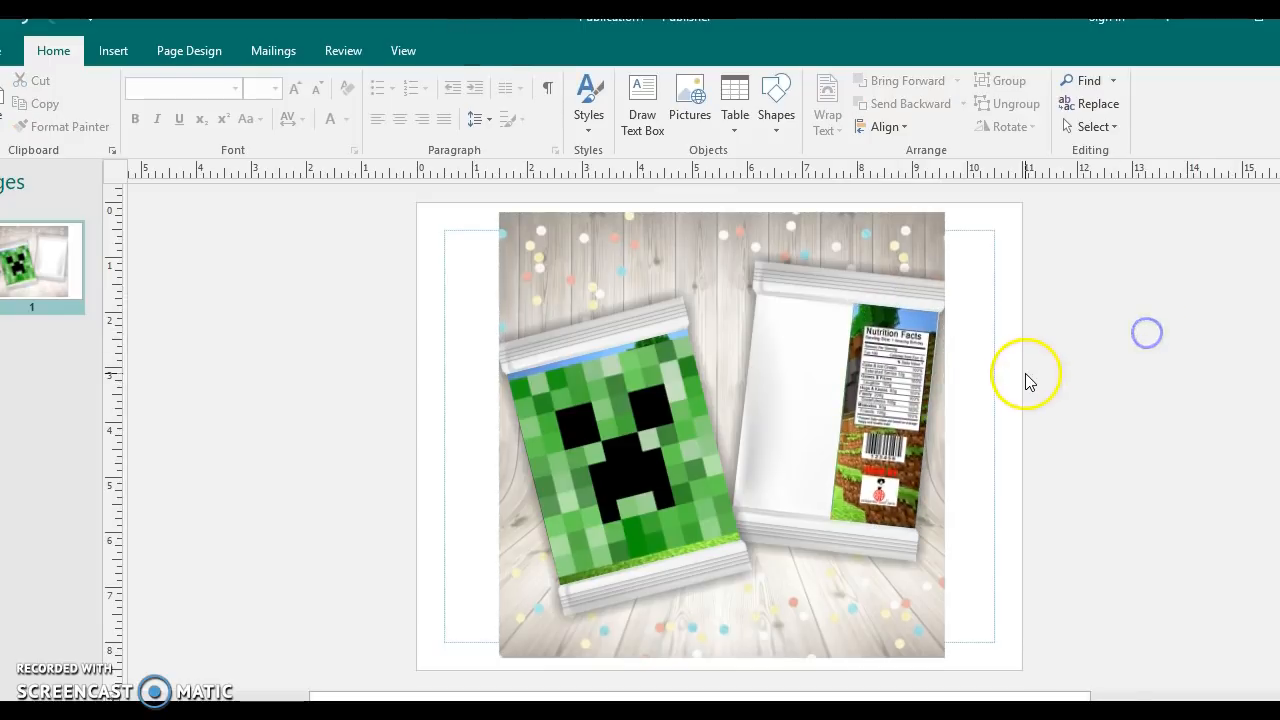
- Paste another copy of the creeper picture and place it in the empty area to the right of the page
right_click(1058, 342)
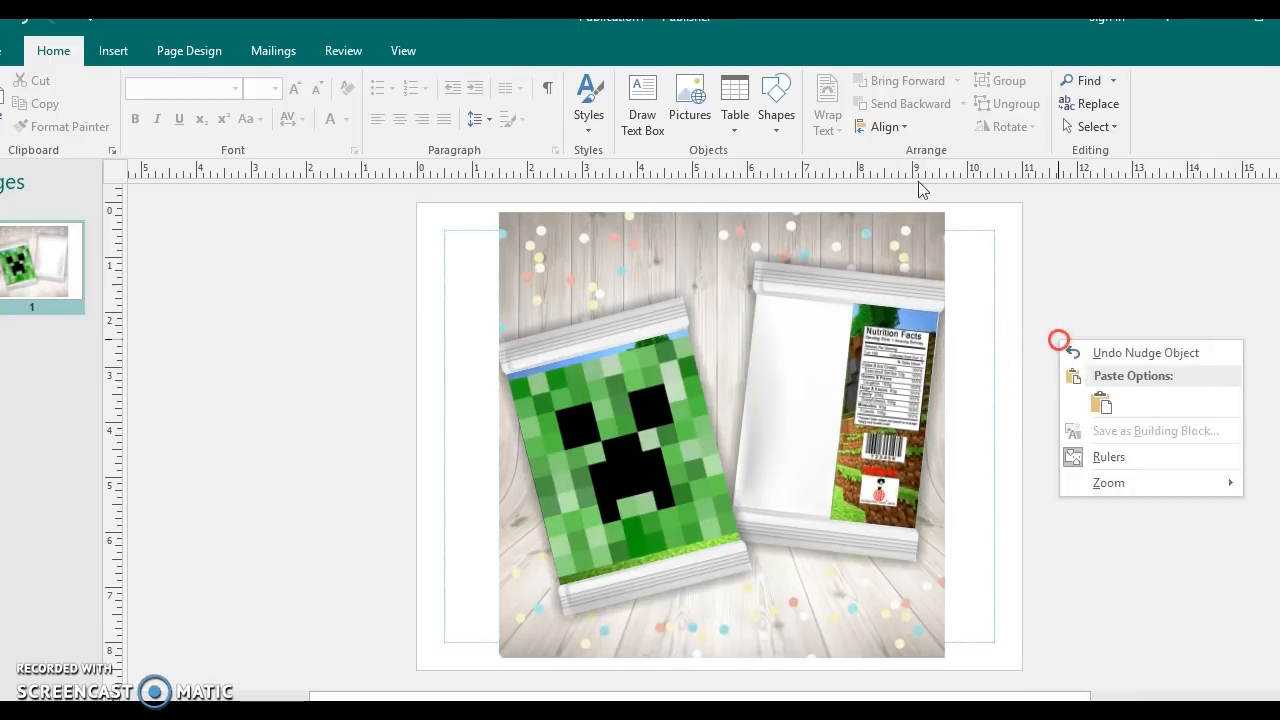
click(1100, 399)
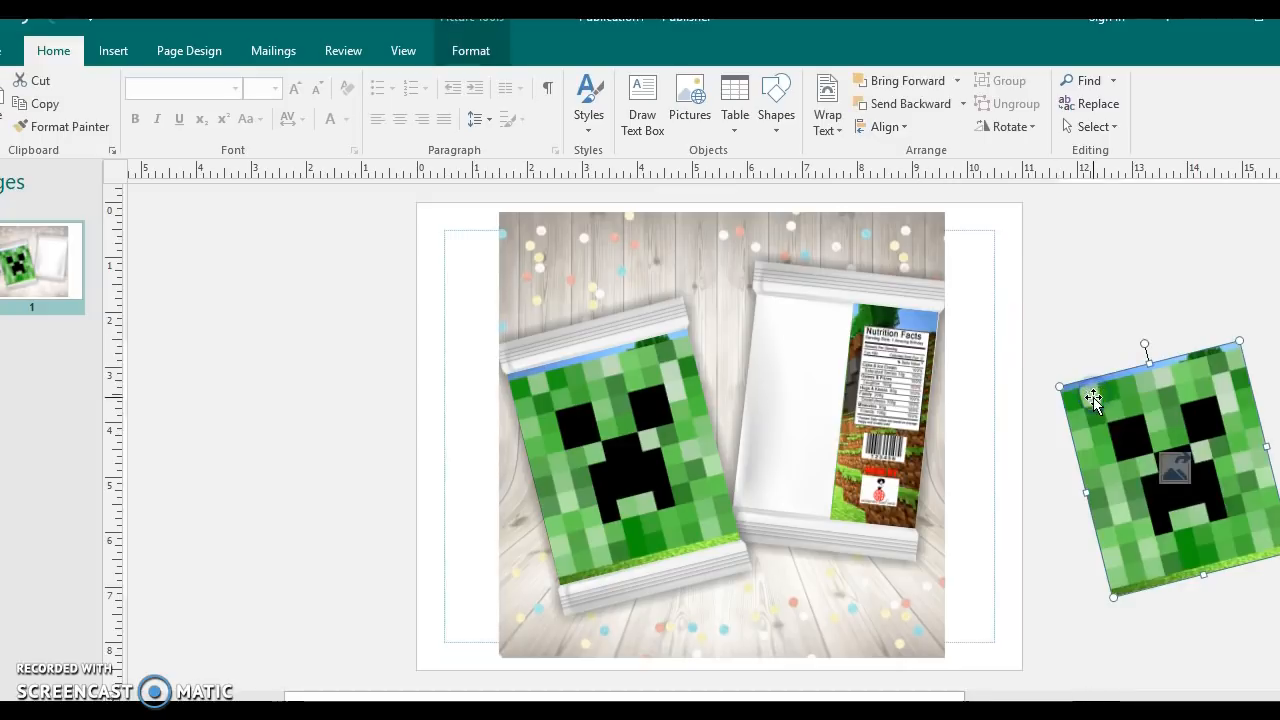
drag(1093, 397, 1078, 396)
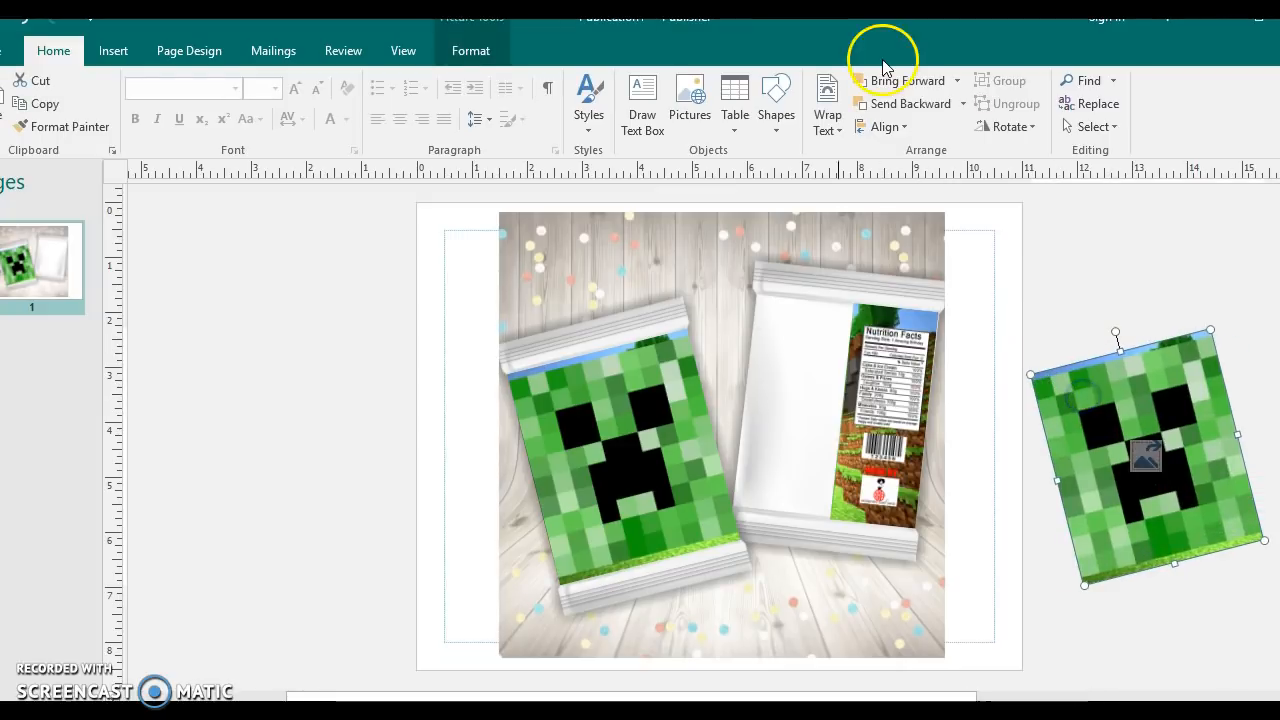
- Re-crop the new copy to show only the "Thank you for coming out to celebrate with us" panel, about 1.55" wide
click(471, 48)
click(1045, 125)
click(1060, 152)
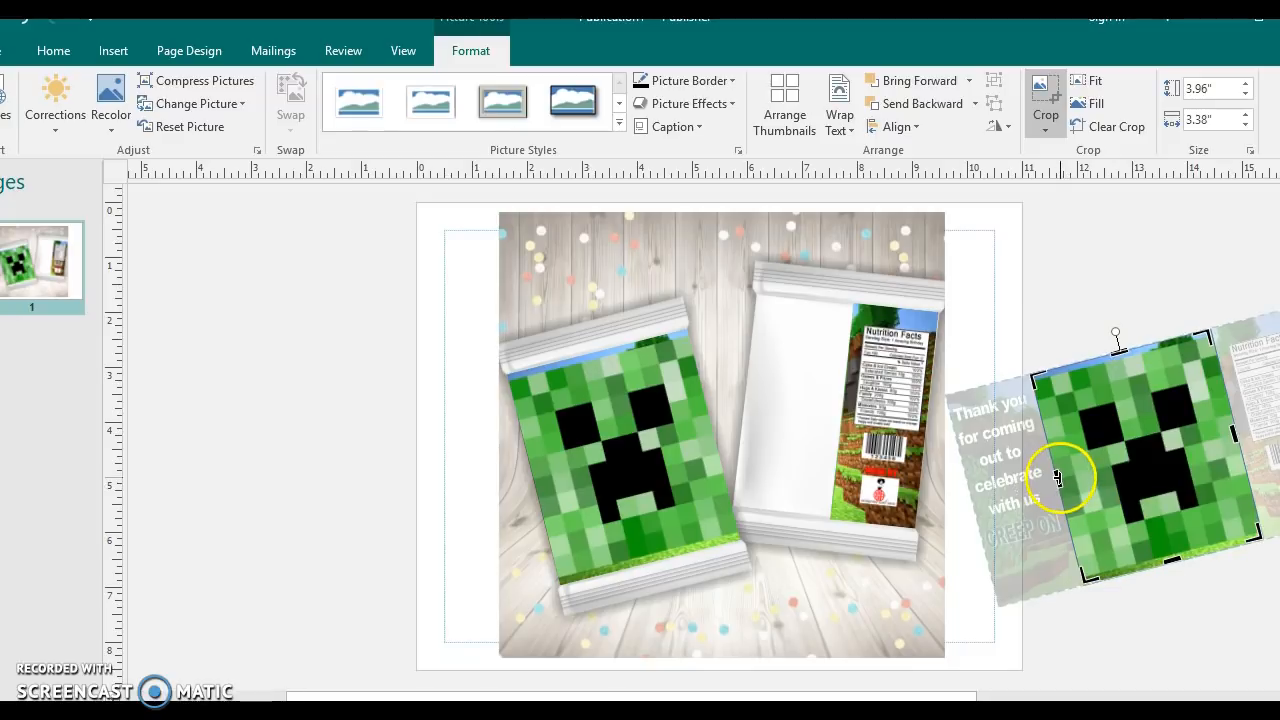
drag(996, 489, 970, 493)
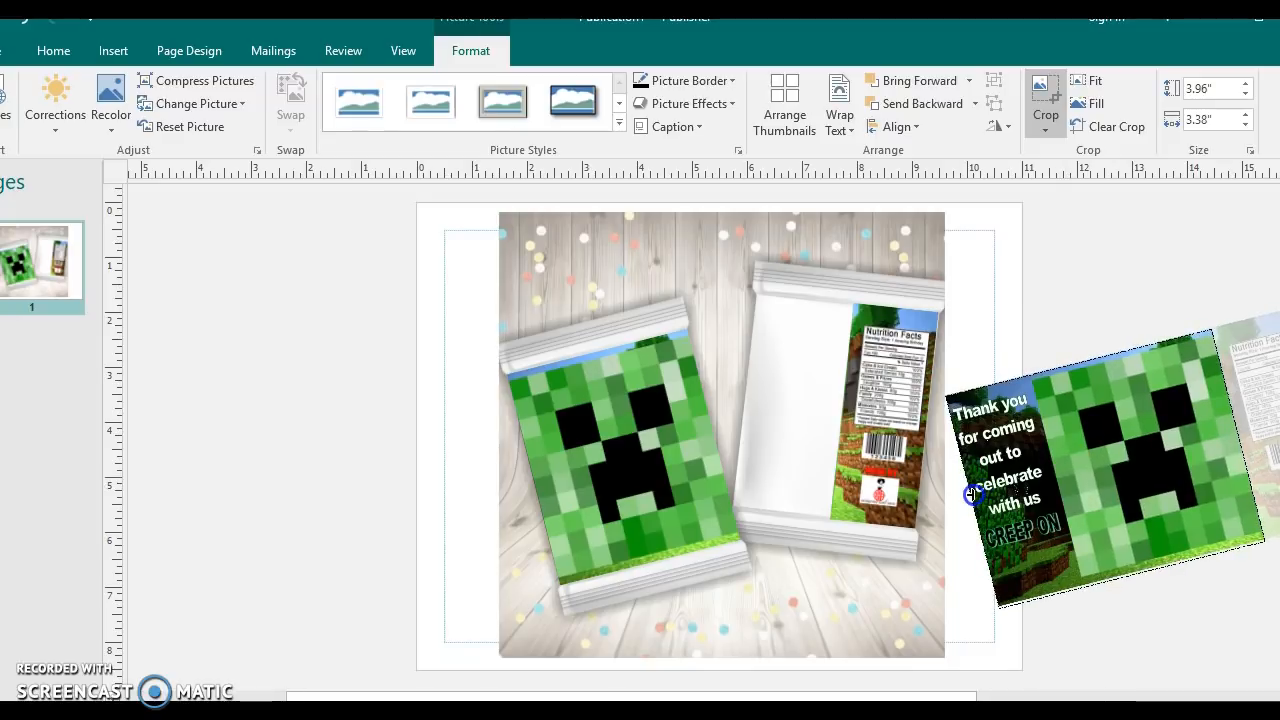
click(1219, 450)
drag(1237, 433, 1055, 474)
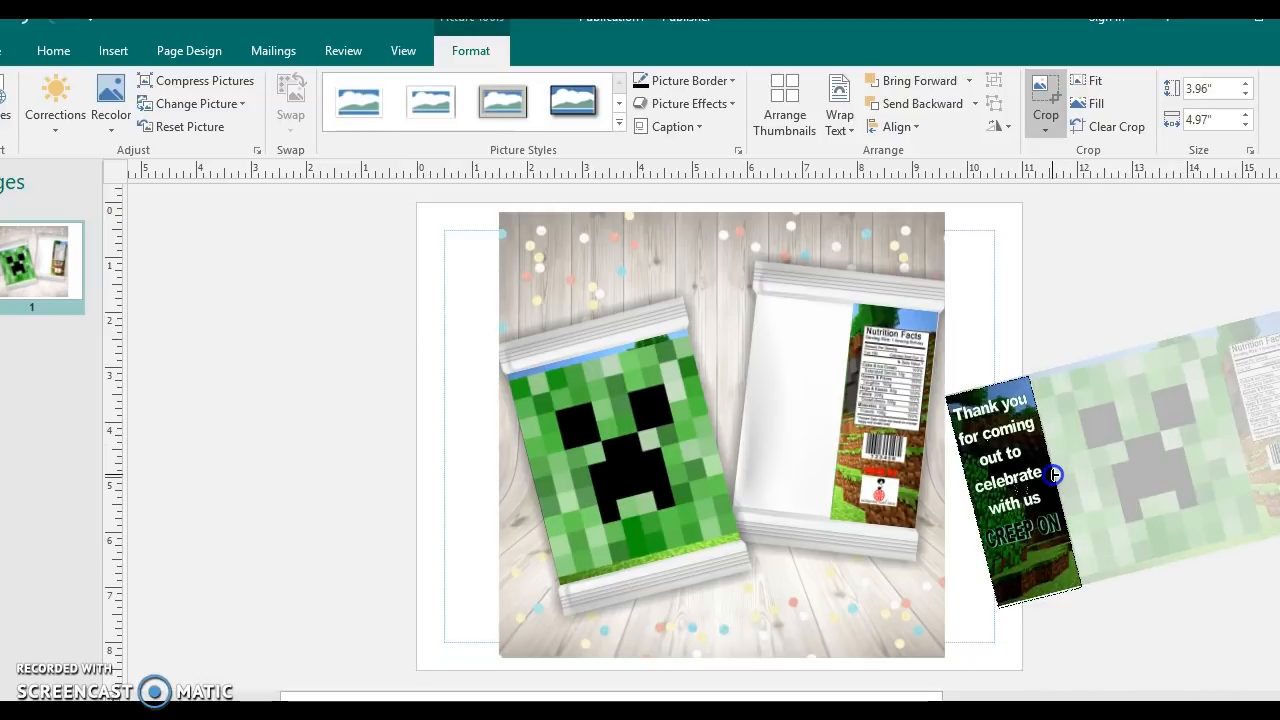
click(1103, 306)
- Move the thank-you panel onto the left half of the right-hand bag and tilt it to match the bag's angle
click(1007, 472)
drag(1007, 472, 800, 406)
click(753, 294)
drag(763, 294, 799, 290)
- Nudge the thank-you panel up and right to line up with the right-hand bag's upper seal and left edge
key(Up)
key(Up)
key(Up)
key(Up)
key(Up)
key(Up)
key(Up)
key(Up)
key(Up)
key(Up)
key(Right)
key(Right)
key(Right)
key(Up)
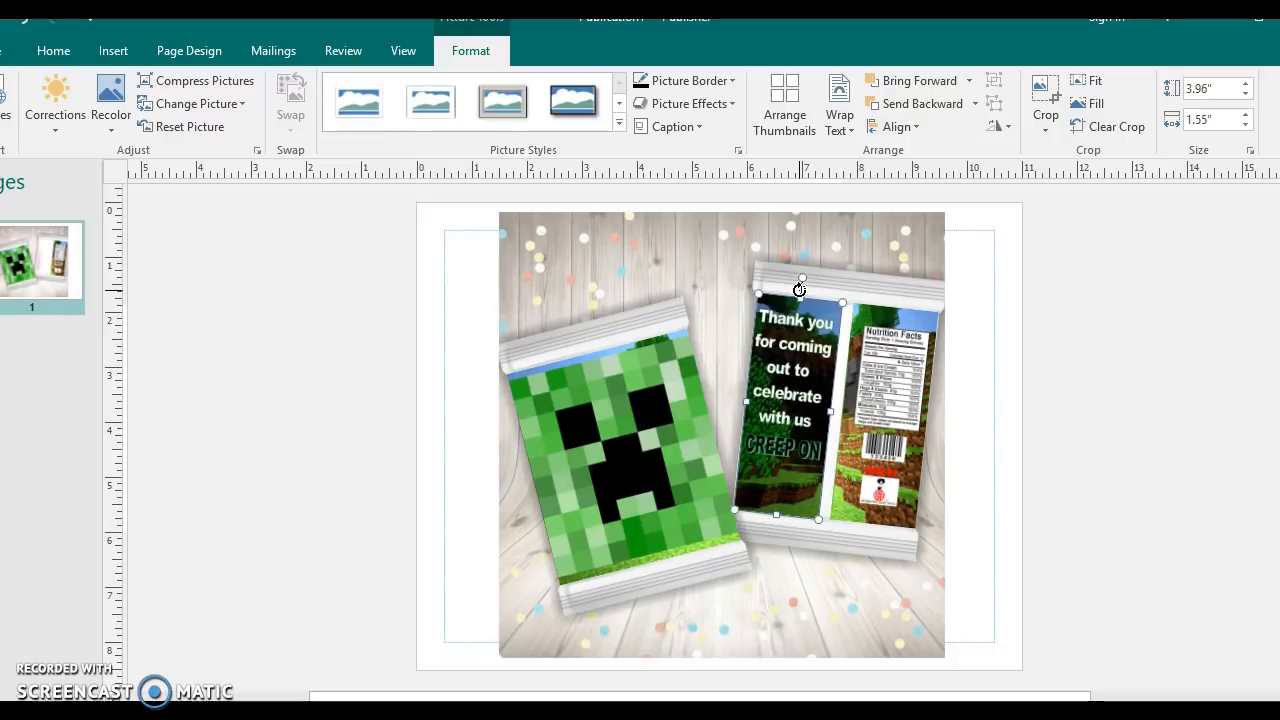
click(890, 443)
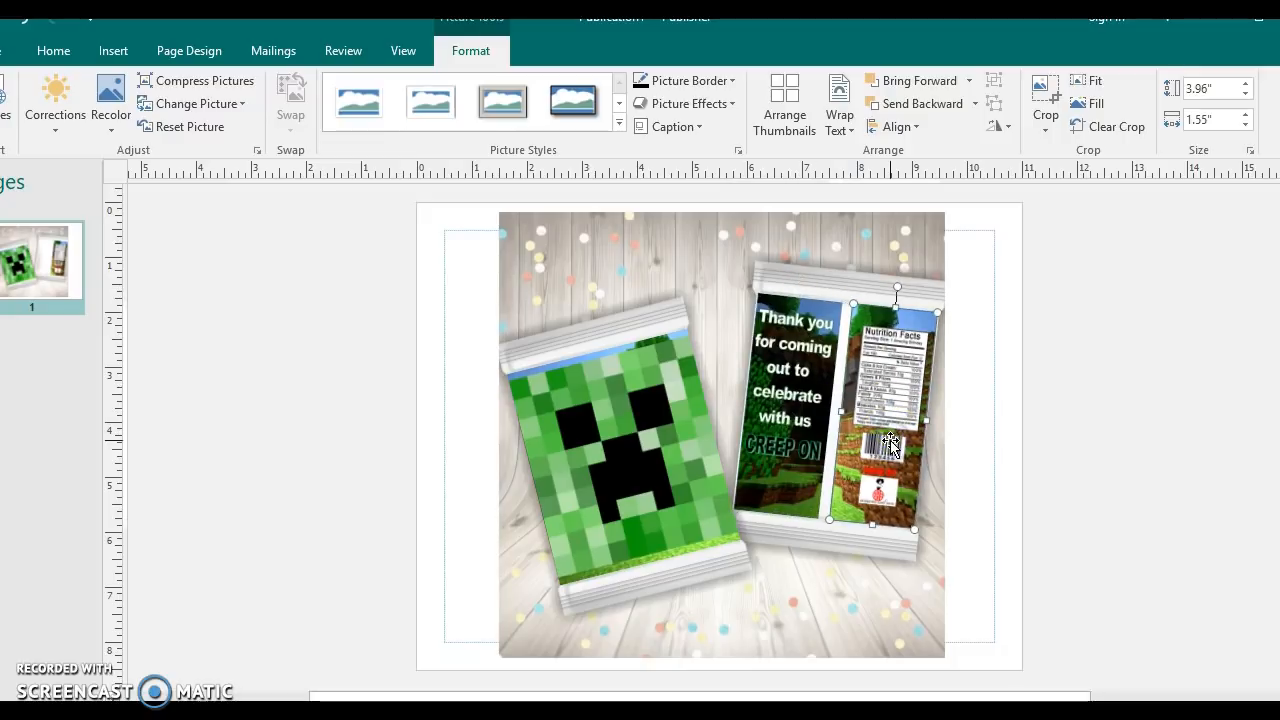
click(1109, 443)
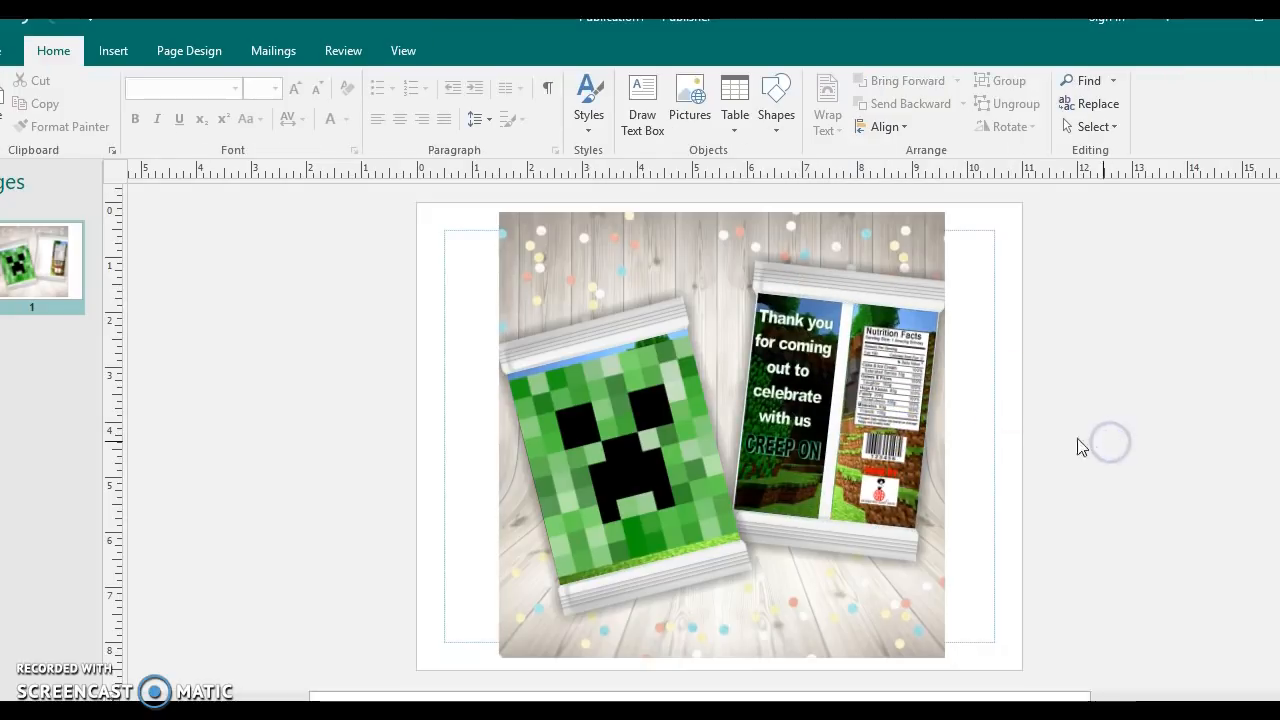